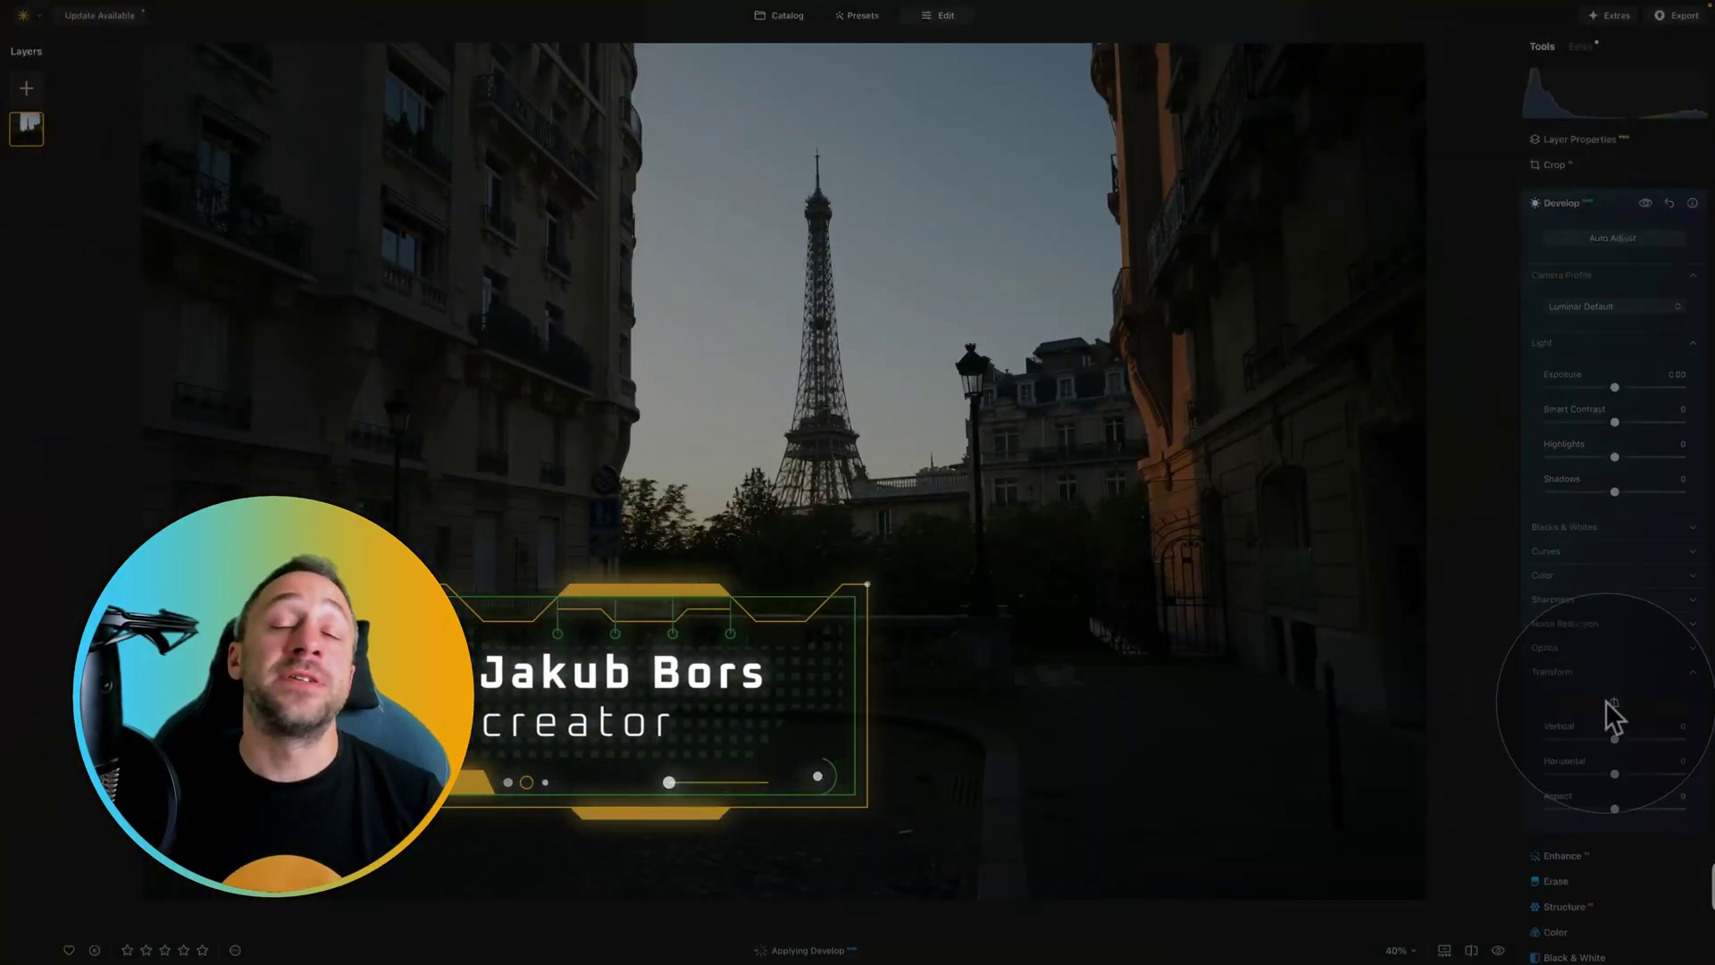
Step: Lift shadows and pull down highlights, then collapse the light panels and expand sharpness settings
left_click(1595, 301)
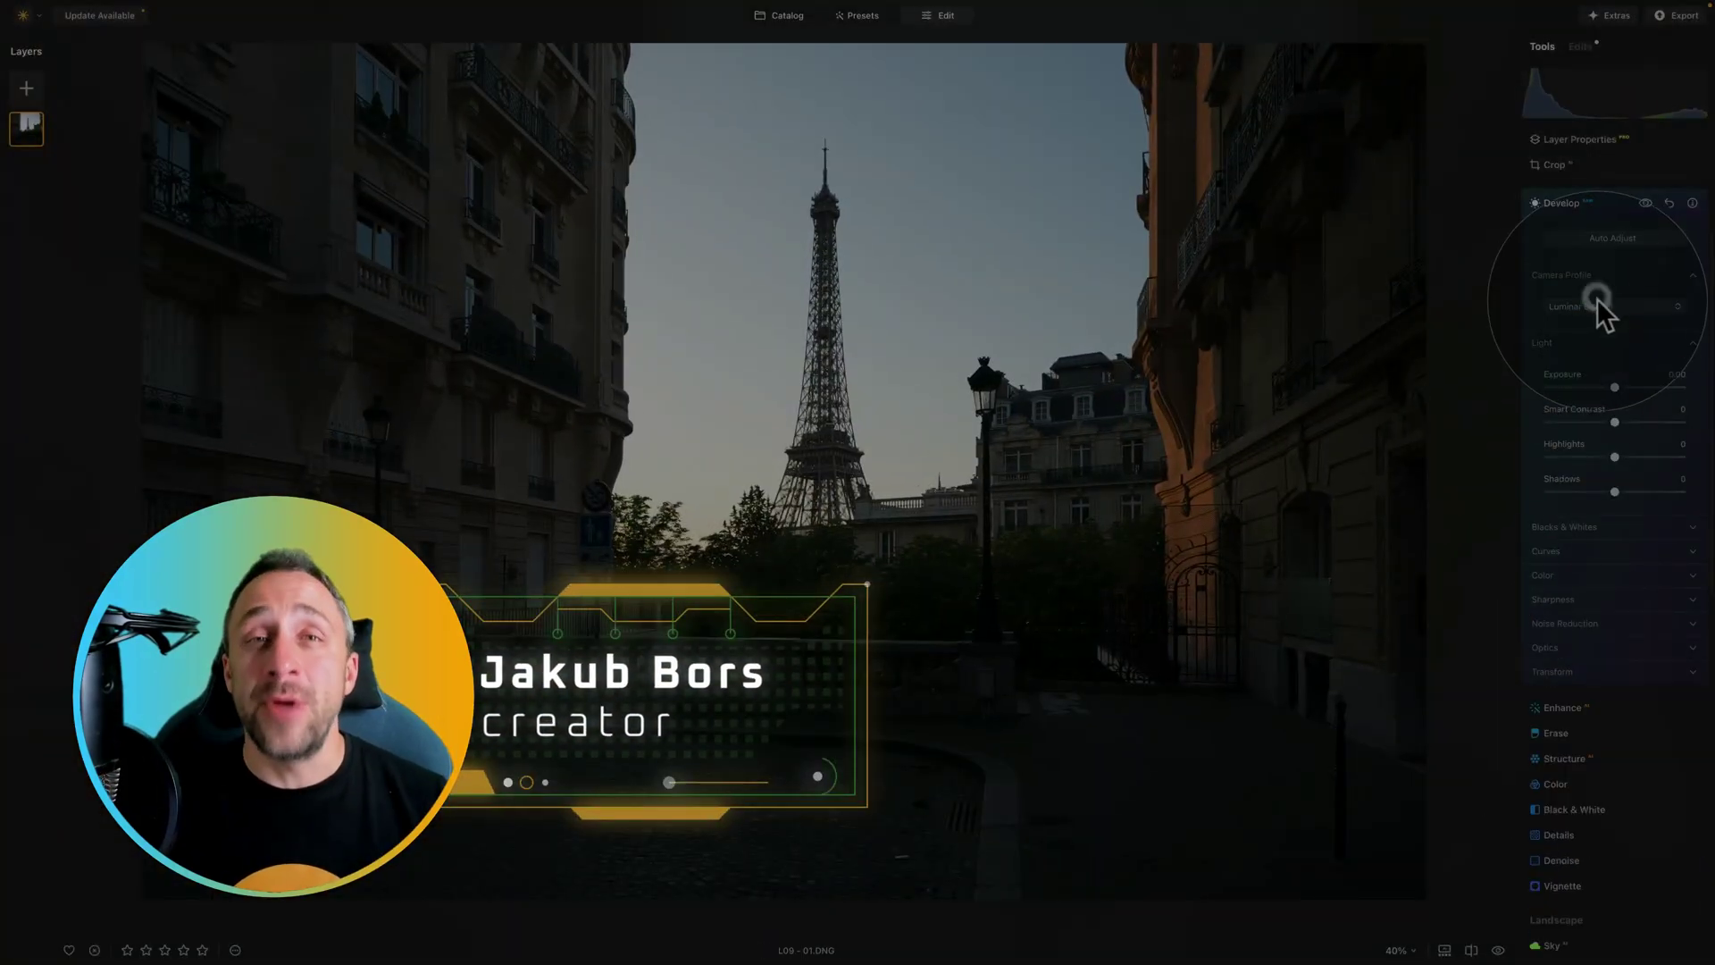
left_click(1595, 301)
left_click_drag(1614, 414, 1680, 453)
left_click(1572, 483)
left_click(1599, 300)
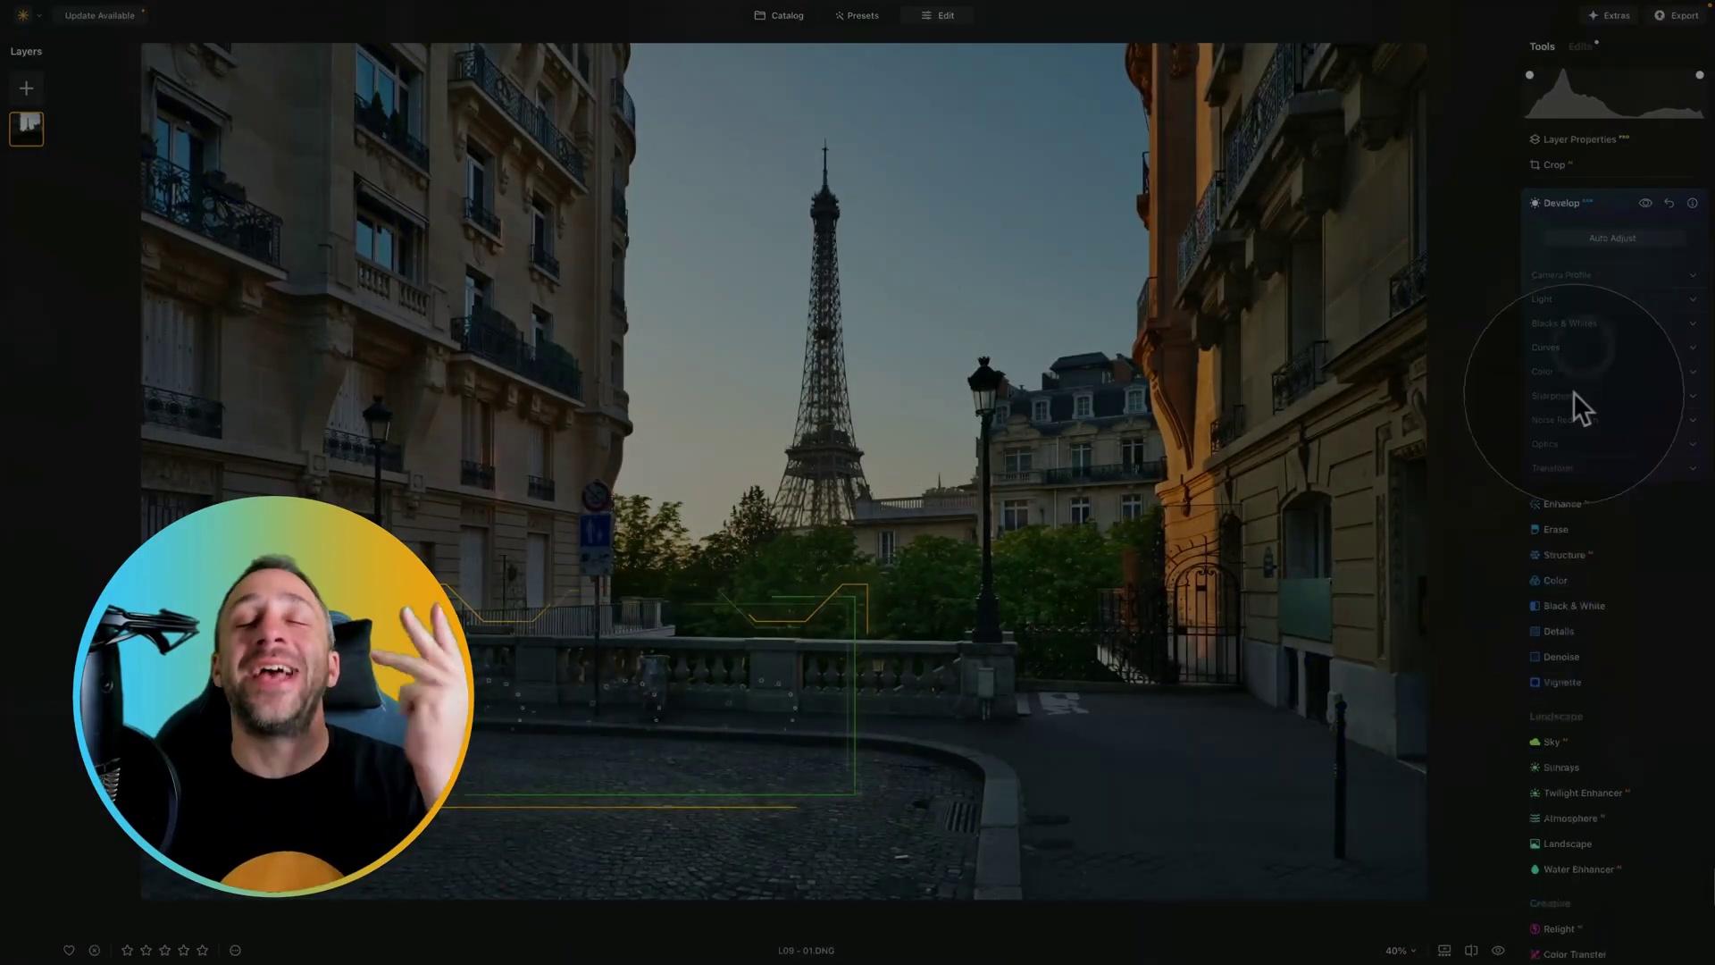
left_click(1574, 396)
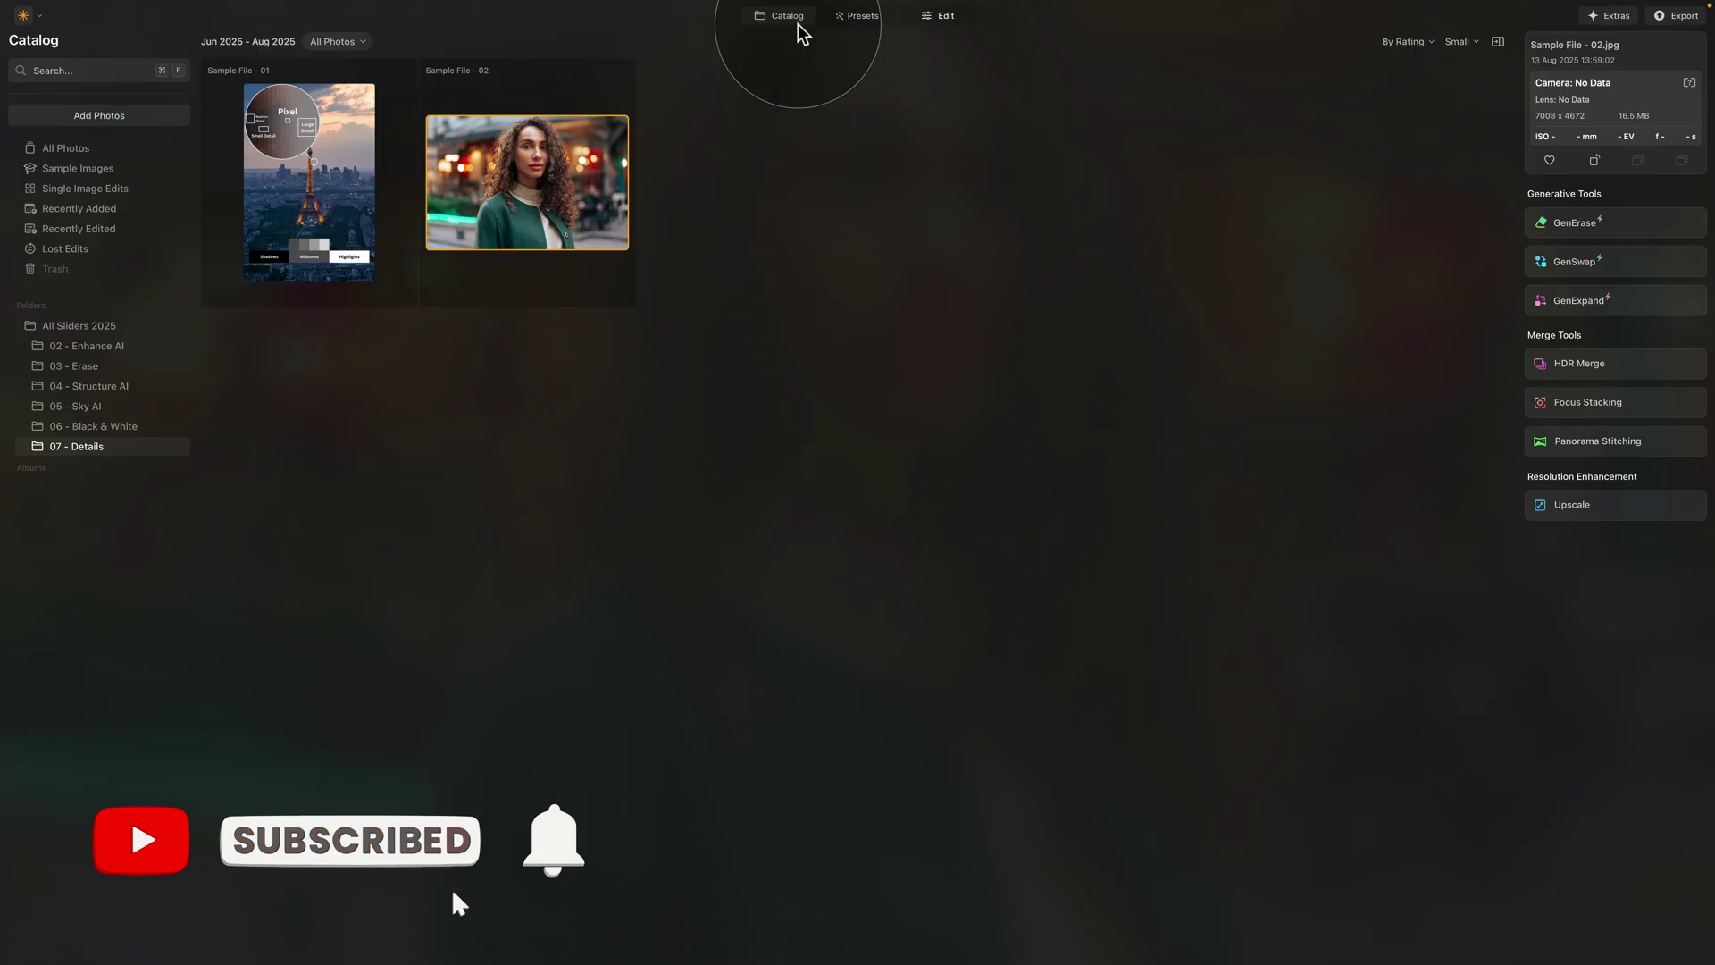
Step: Pick Sample File - 01, the Eiffel Tower photo, in the catalog and open it for editing
left_click(290, 175)
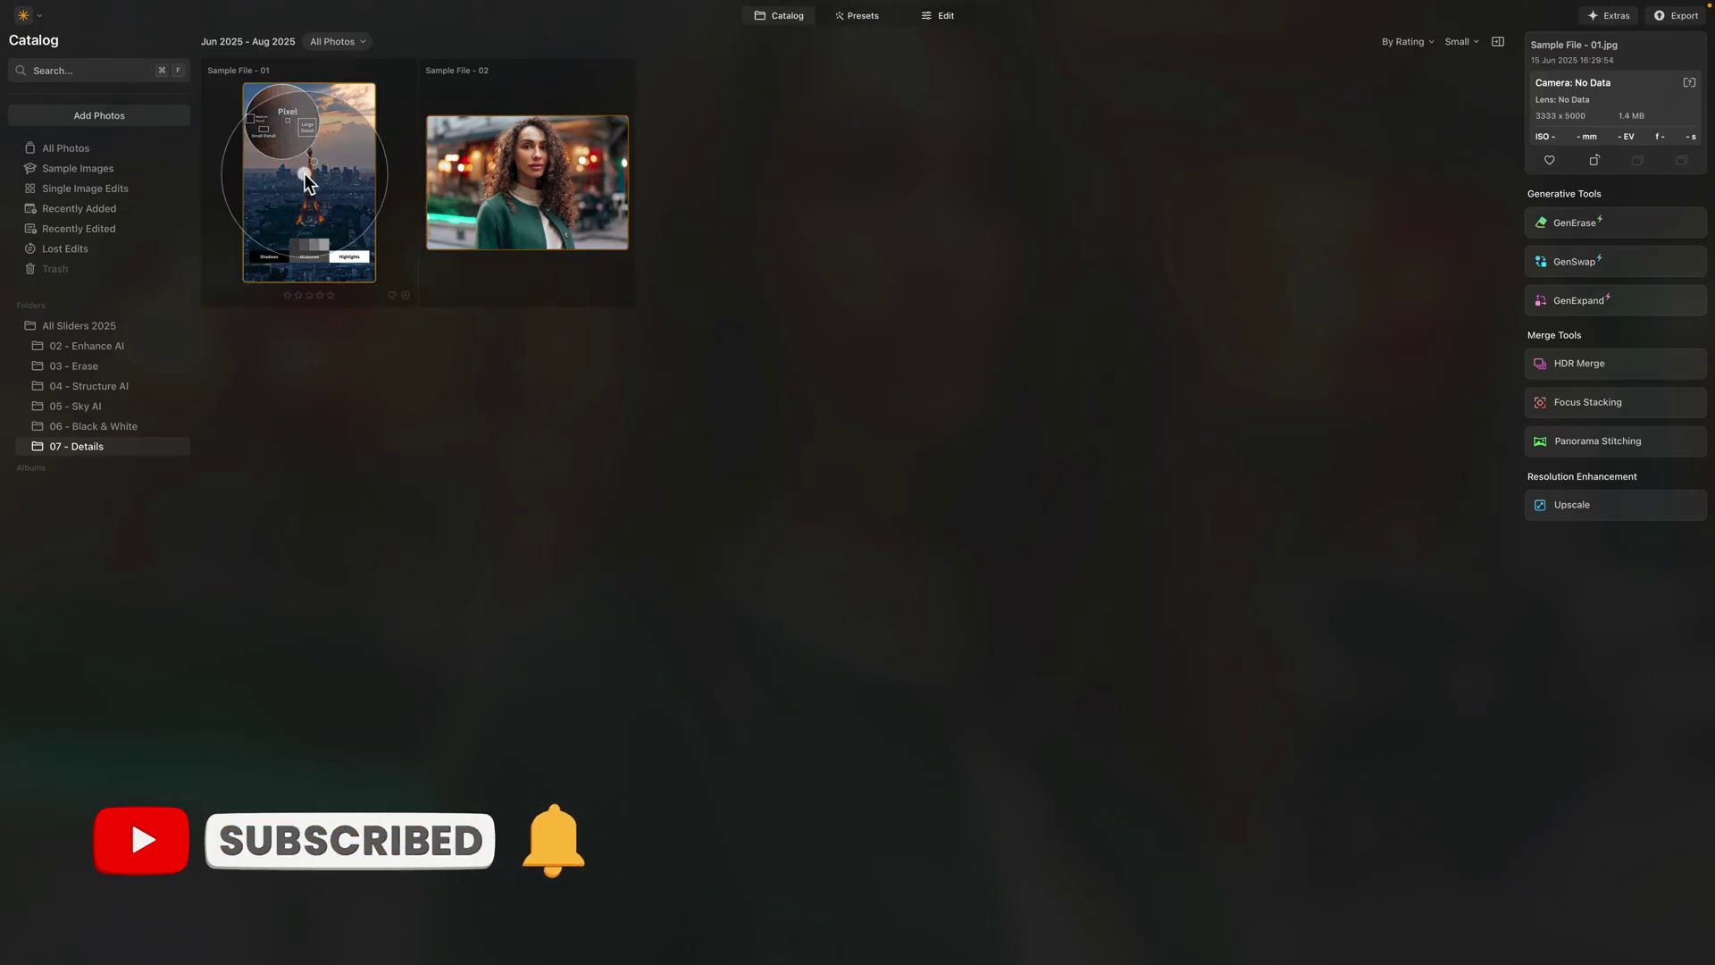
left_click(514, 223)
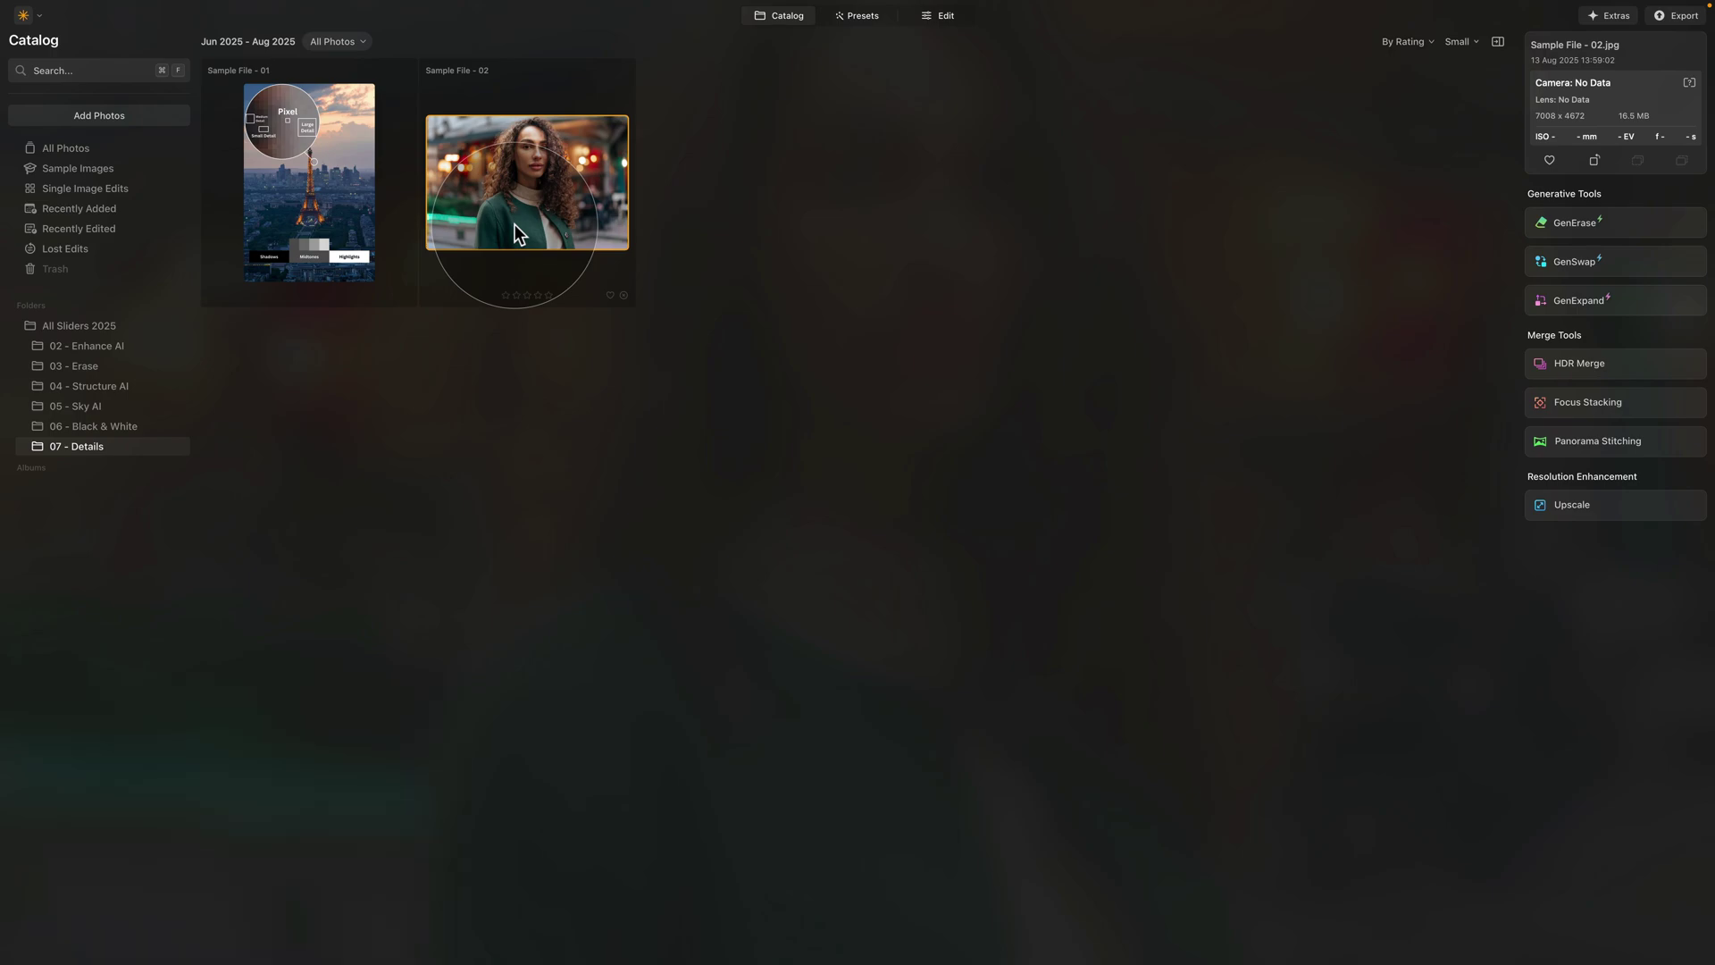
left_click(371, 190)
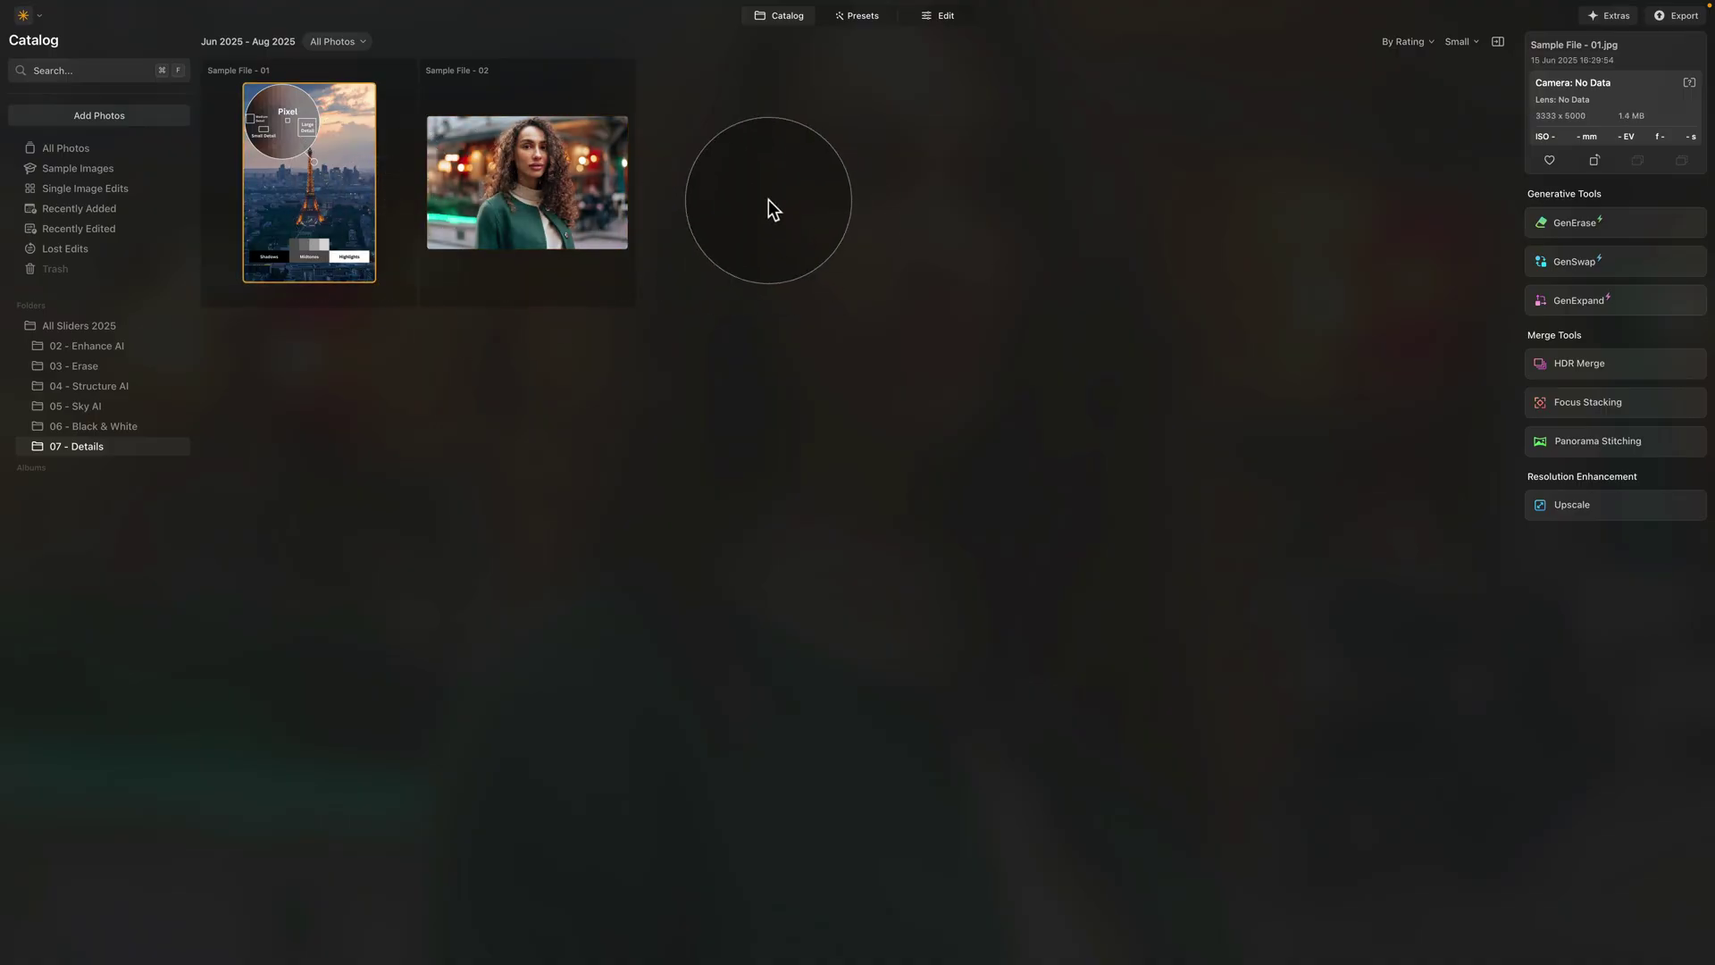
left_click(949, 17)
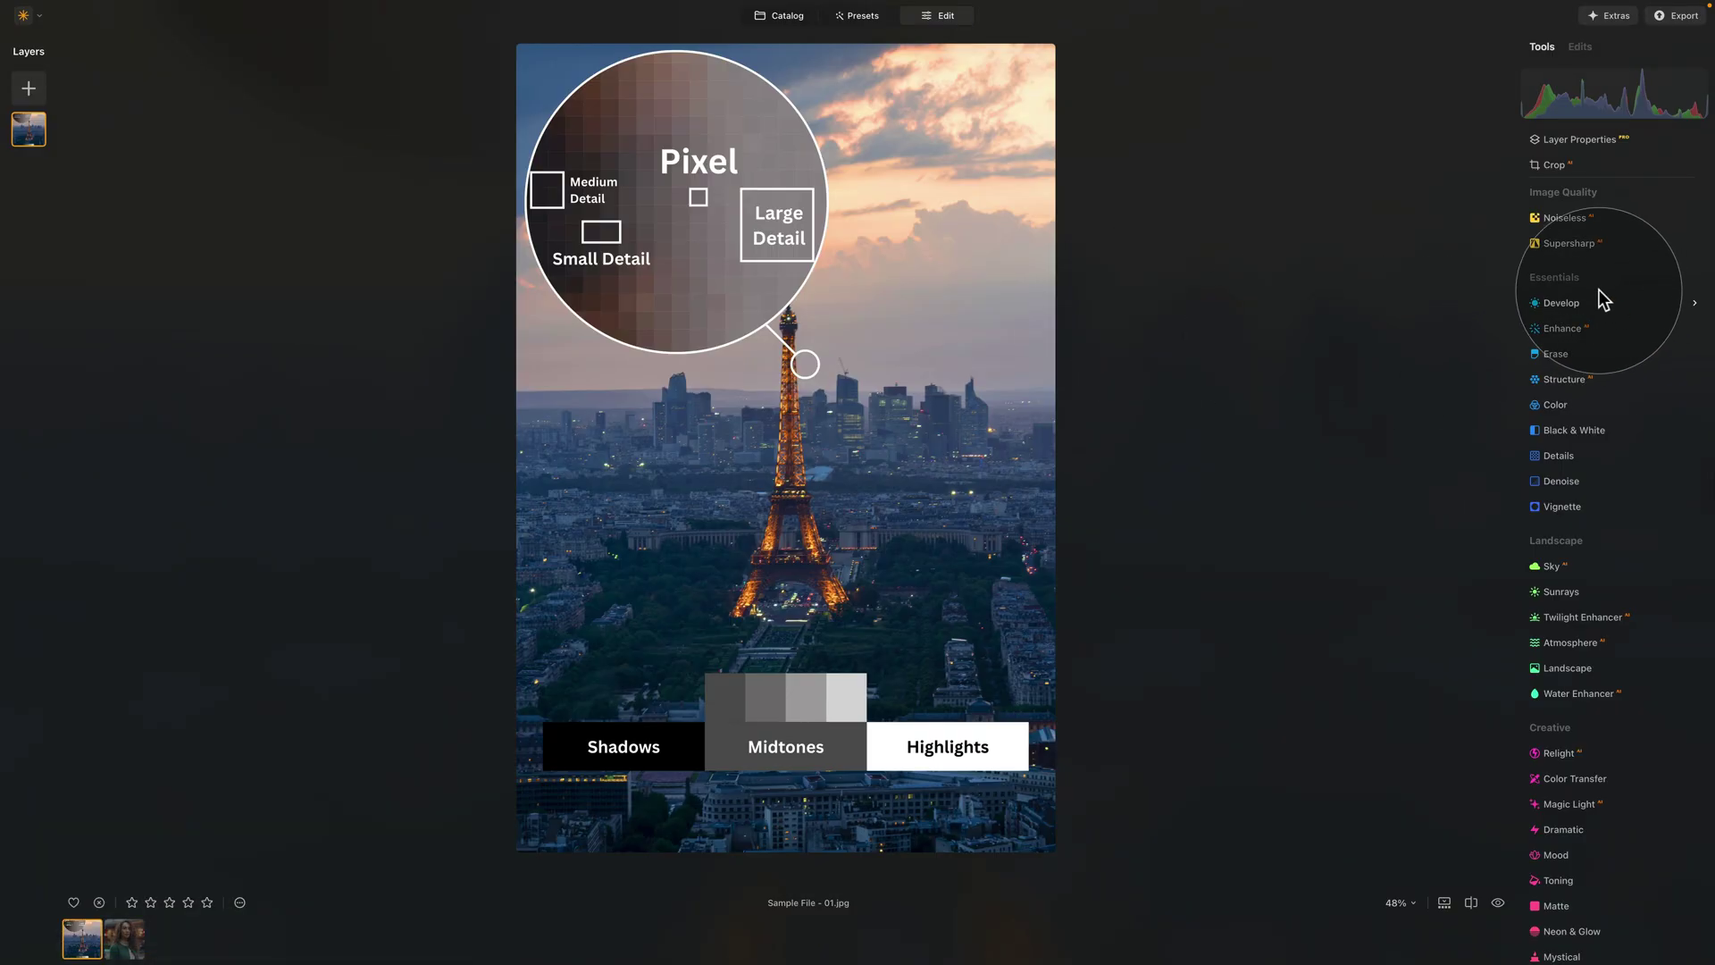
Step: Expand the Details tool on the tower photo and collapse its Details Masking section
left_click(1554, 456)
scroll(1610, 475, "down", 3)
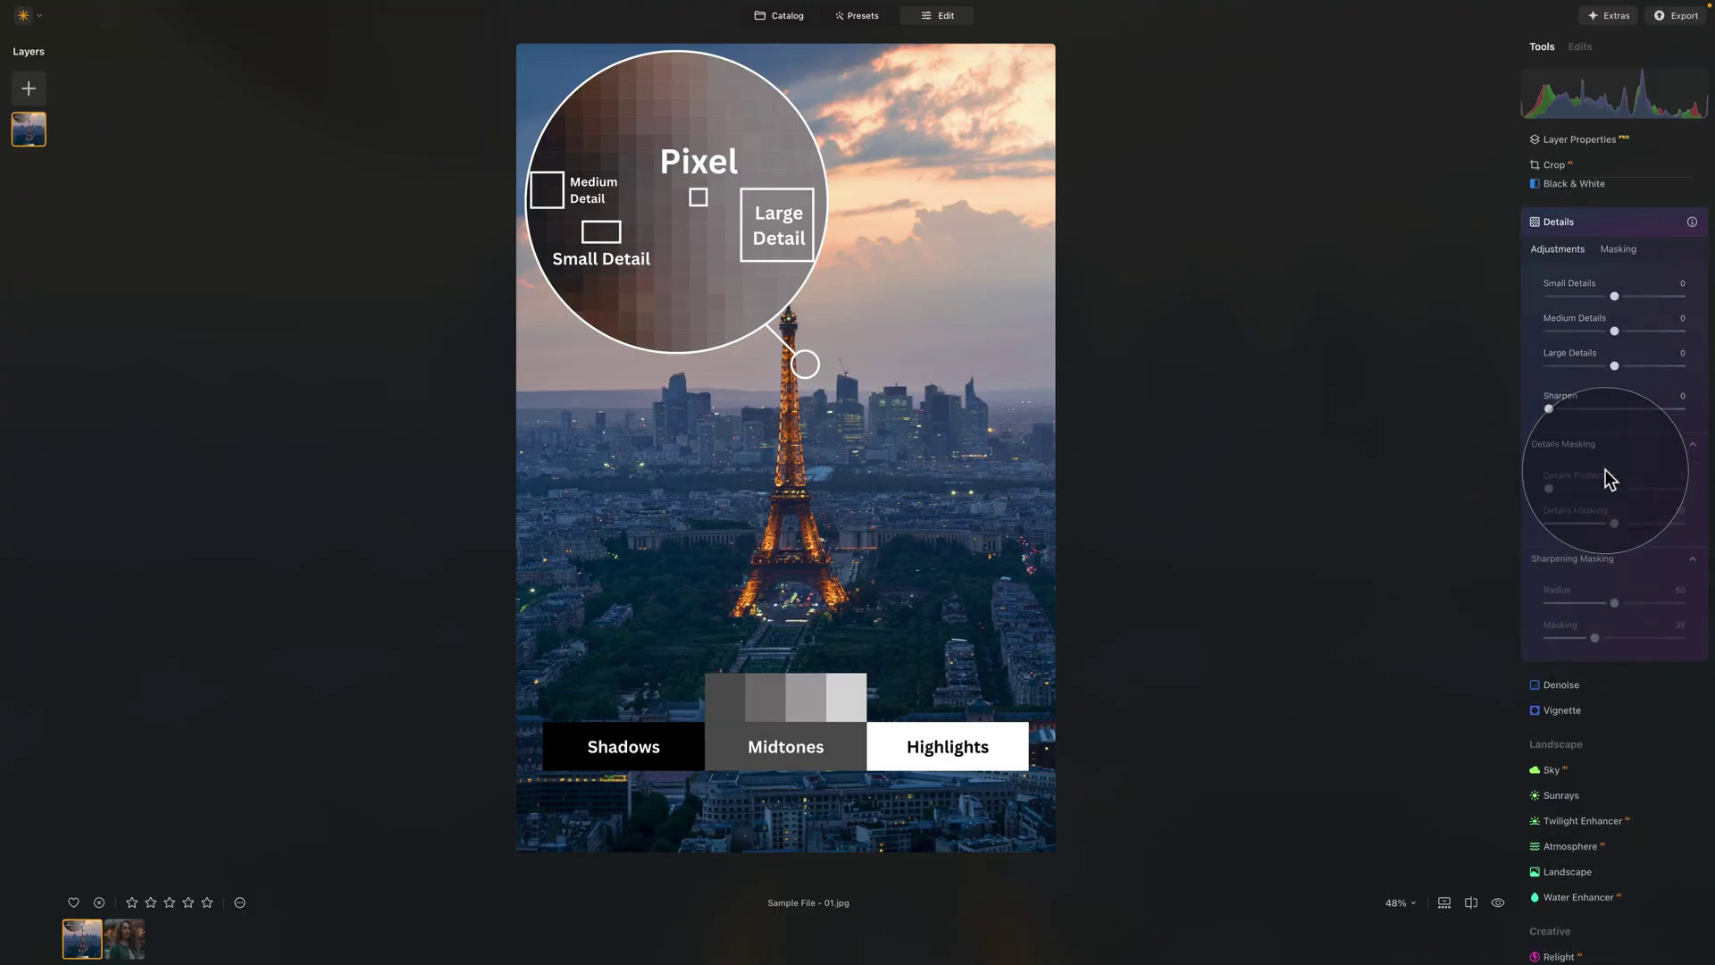
left_click(1600, 445)
left_click(1600, 468)
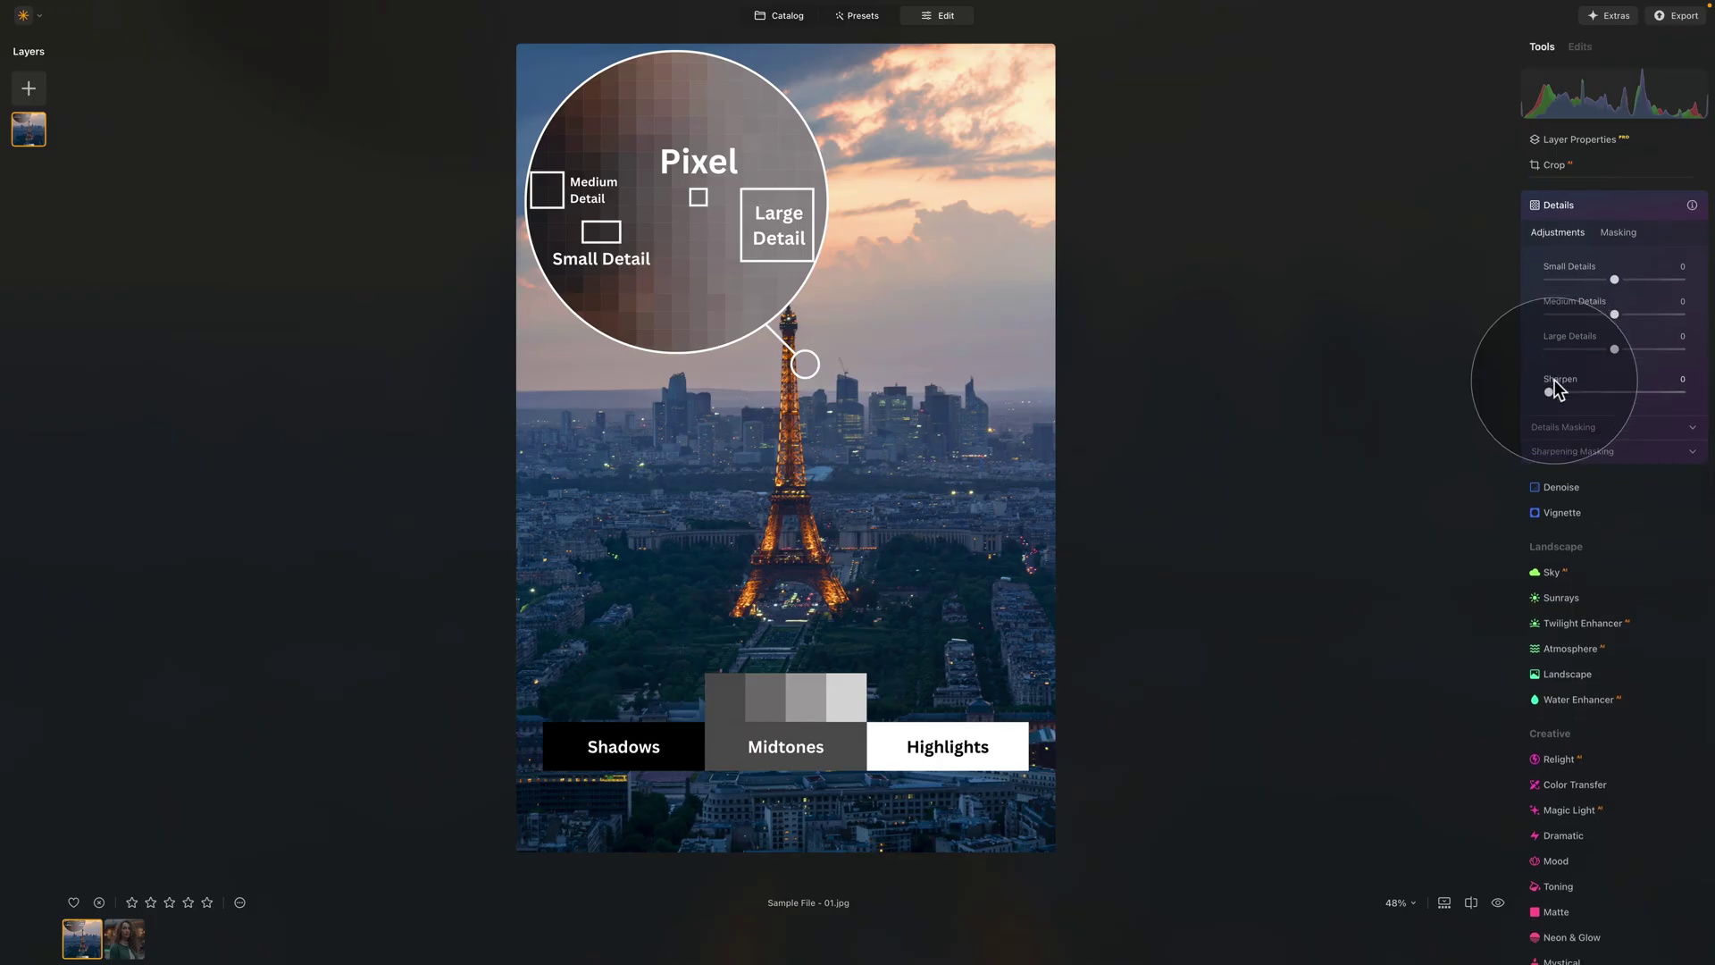
left_click(1572, 426)
left_click(1600, 543)
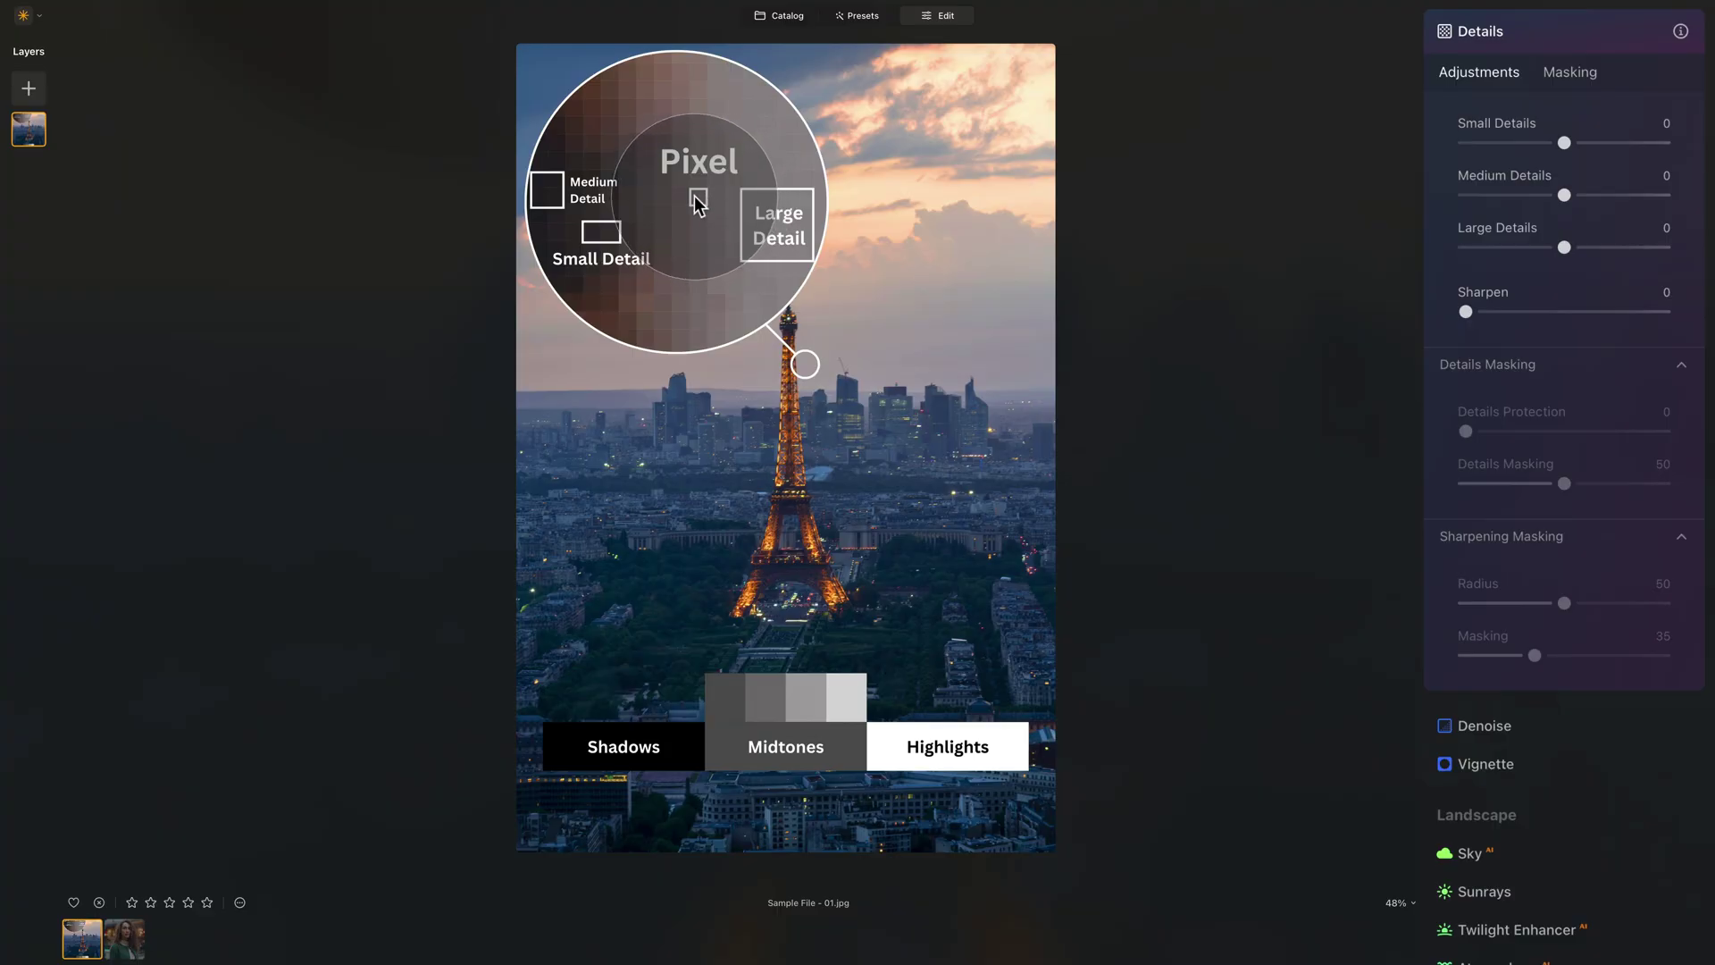
Step: Zoom in and out over the tower photo to examine its pixel-detail diagram
scroll(694, 189, "up", 5)
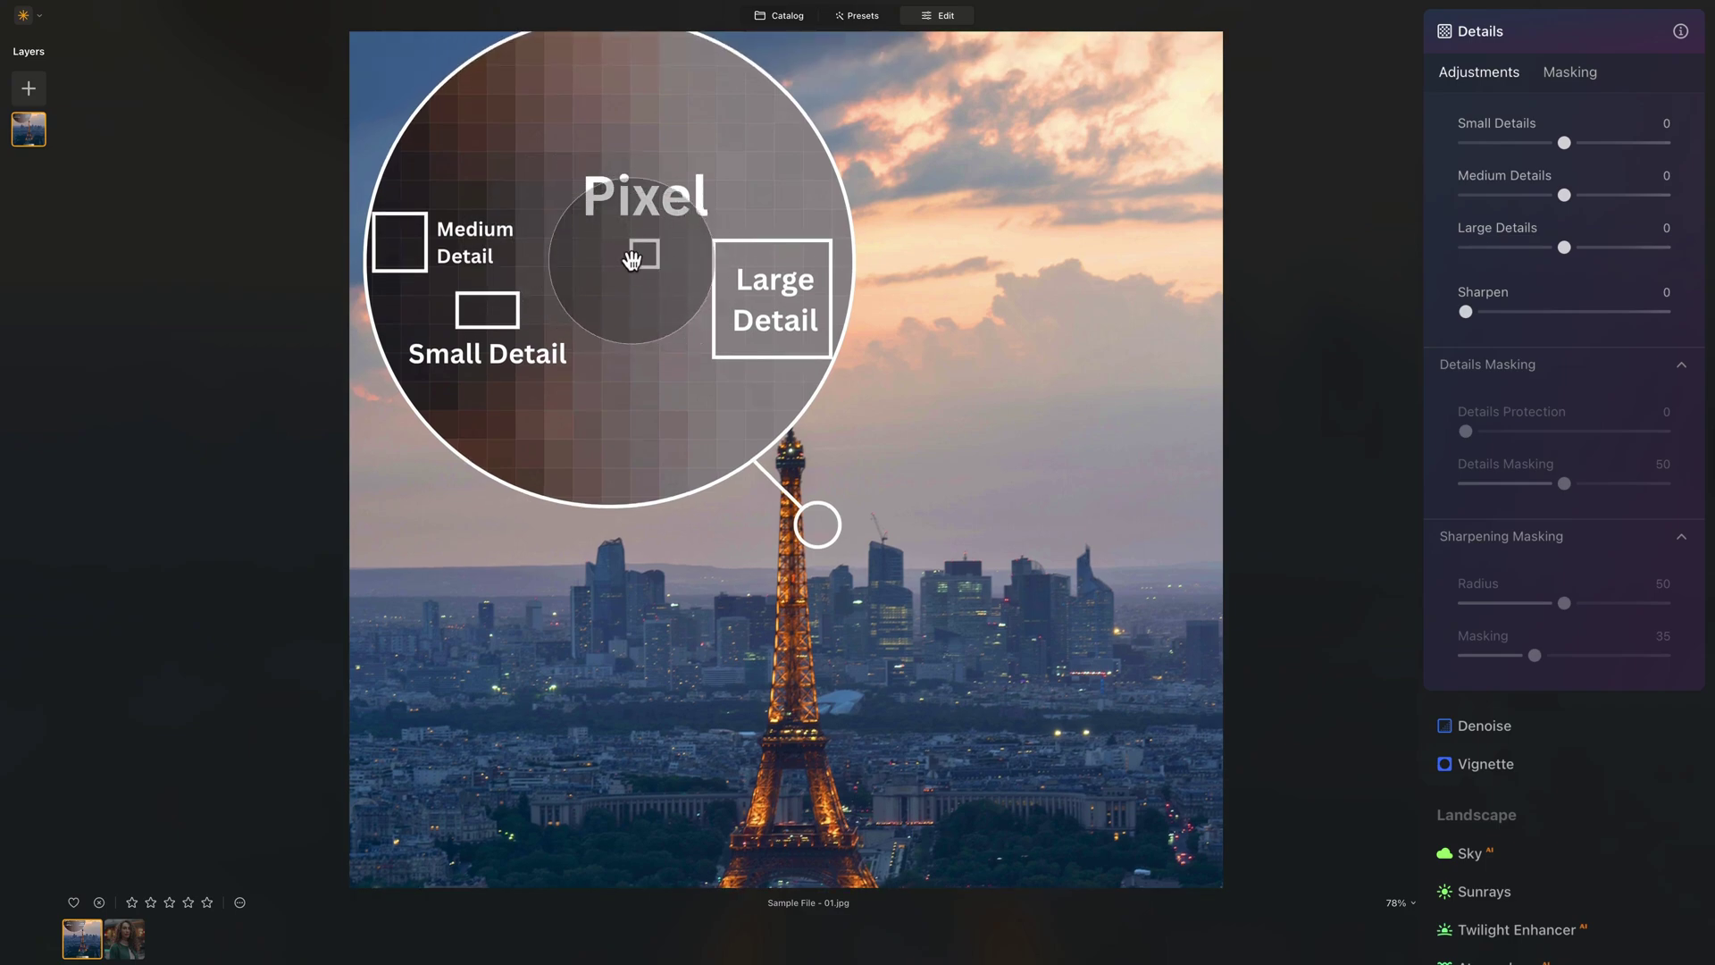
scroll(632, 260, "down", 3)
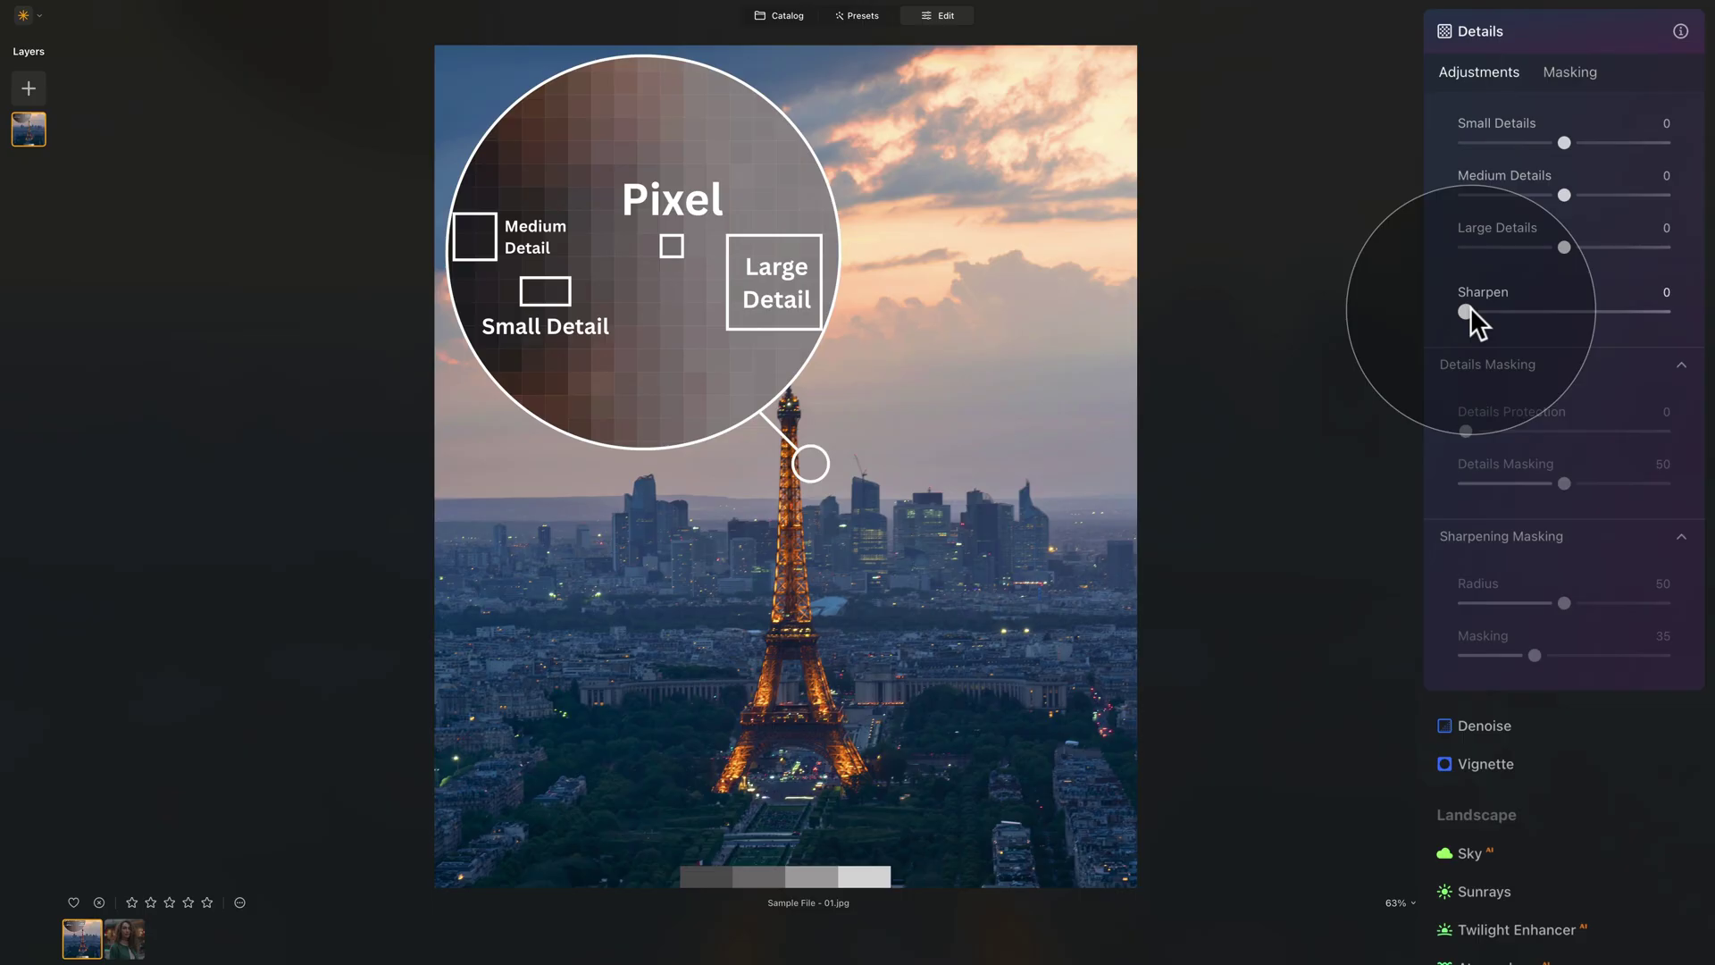
scroll(594, 242, "up", 2)
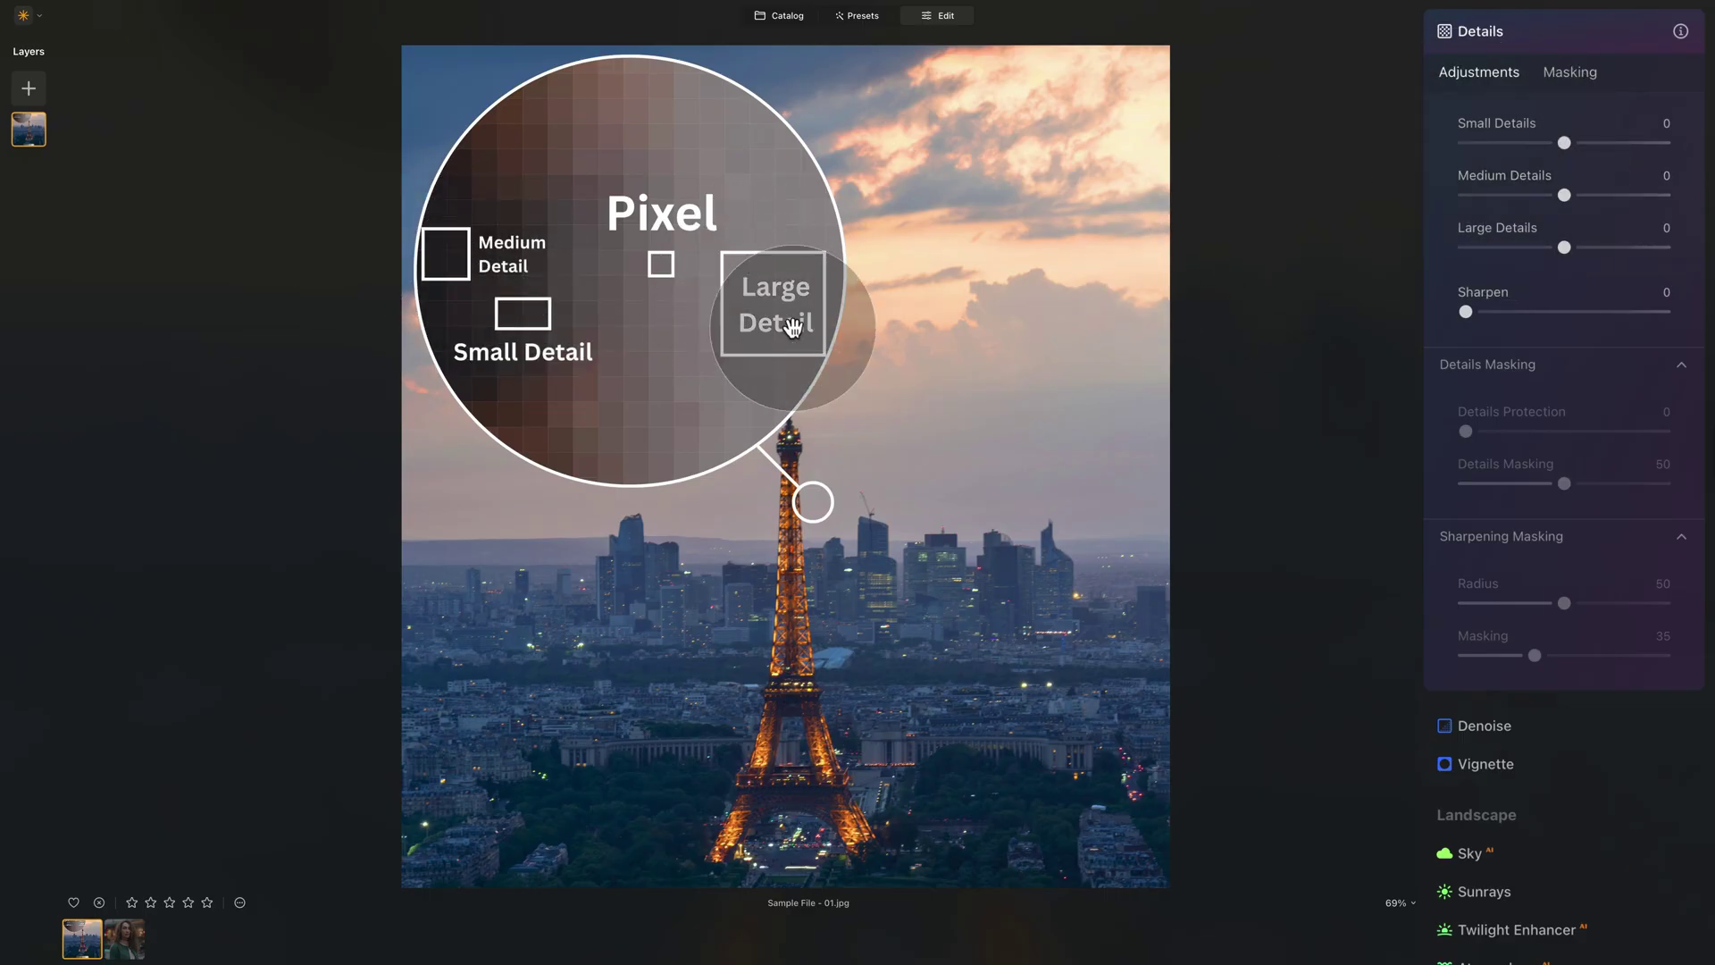
key("ctrl+plus")
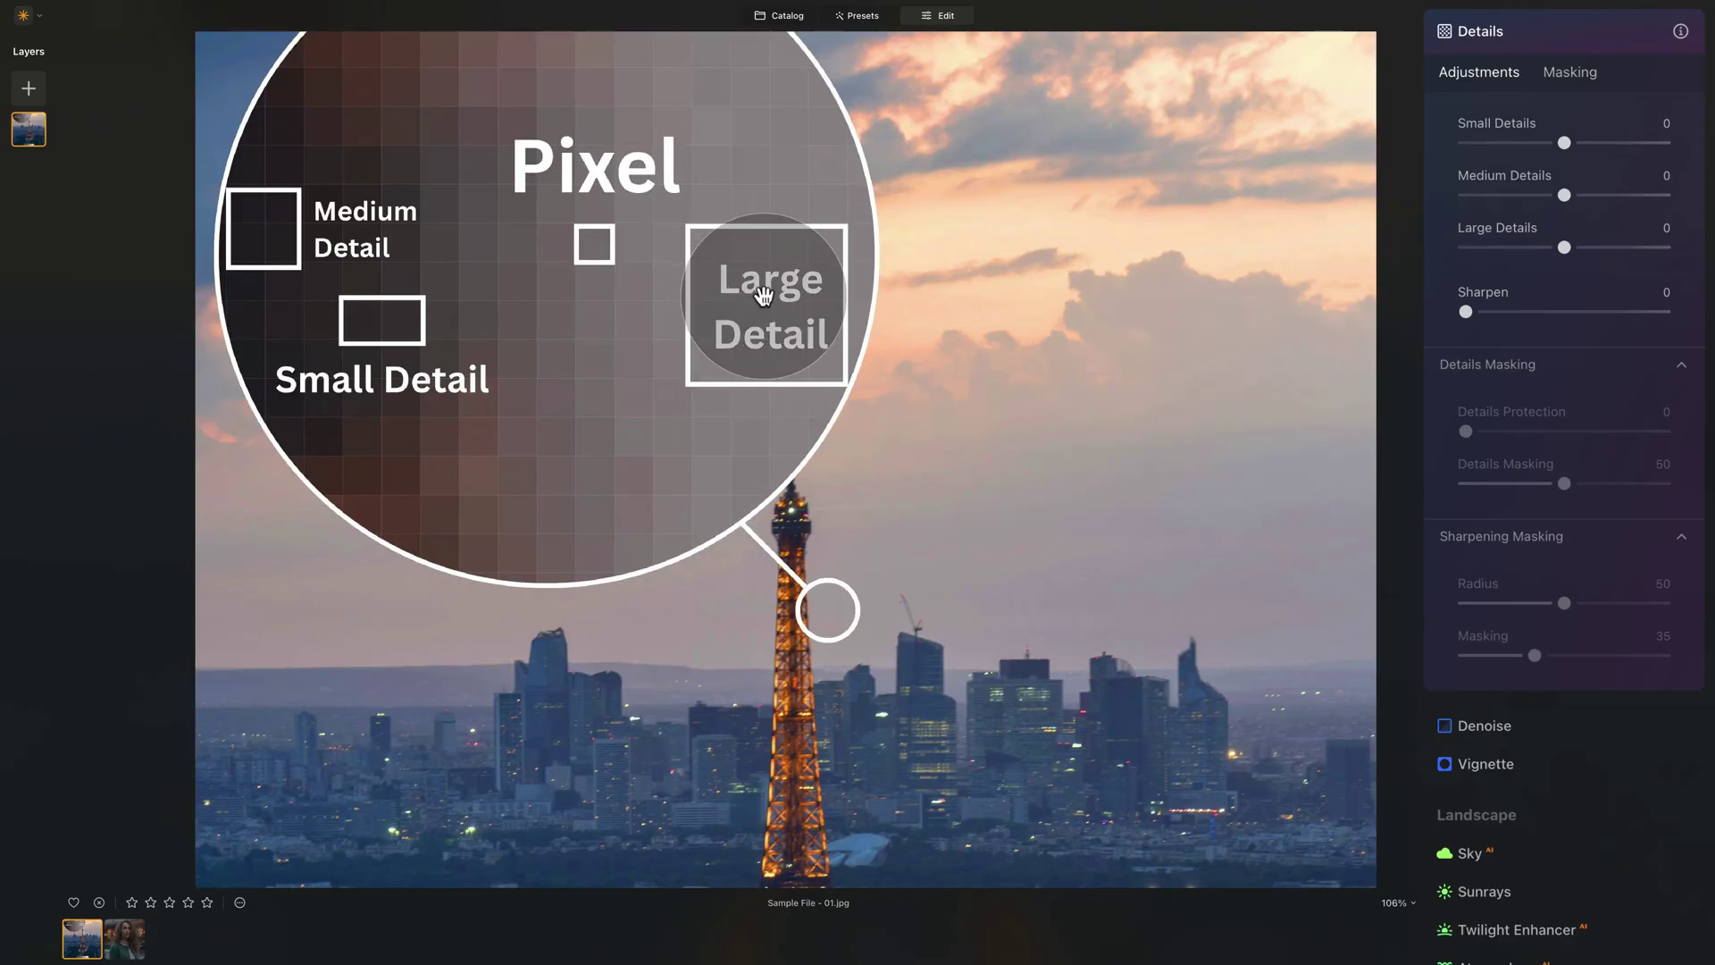
key("ctrl+minus")
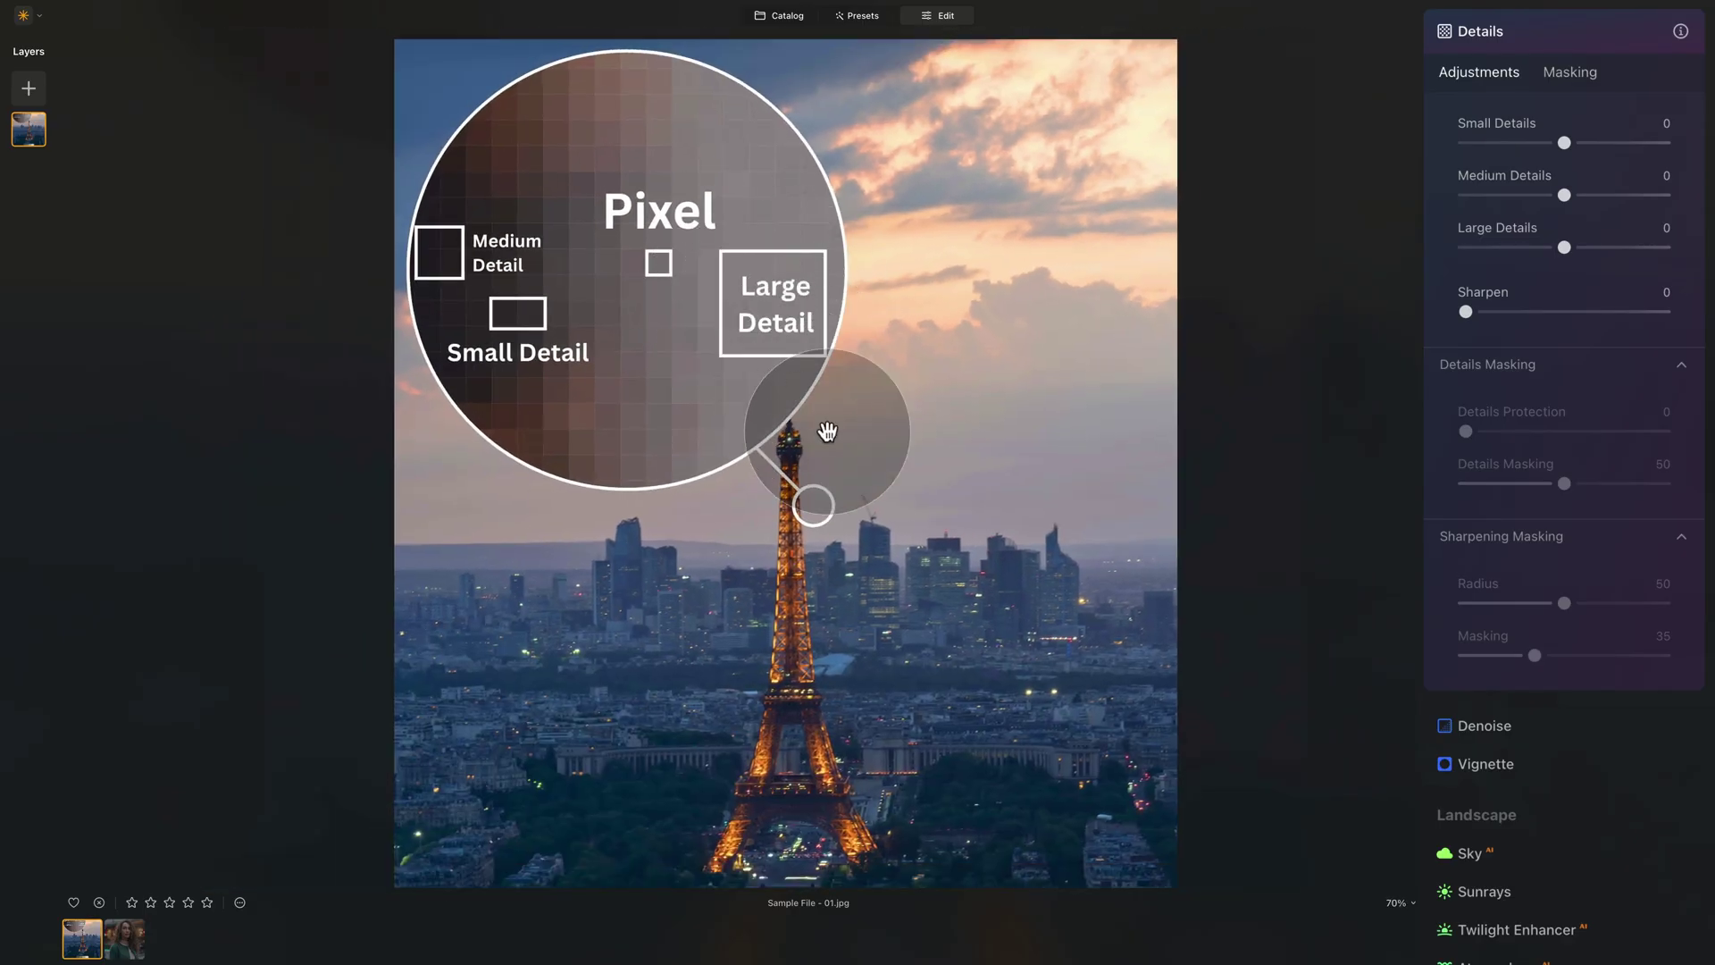
key("ctrl+minus")
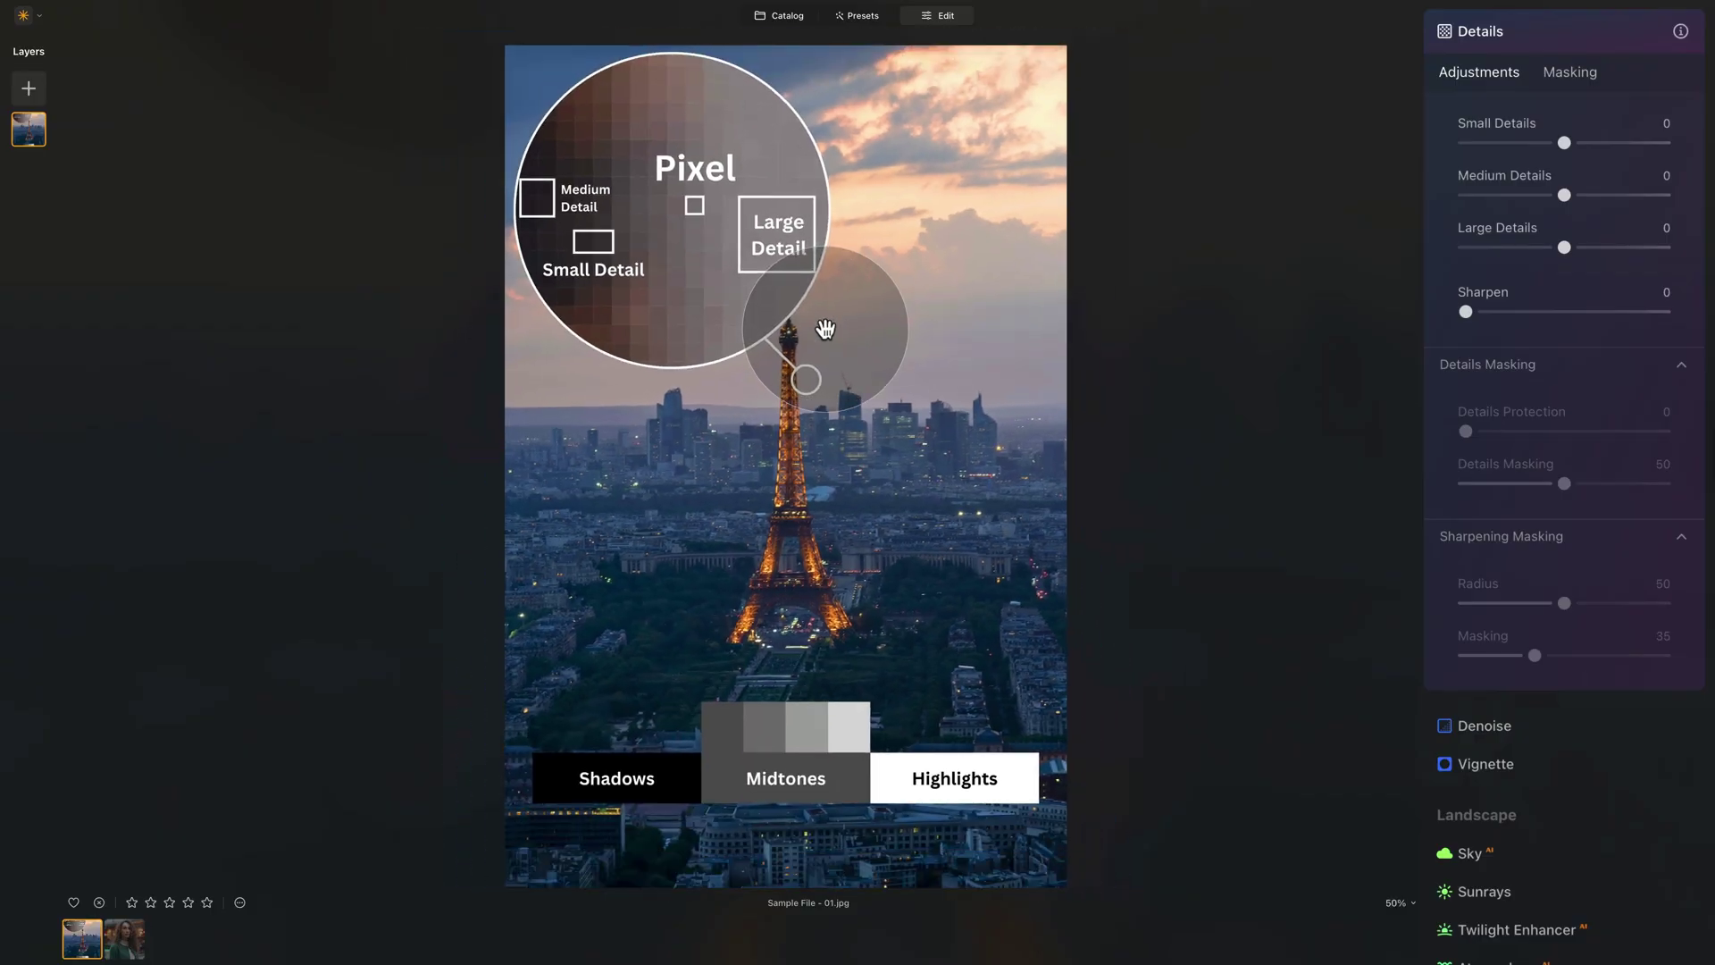
scroll(821, 390, "down", 1)
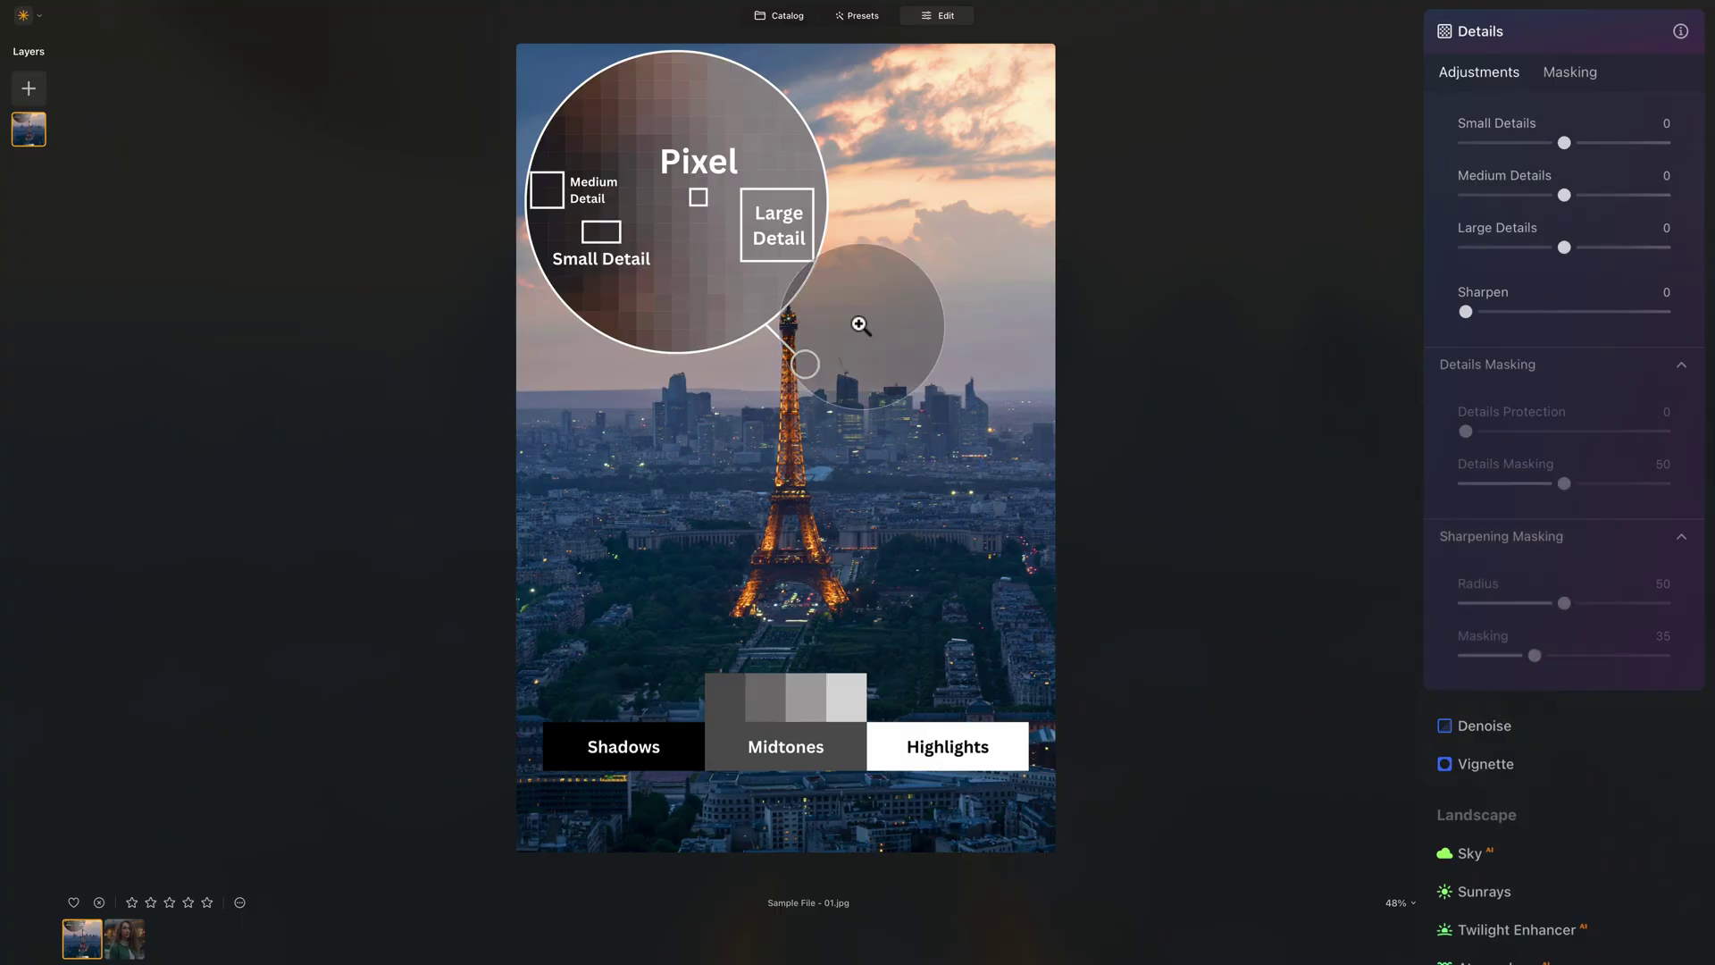
Step: Zoom in near the top of the tower, then fit the whole photo back on screen
left_click(735, 311)
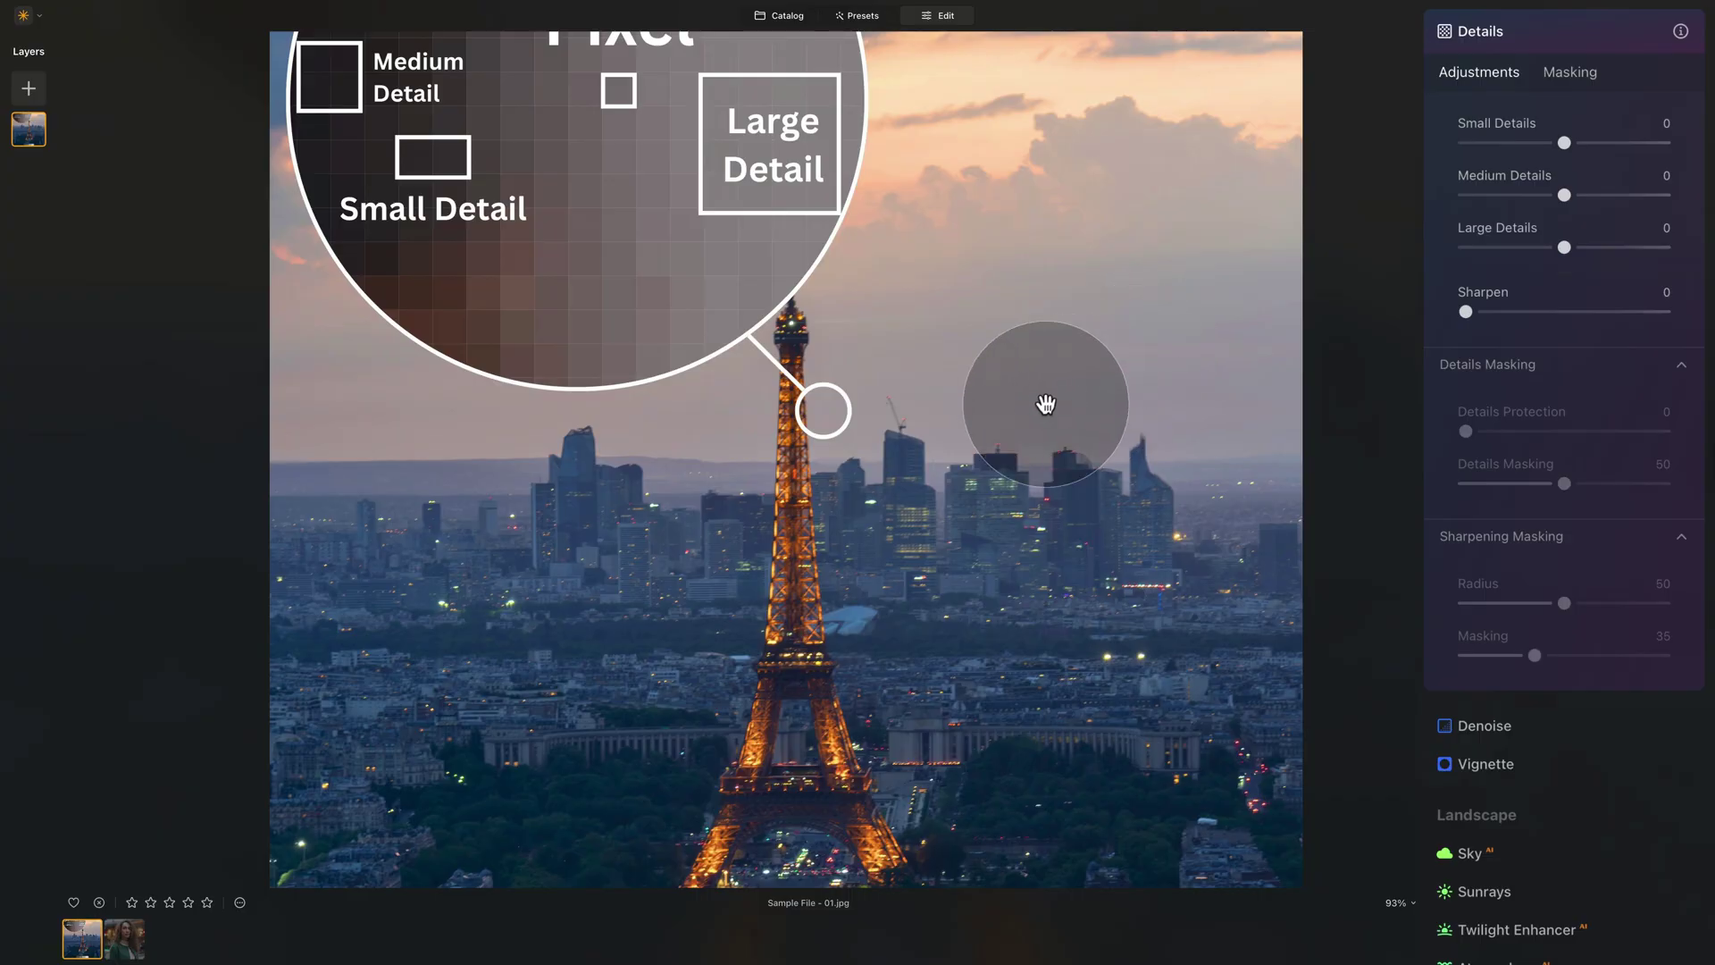
left_click(978, 440)
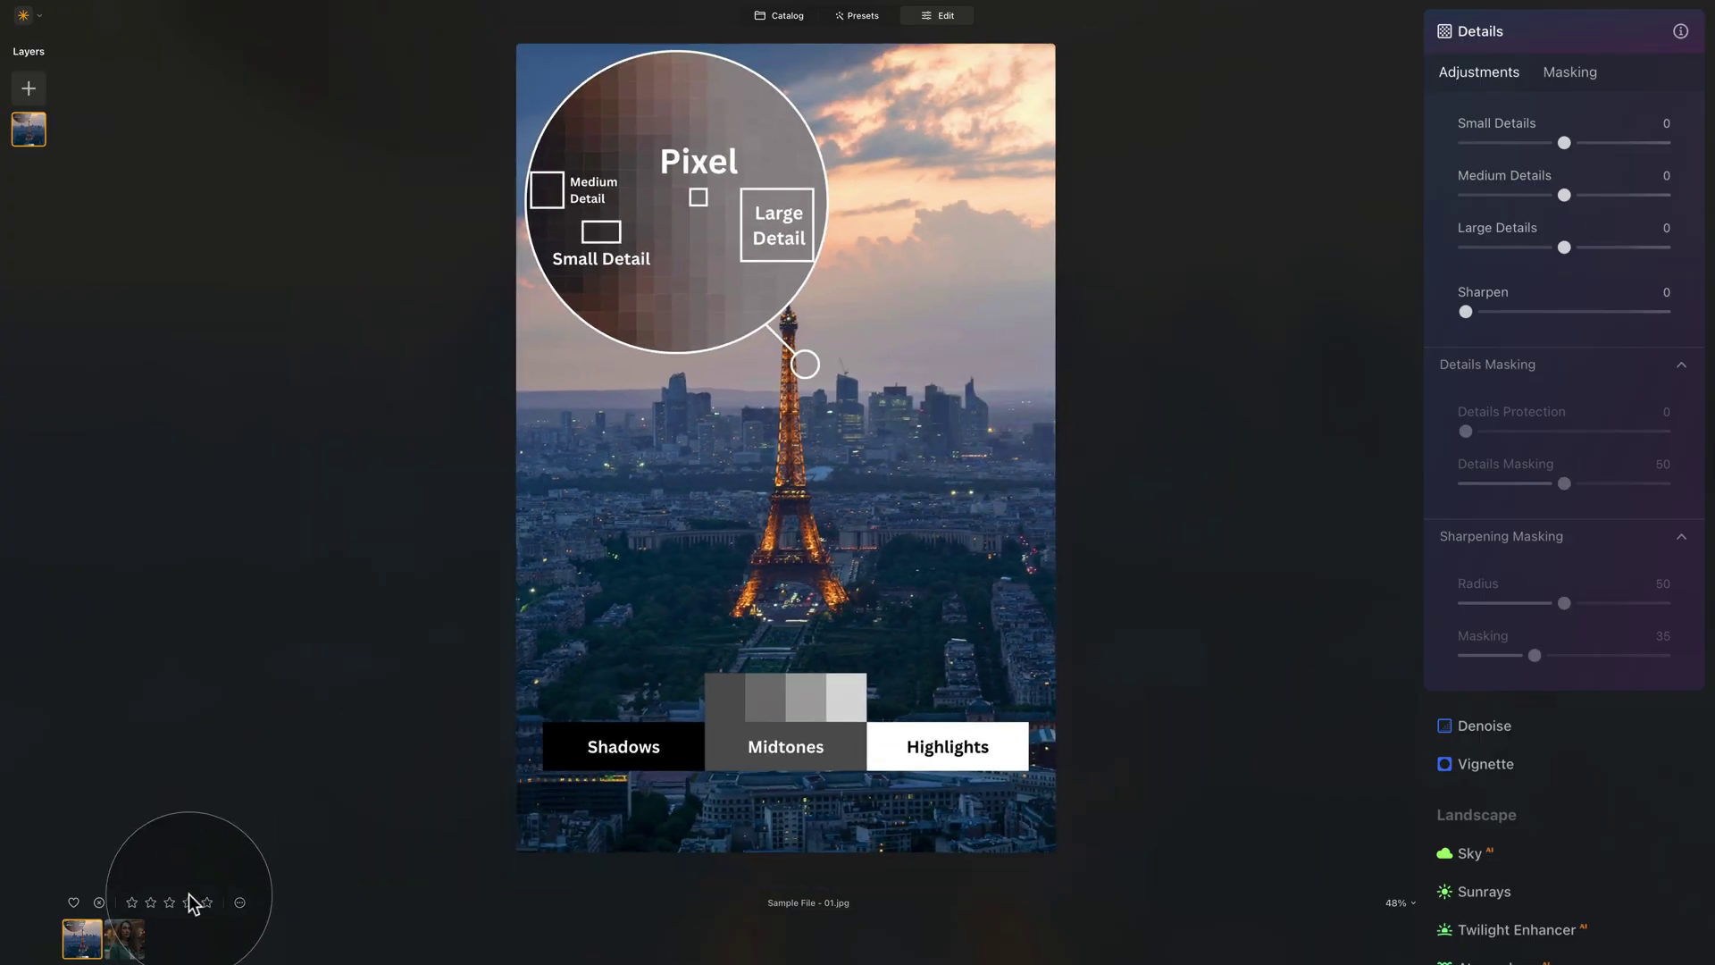
Step: Open Sample File - 02 from the filmstrip and drag Small, Medium and Large Details to 100
left_click(125, 938)
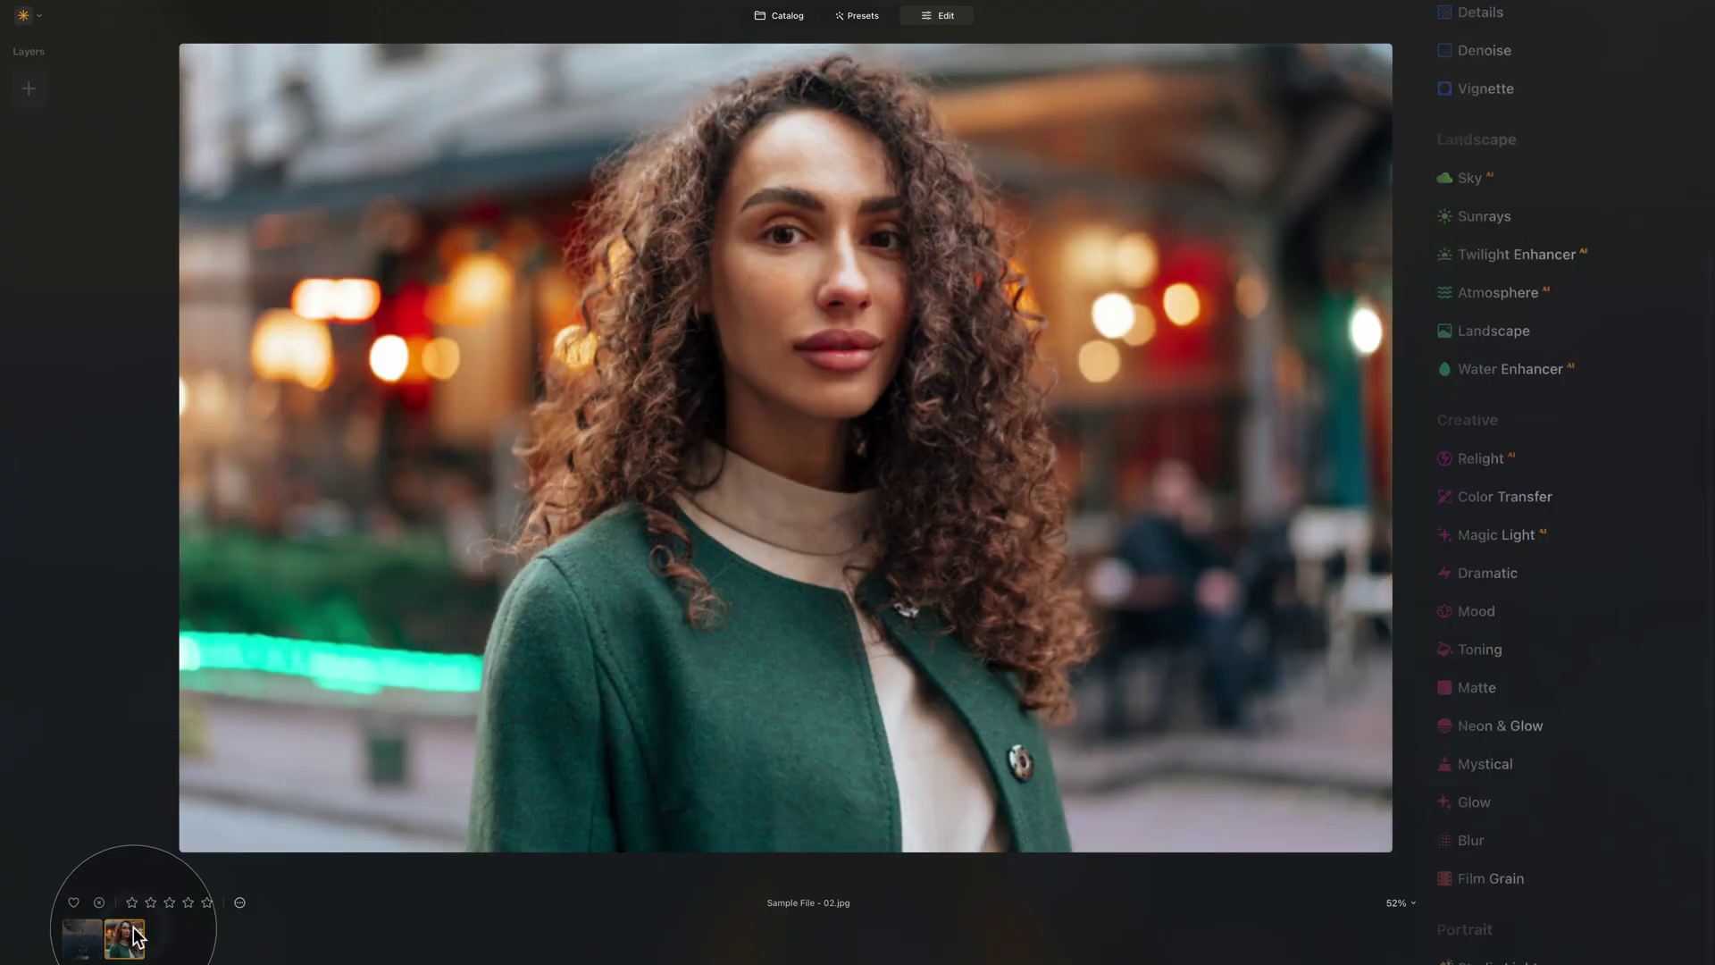
scroll(1577, 272, "up", 5)
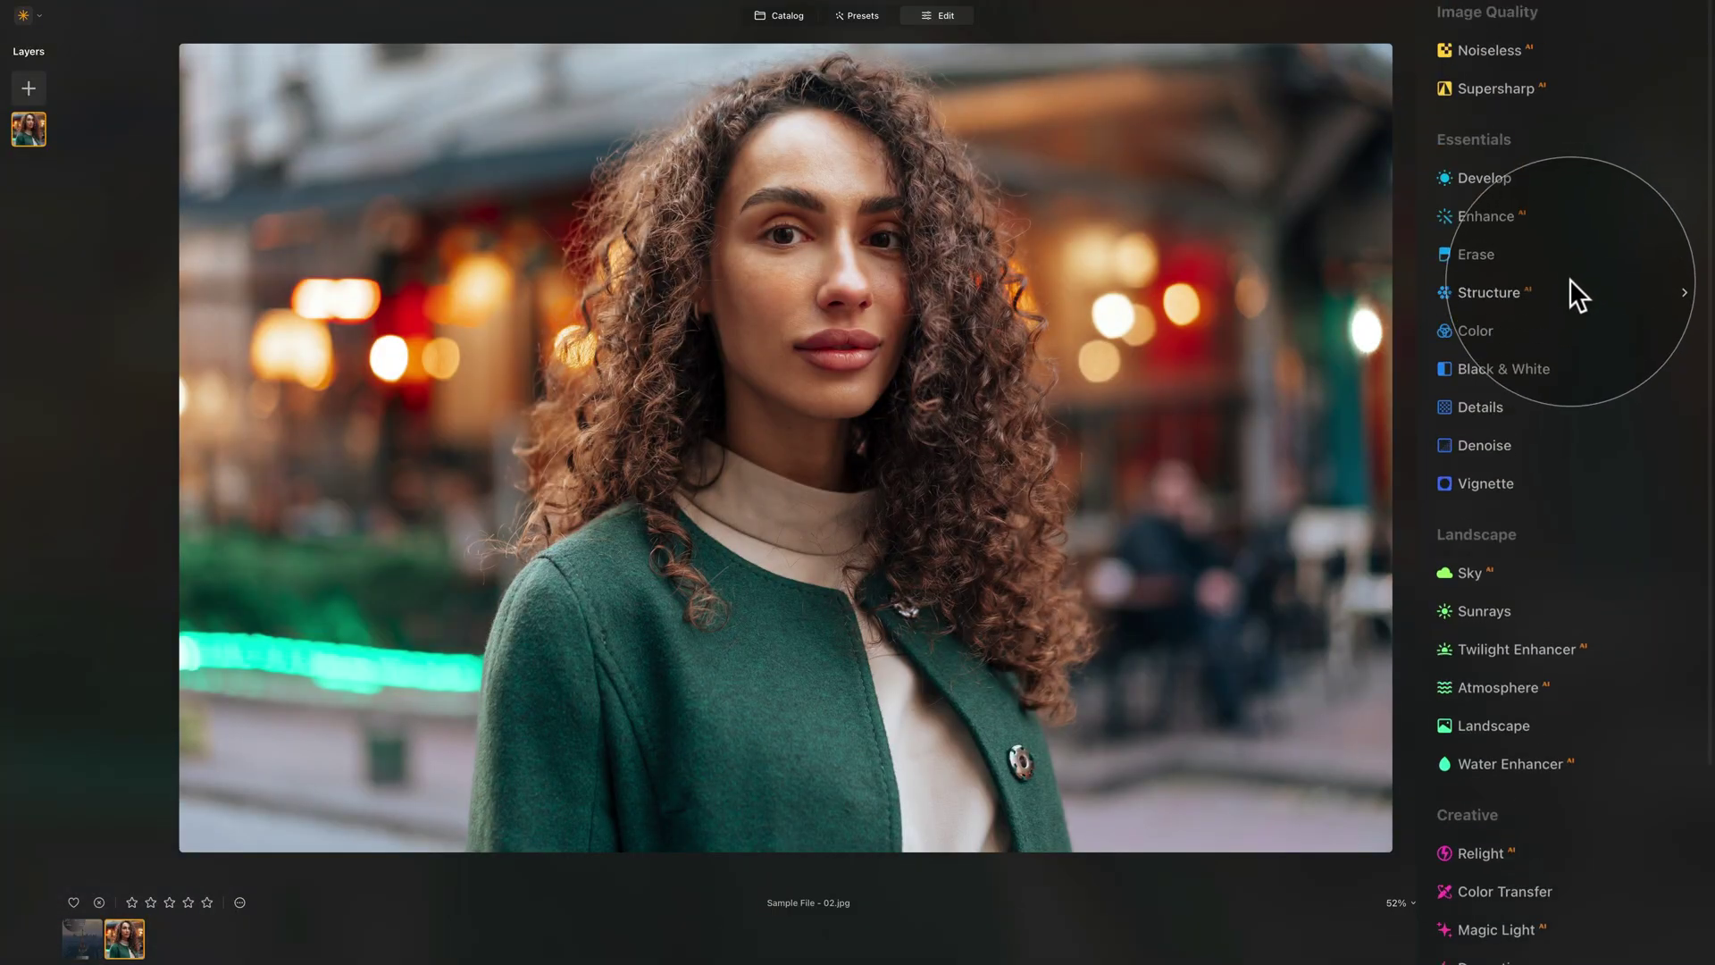
left_click(1501, 411)
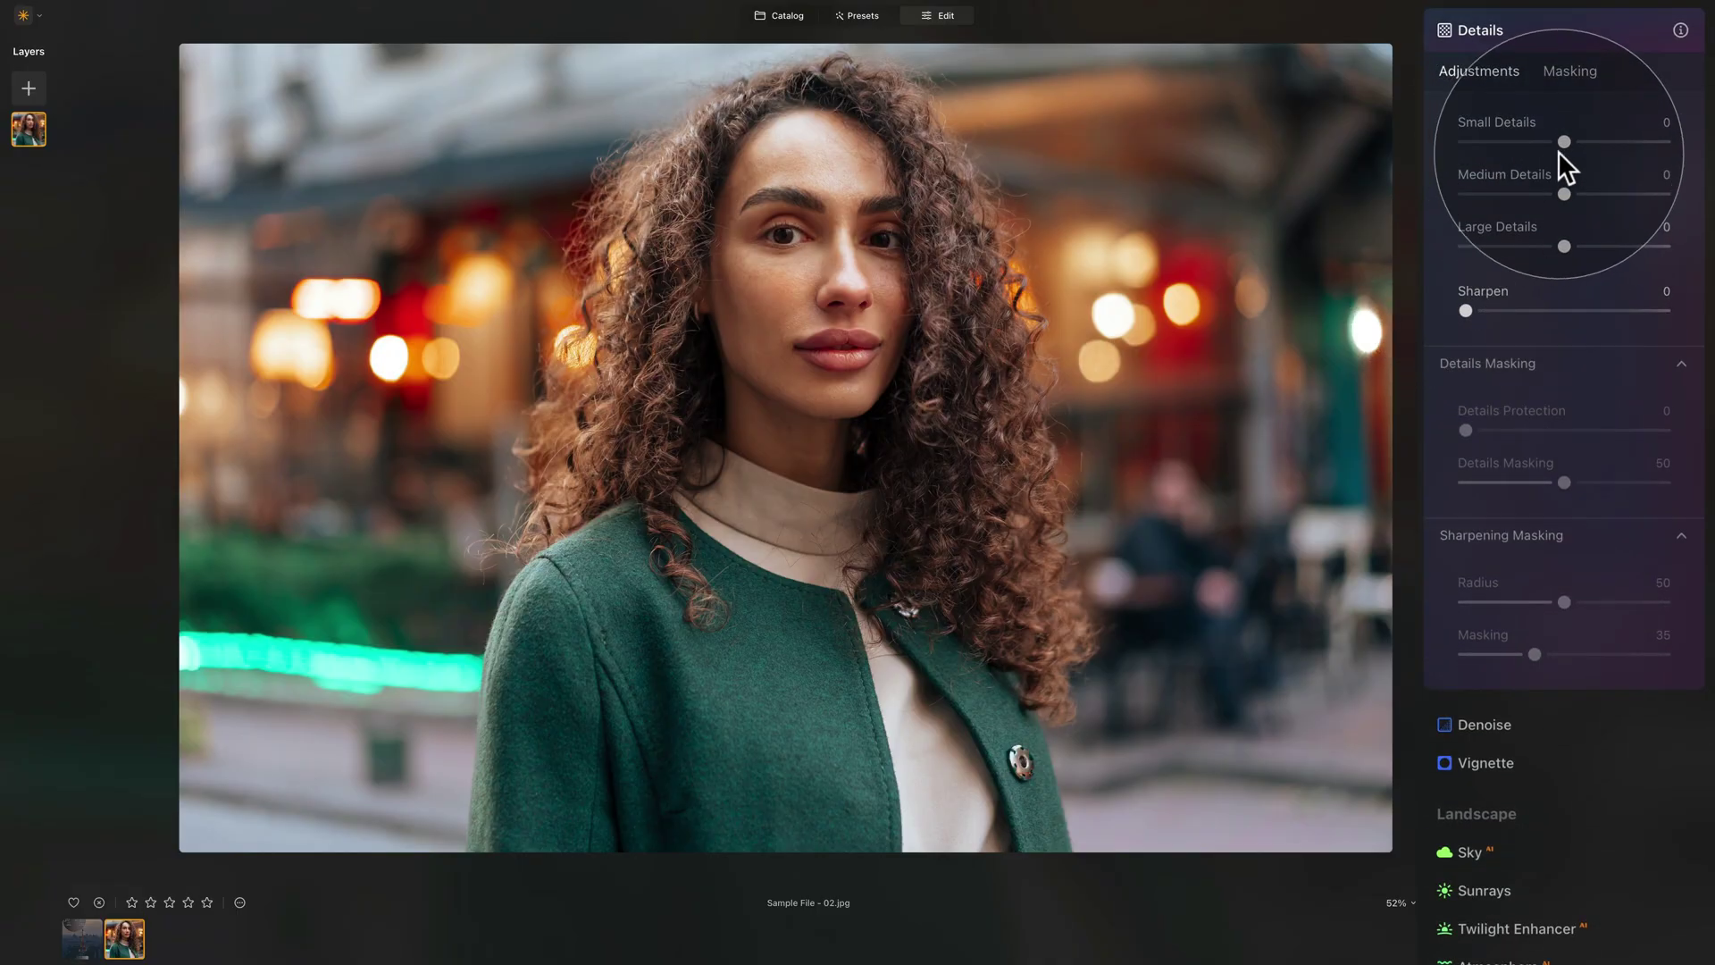
left_click_drag(1565, 141, 1667, 141)
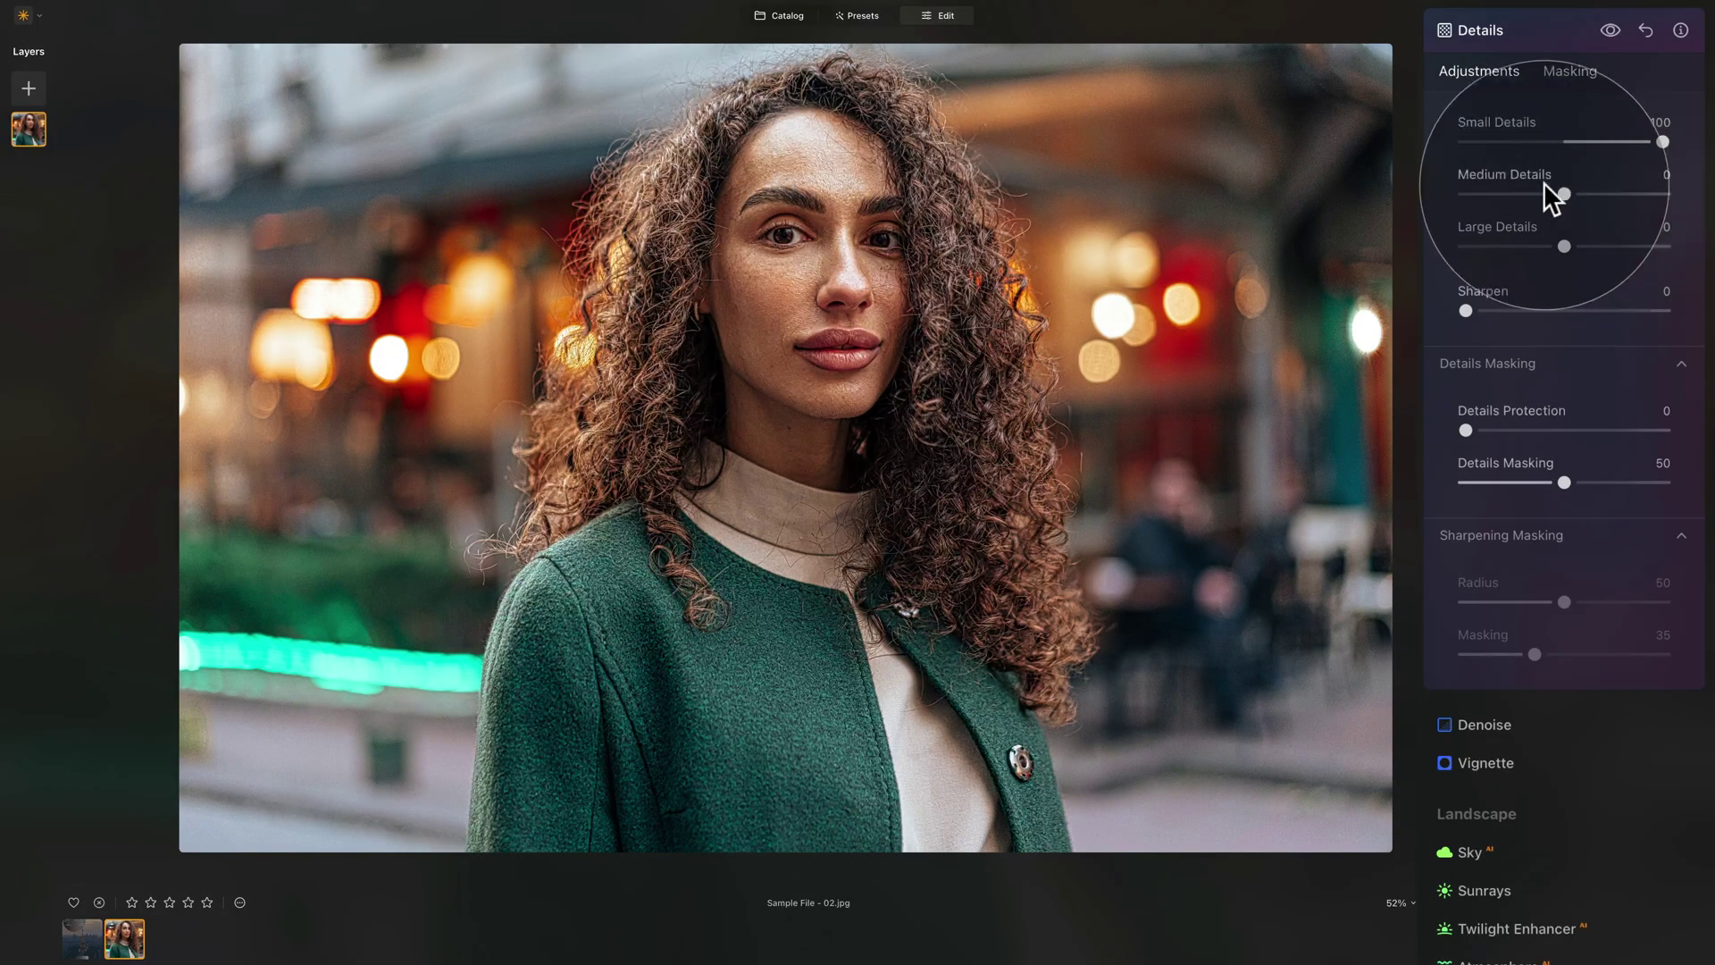
left_click_drag(1564, 194, 1667, 194)
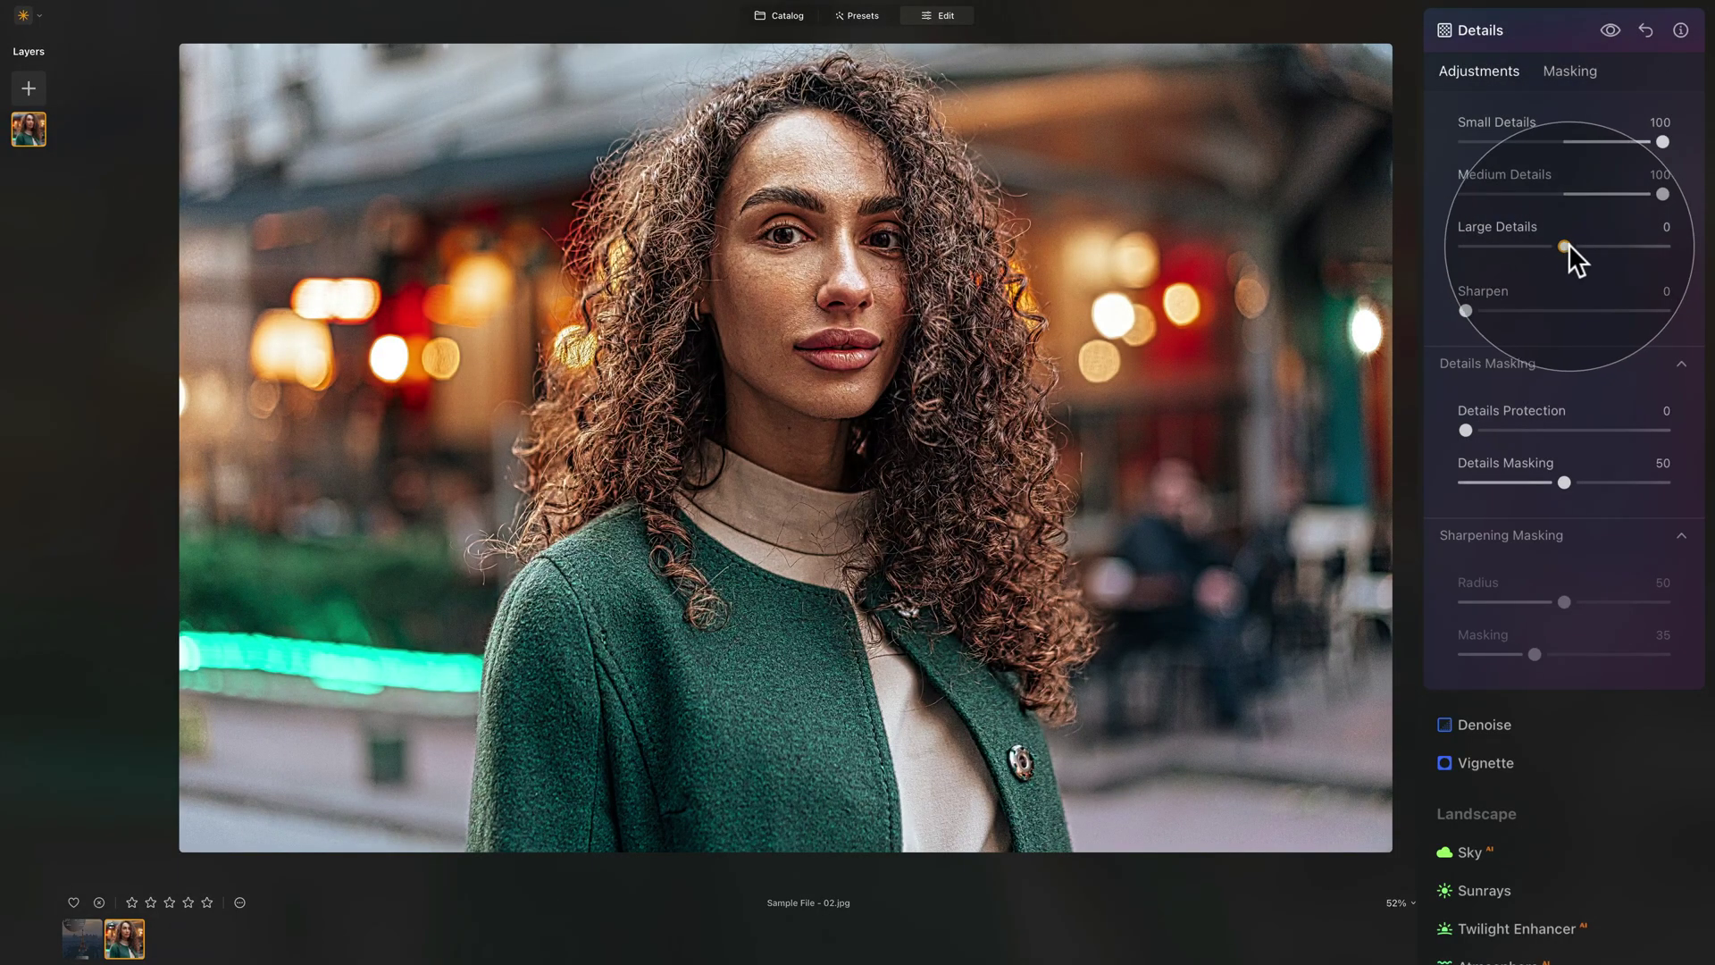
left_click_drag(1564, 245, 1667, 245)
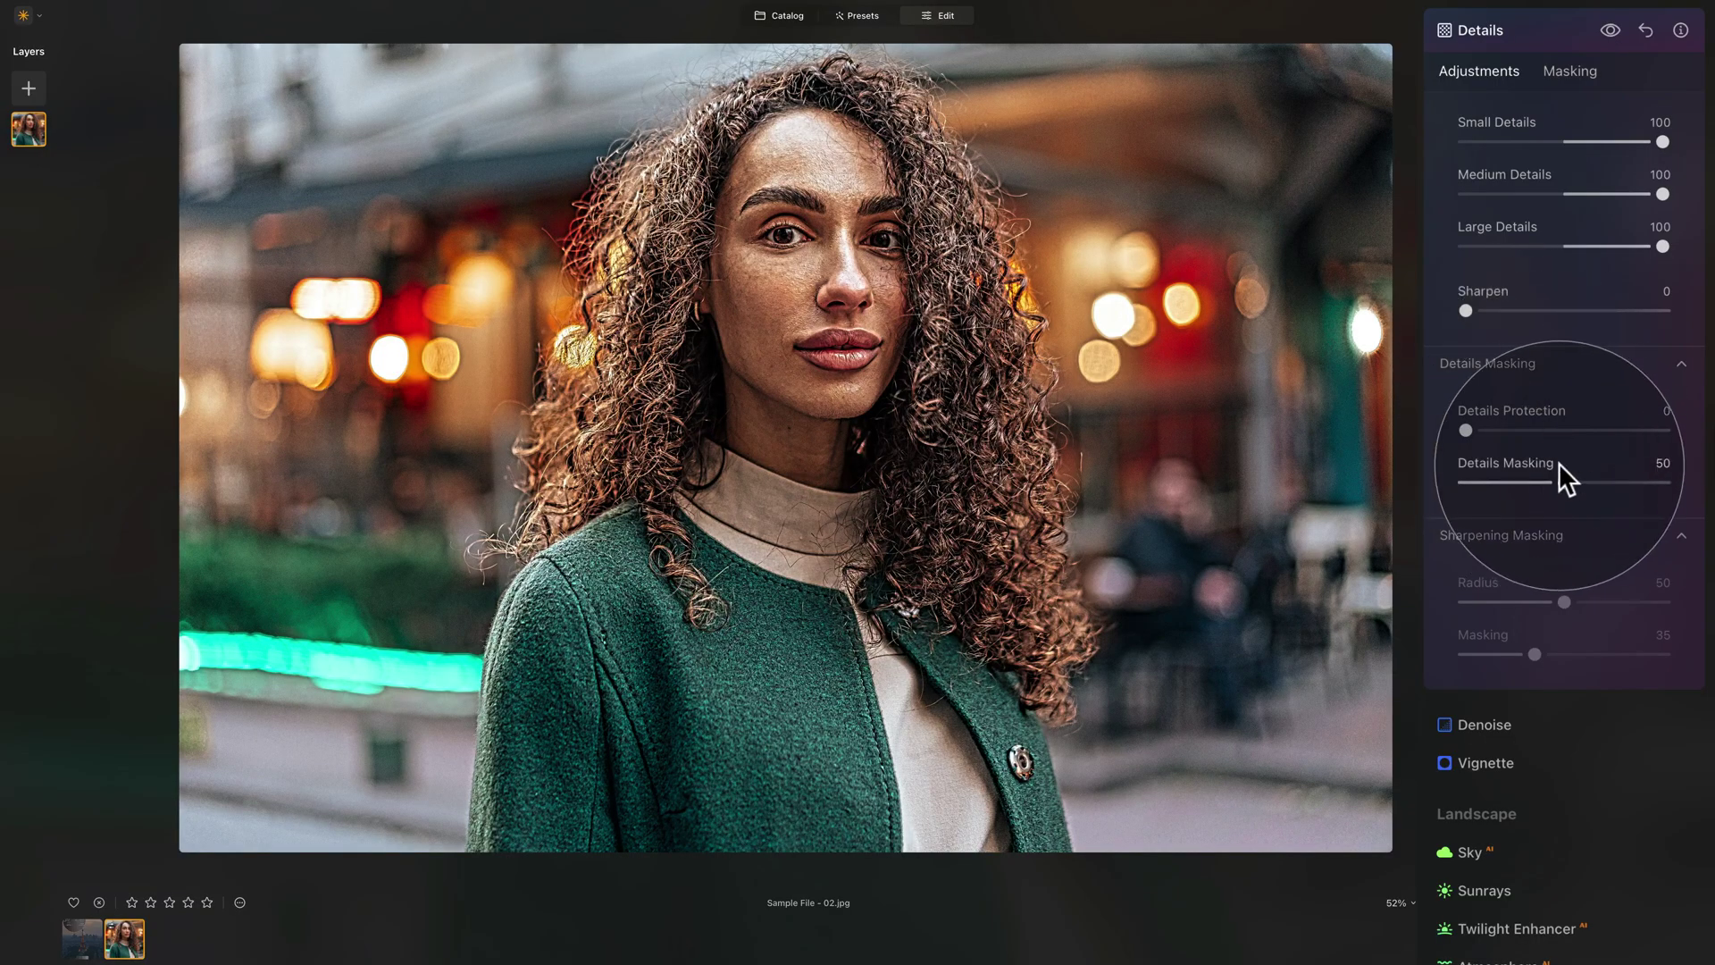
Step: Try Details Masking at 83, 0 and 100, then settle it at about 80
left_click_drag(1563, 479, 1695, 490)
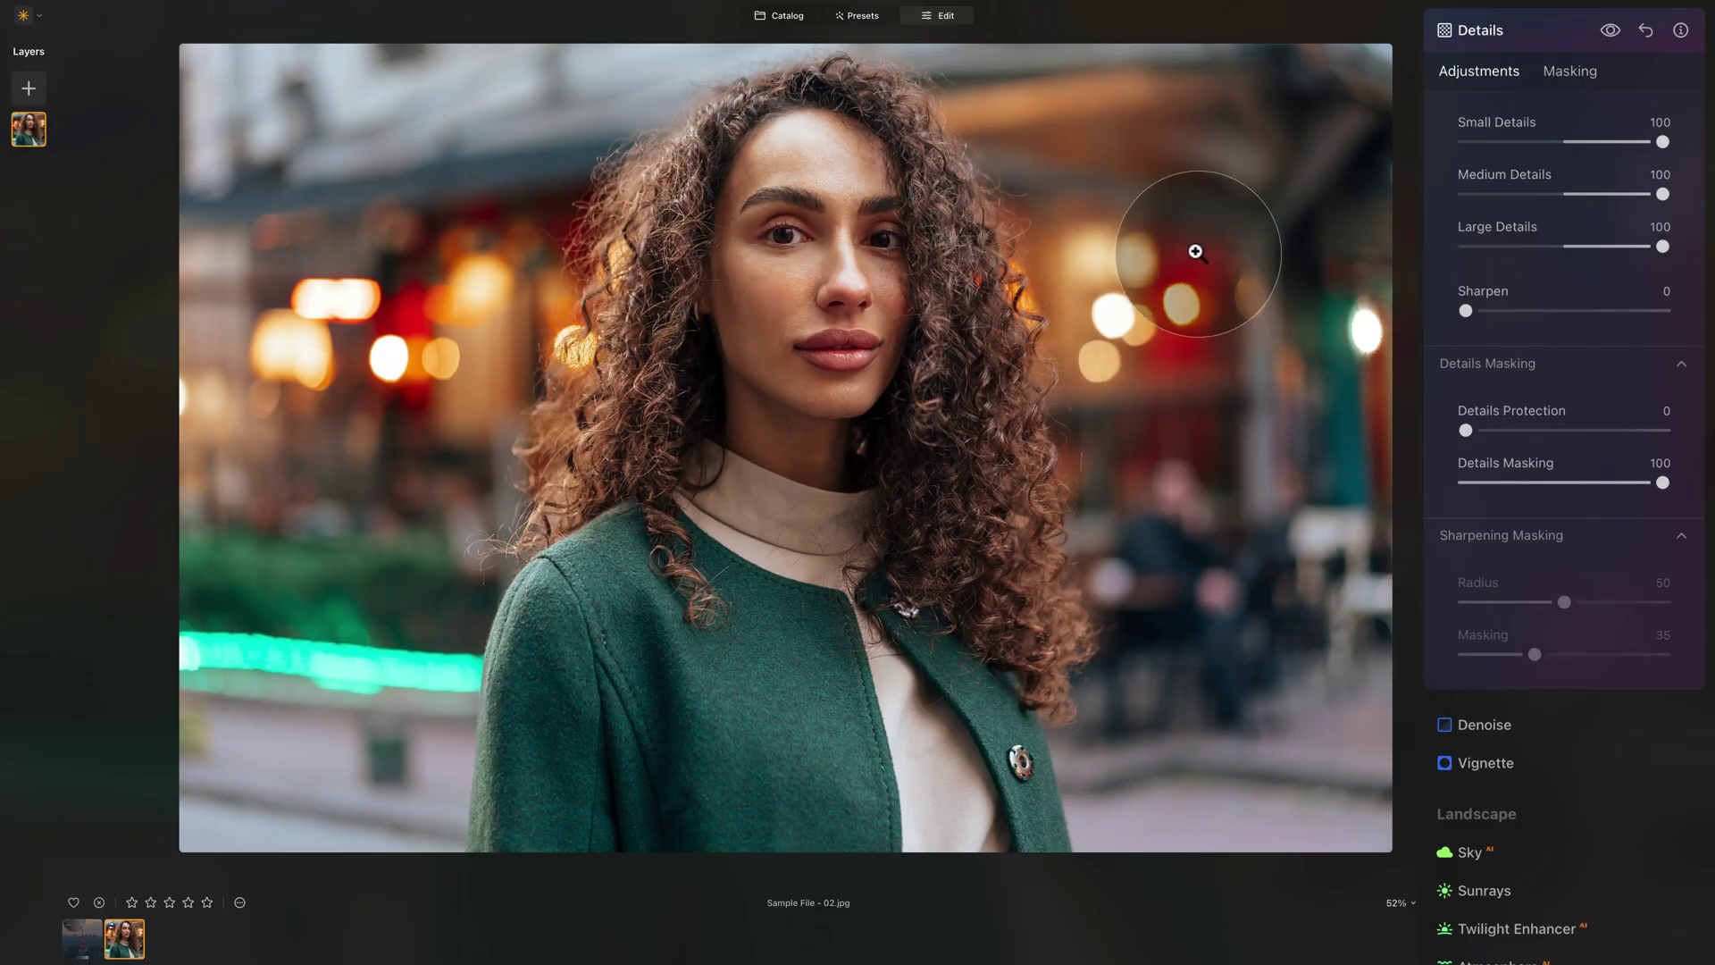
left_click_drag(1660, 484, 1458, 484)
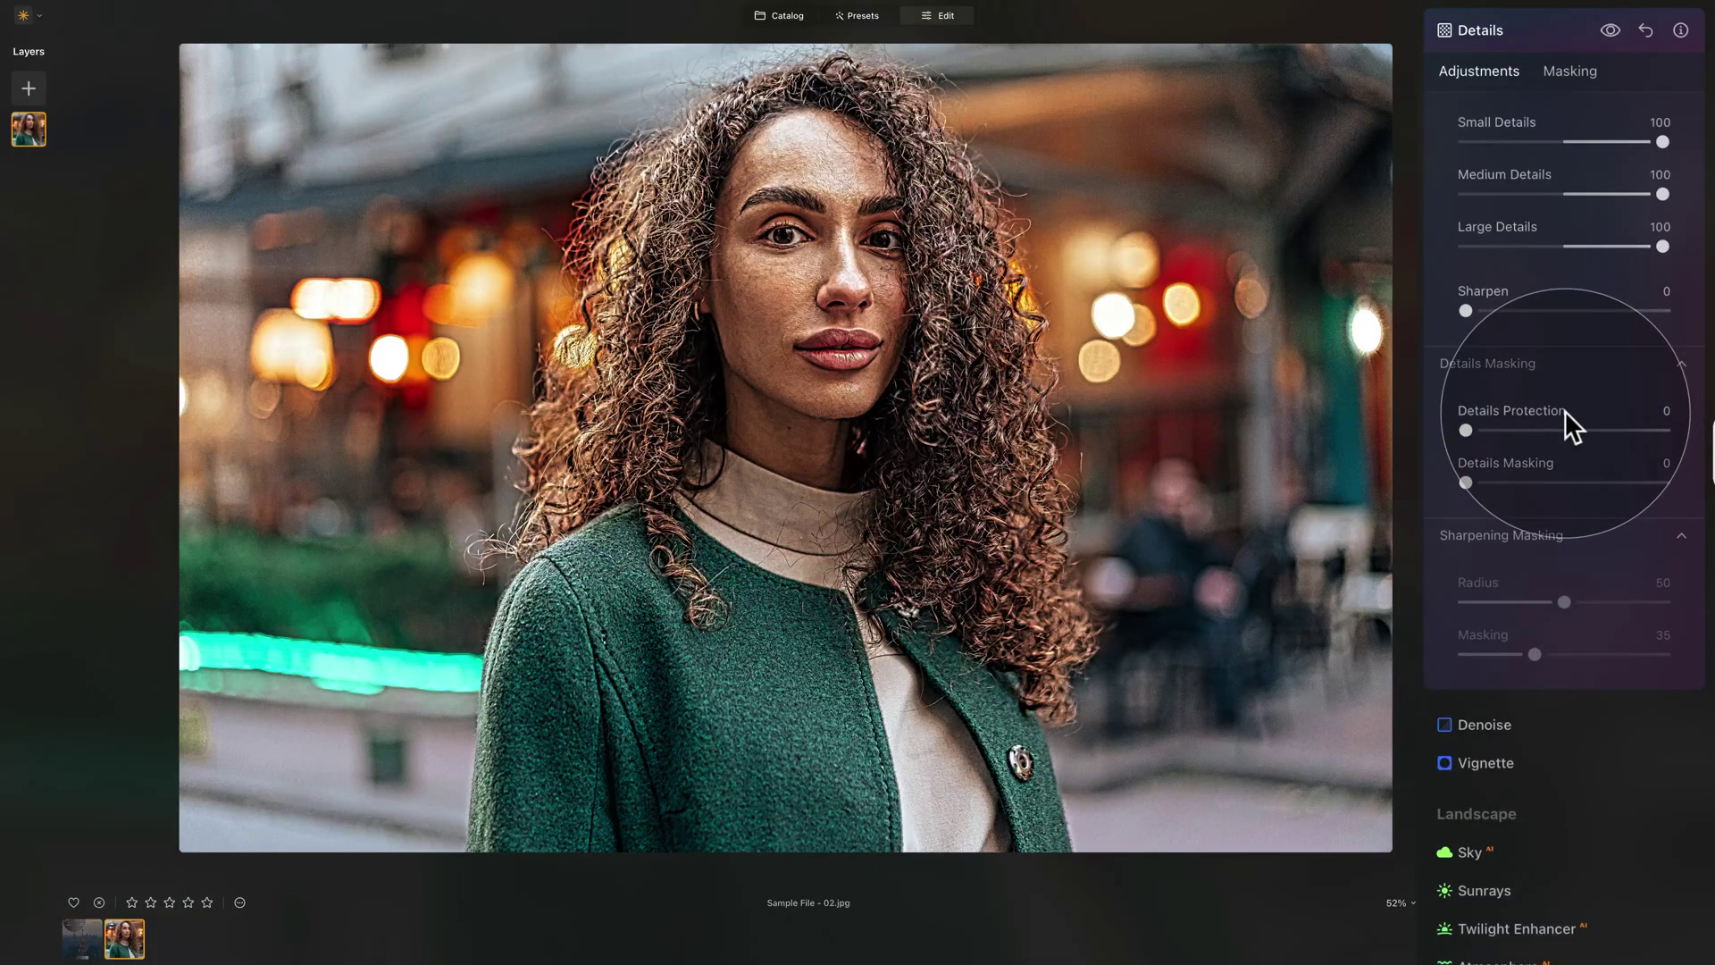
left_click_drag(1507, 482, 1679, 482)
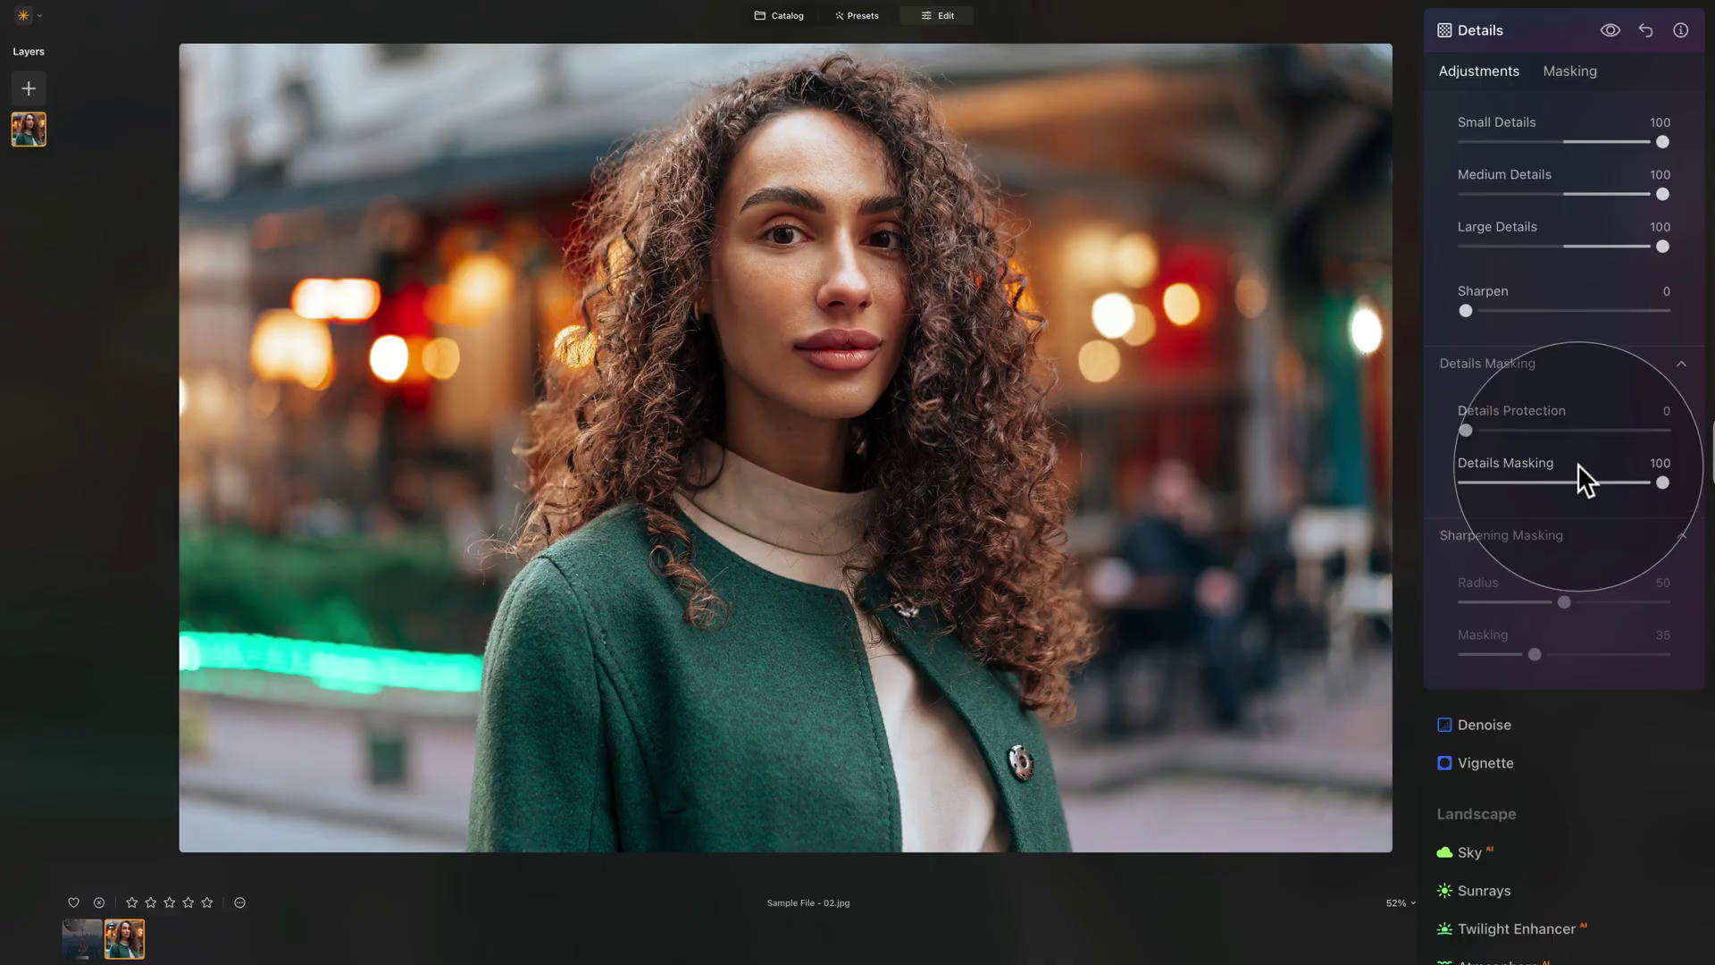
scroll(1576, 464, "down", 1)
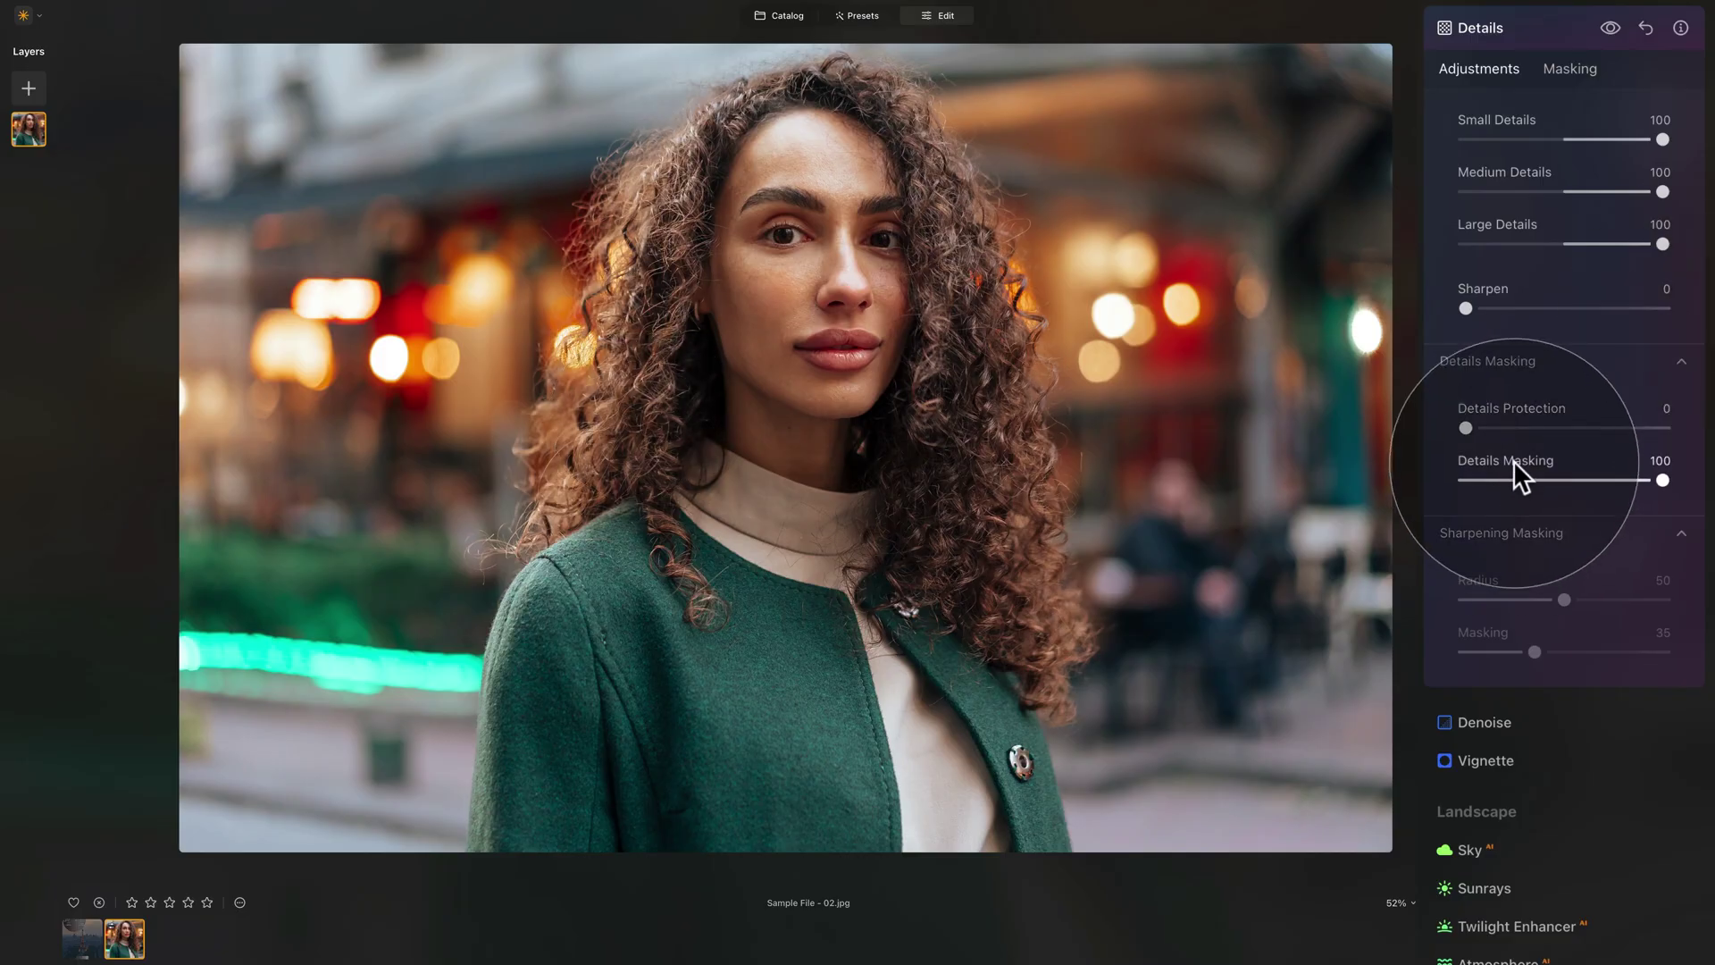
mouse_move(1658, 483)
left_mouse_down()
mouse_move(1613, 481)
mouse_move(1629, 479)
left_mouse_up()
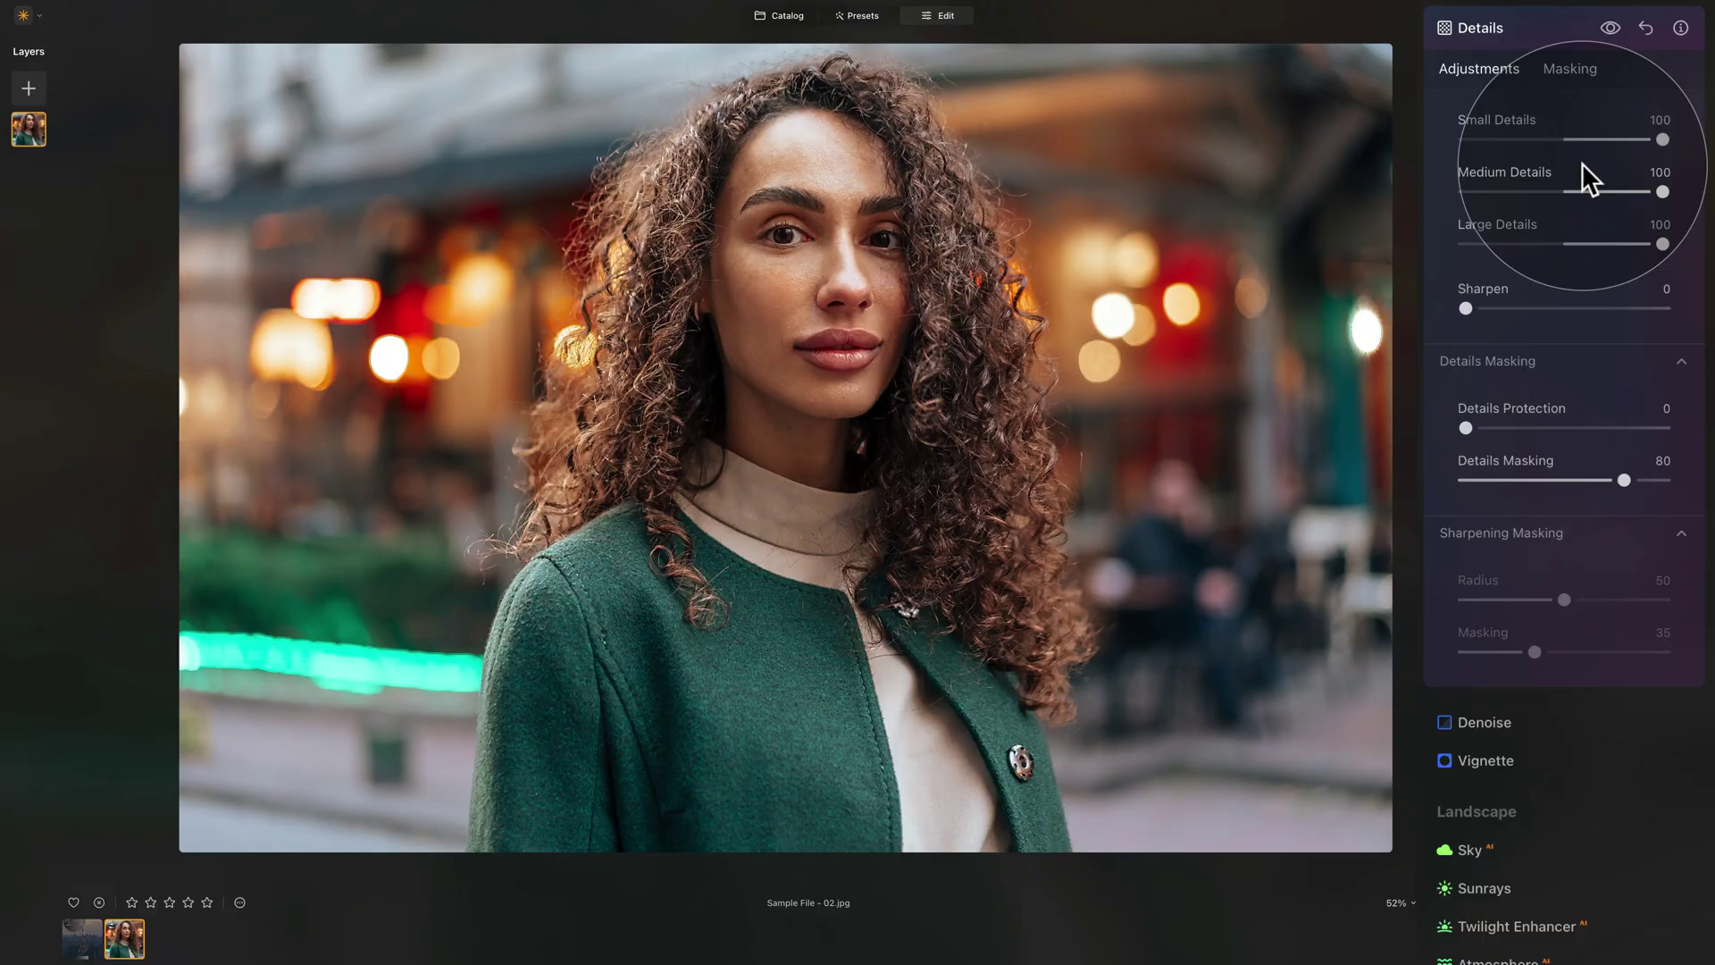
Step: Reset the Details adjustment, set Sharpen to 100 and zoom into the portrait's face
left_click(1645, 28)
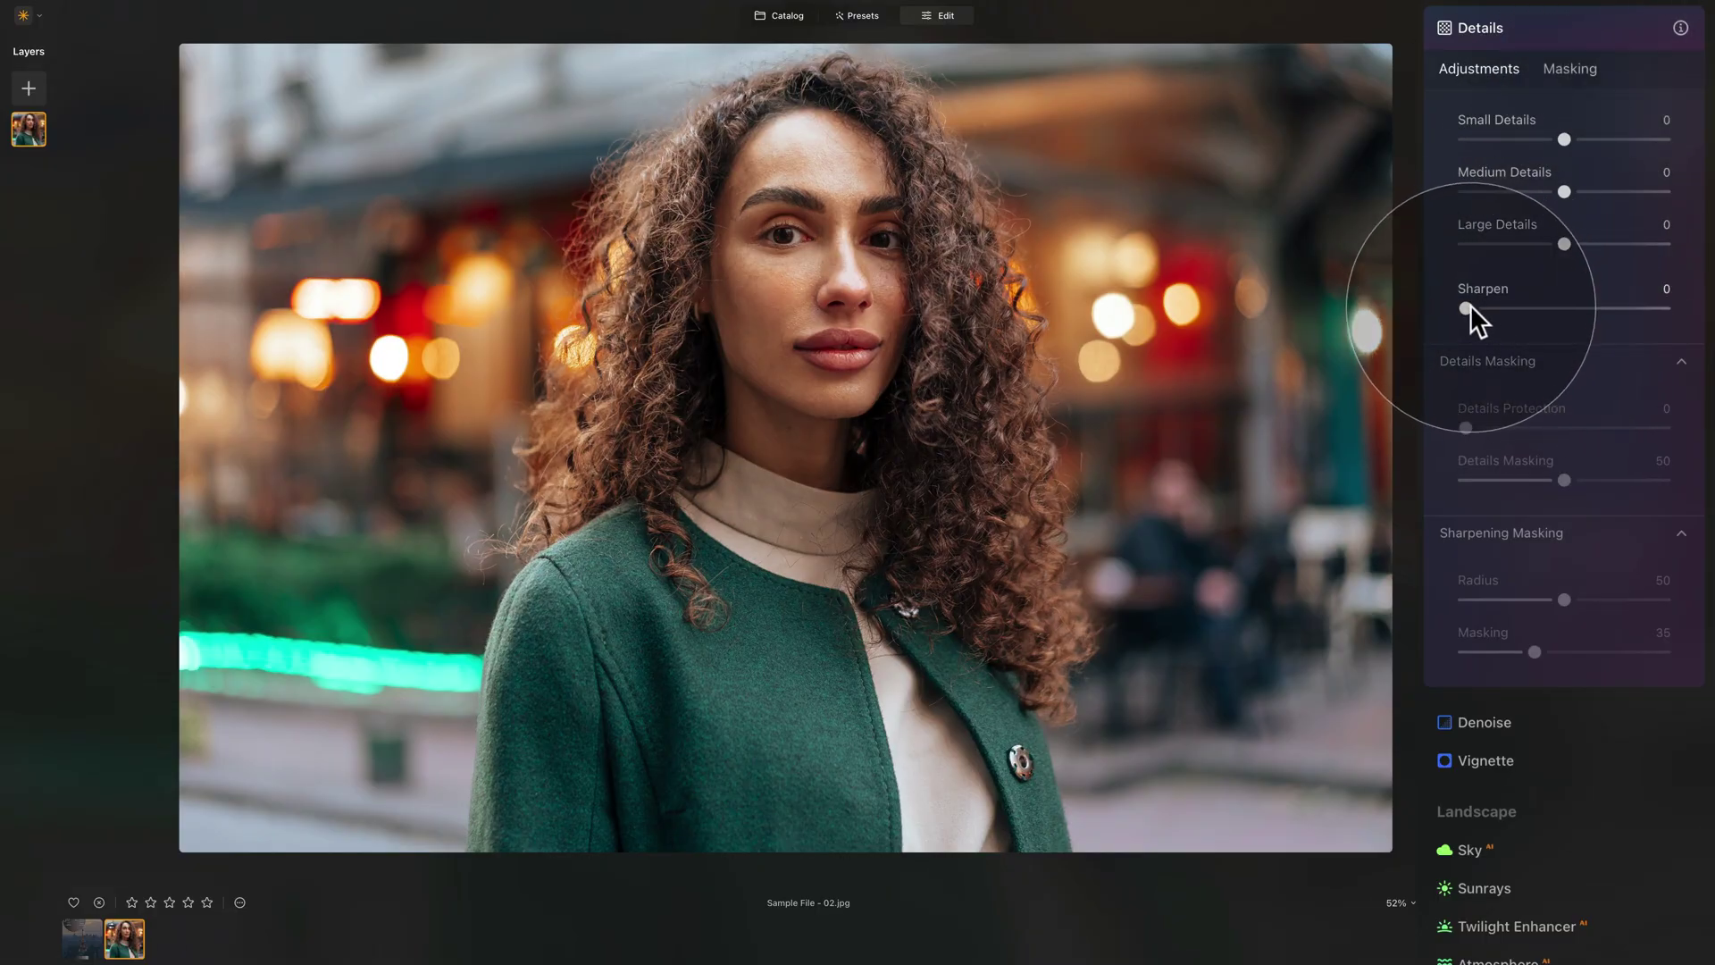
left_click_drag(1466, 308, 1662, 308)
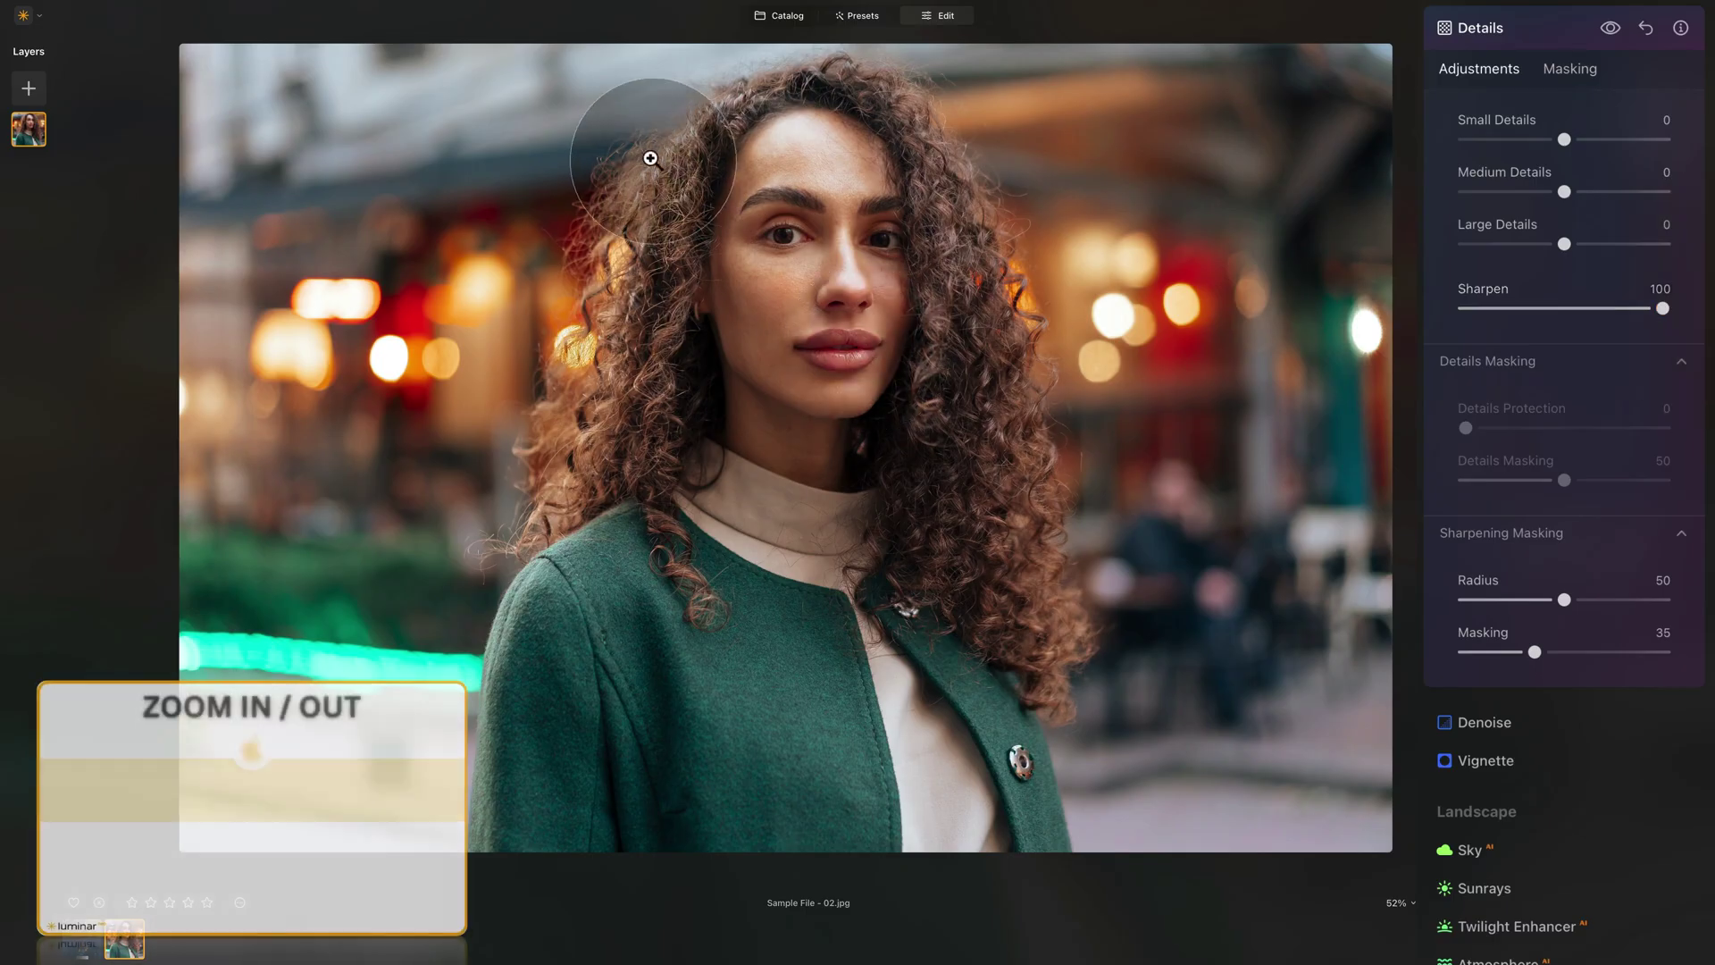
key("super+plus")
key("super+plus")
key("super+plus")
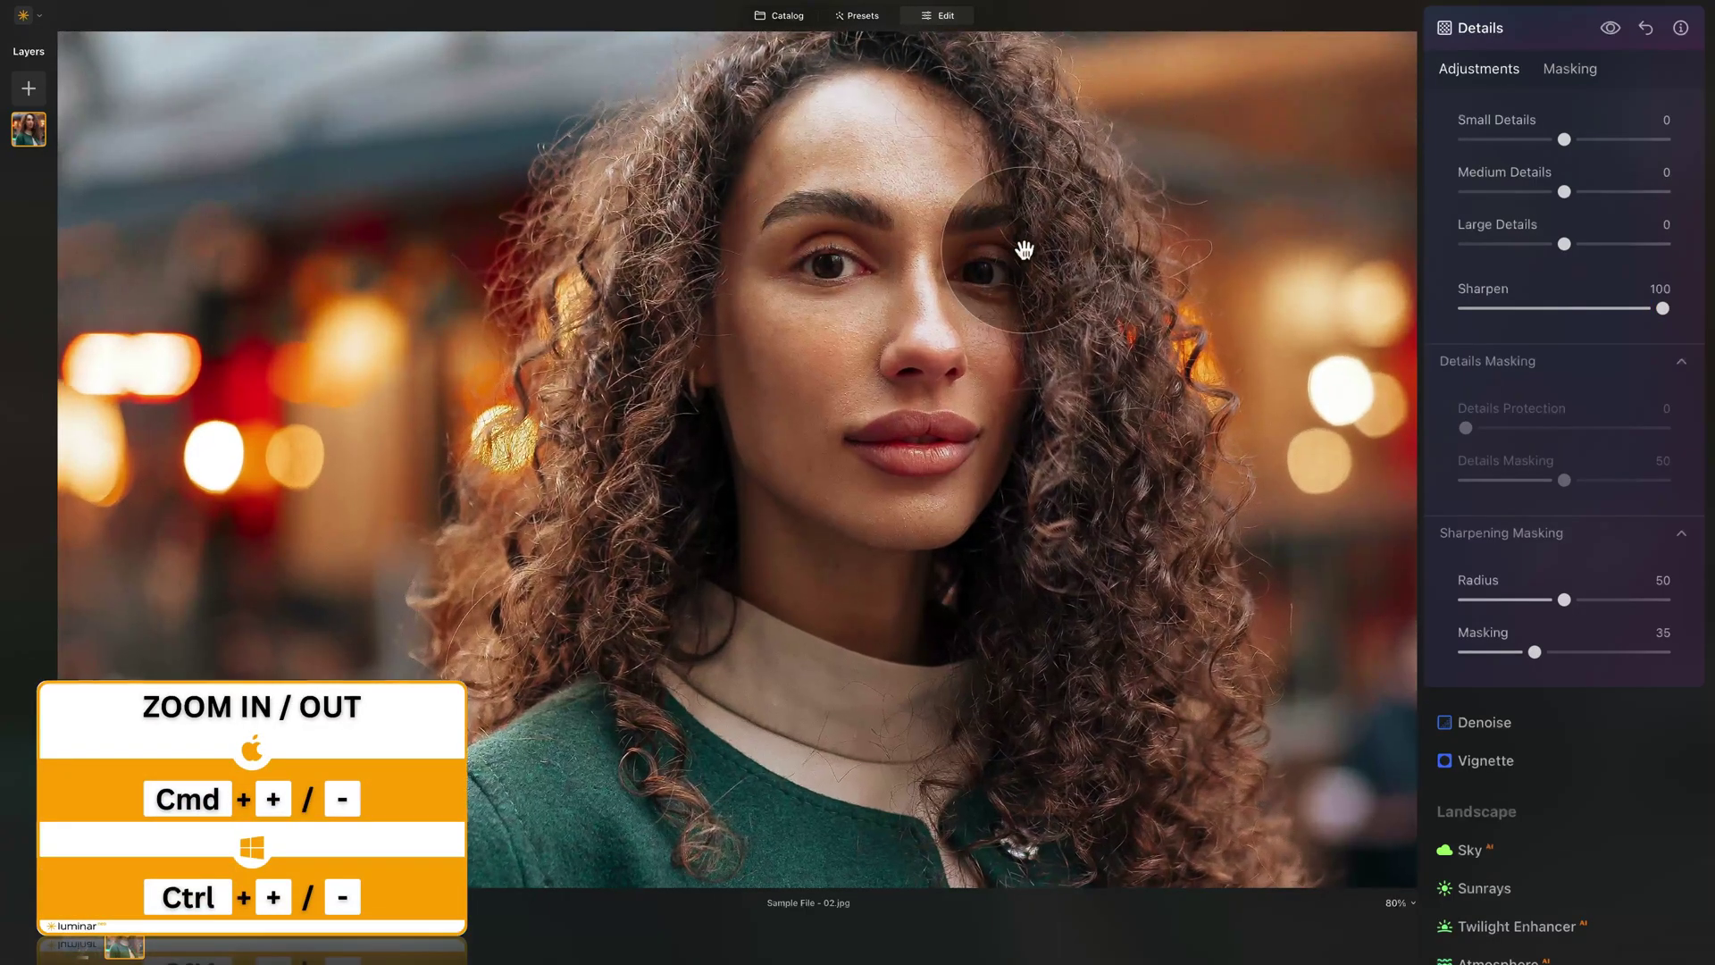
key("super+plus")
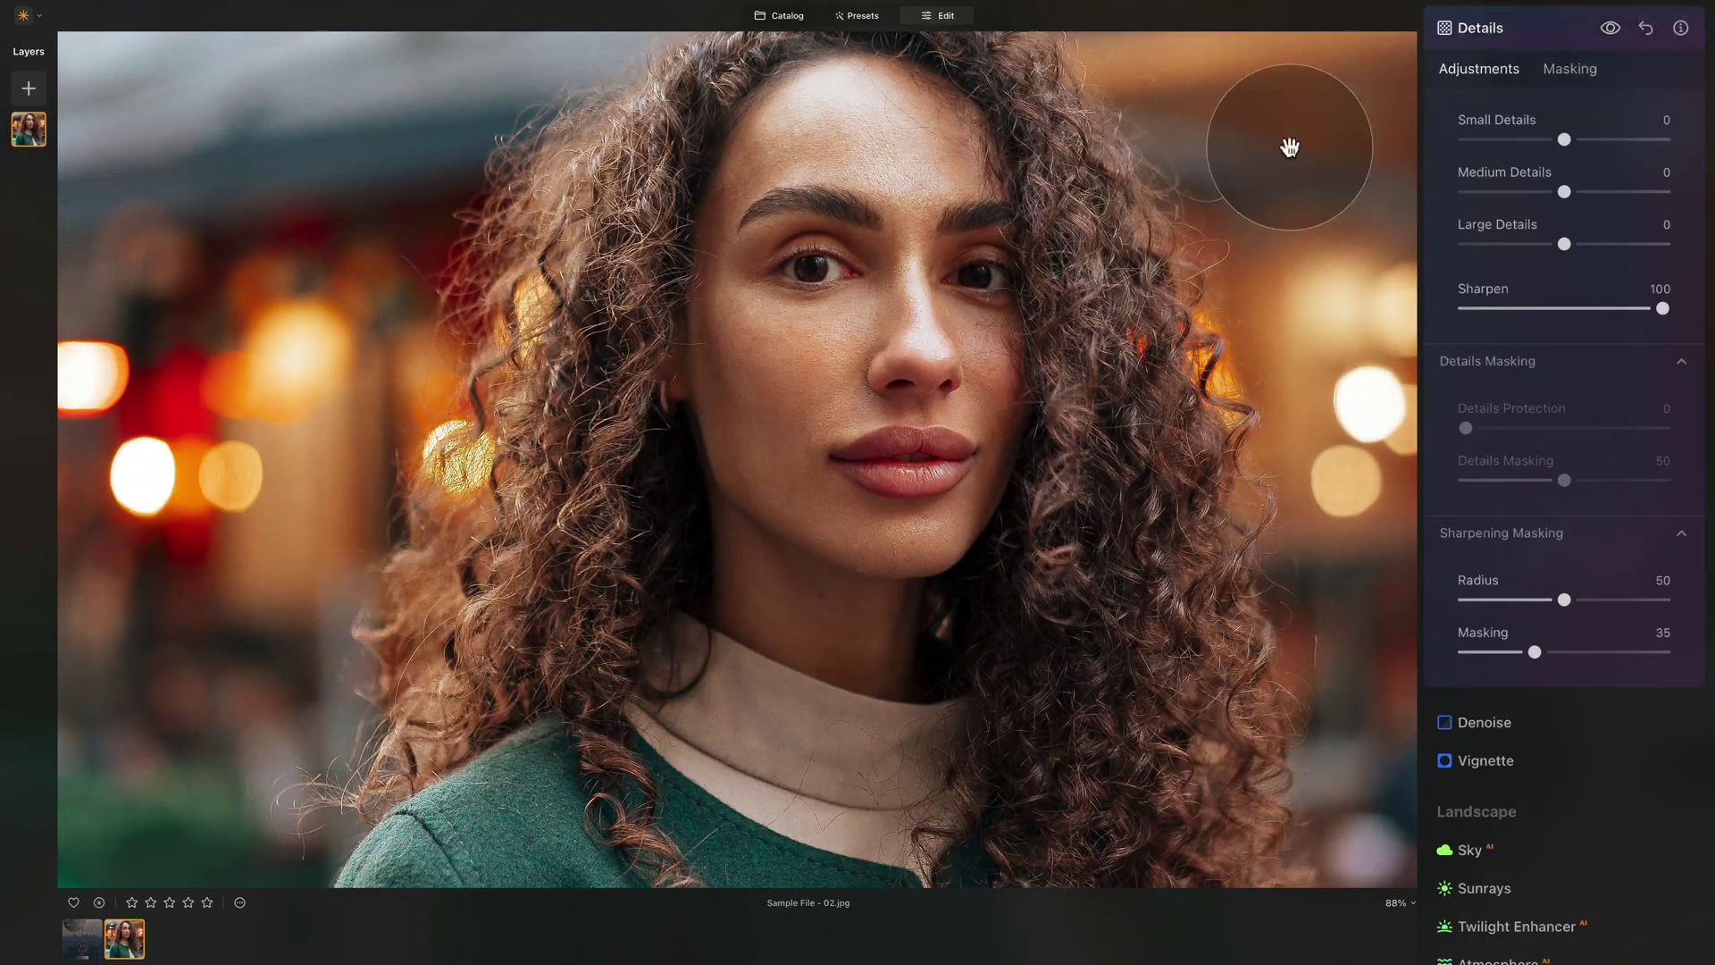
left_click_drag(860, 330, 970, 599)
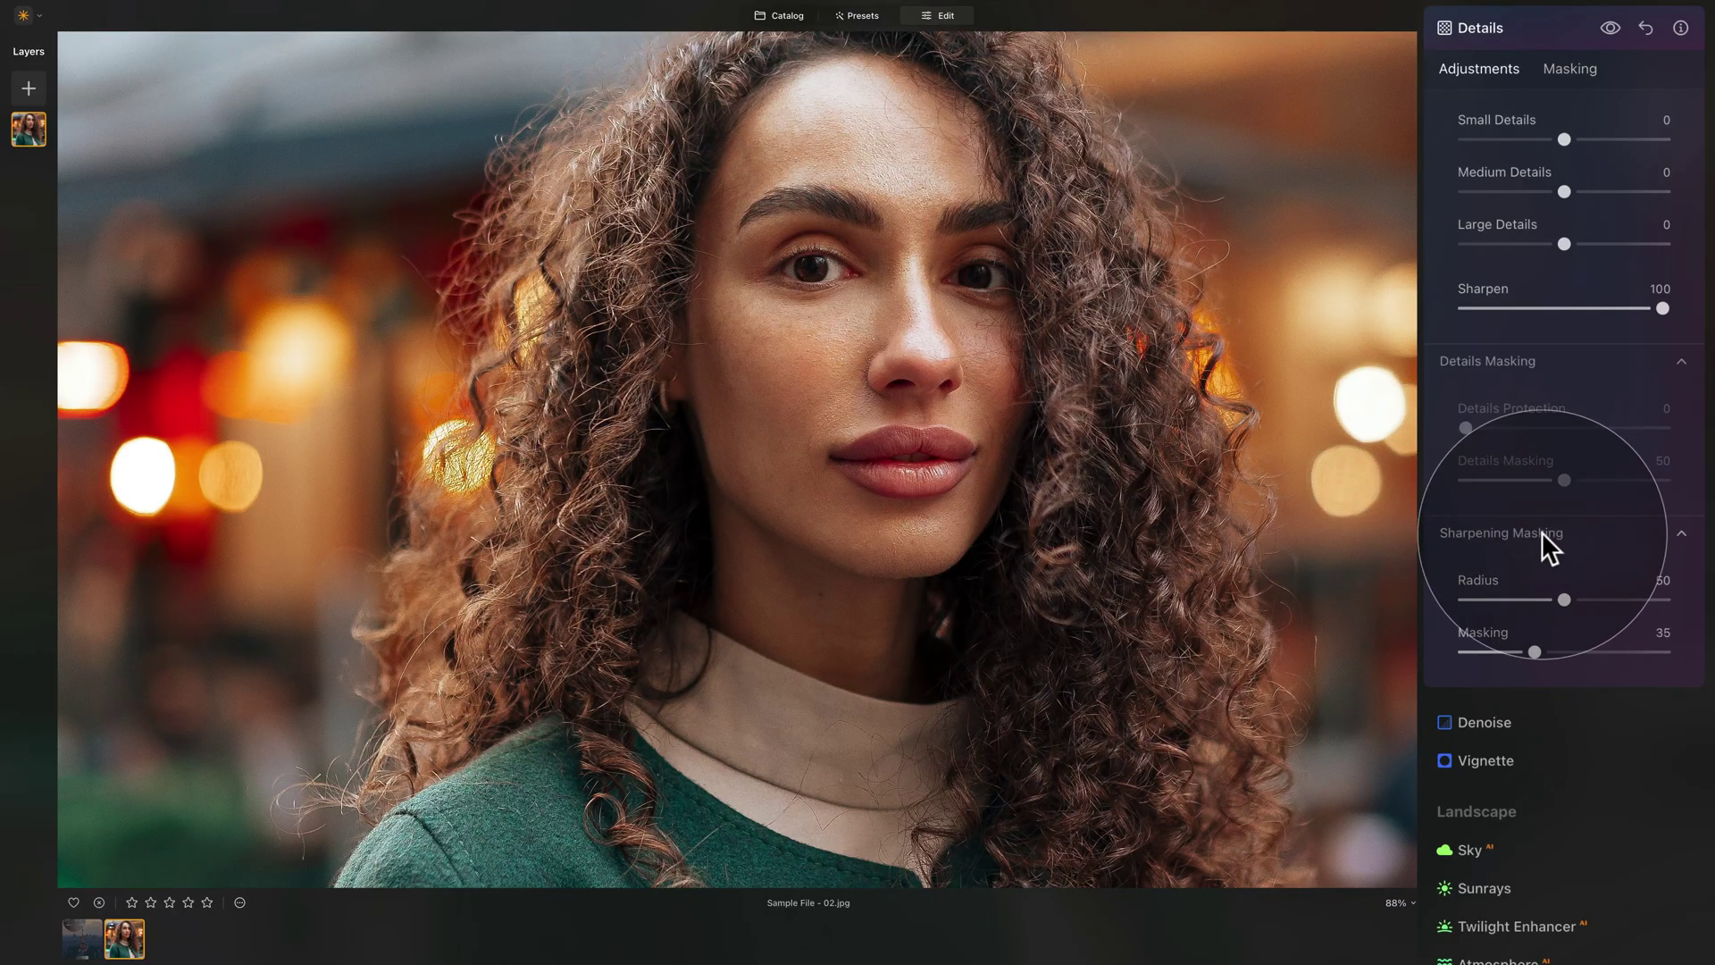
Step: Test sharpening Masking at 100 and Sharpen at 69, then settle on Sharpen 100, Masking 35
left_click_drag(1533, 652, 1689, 659)
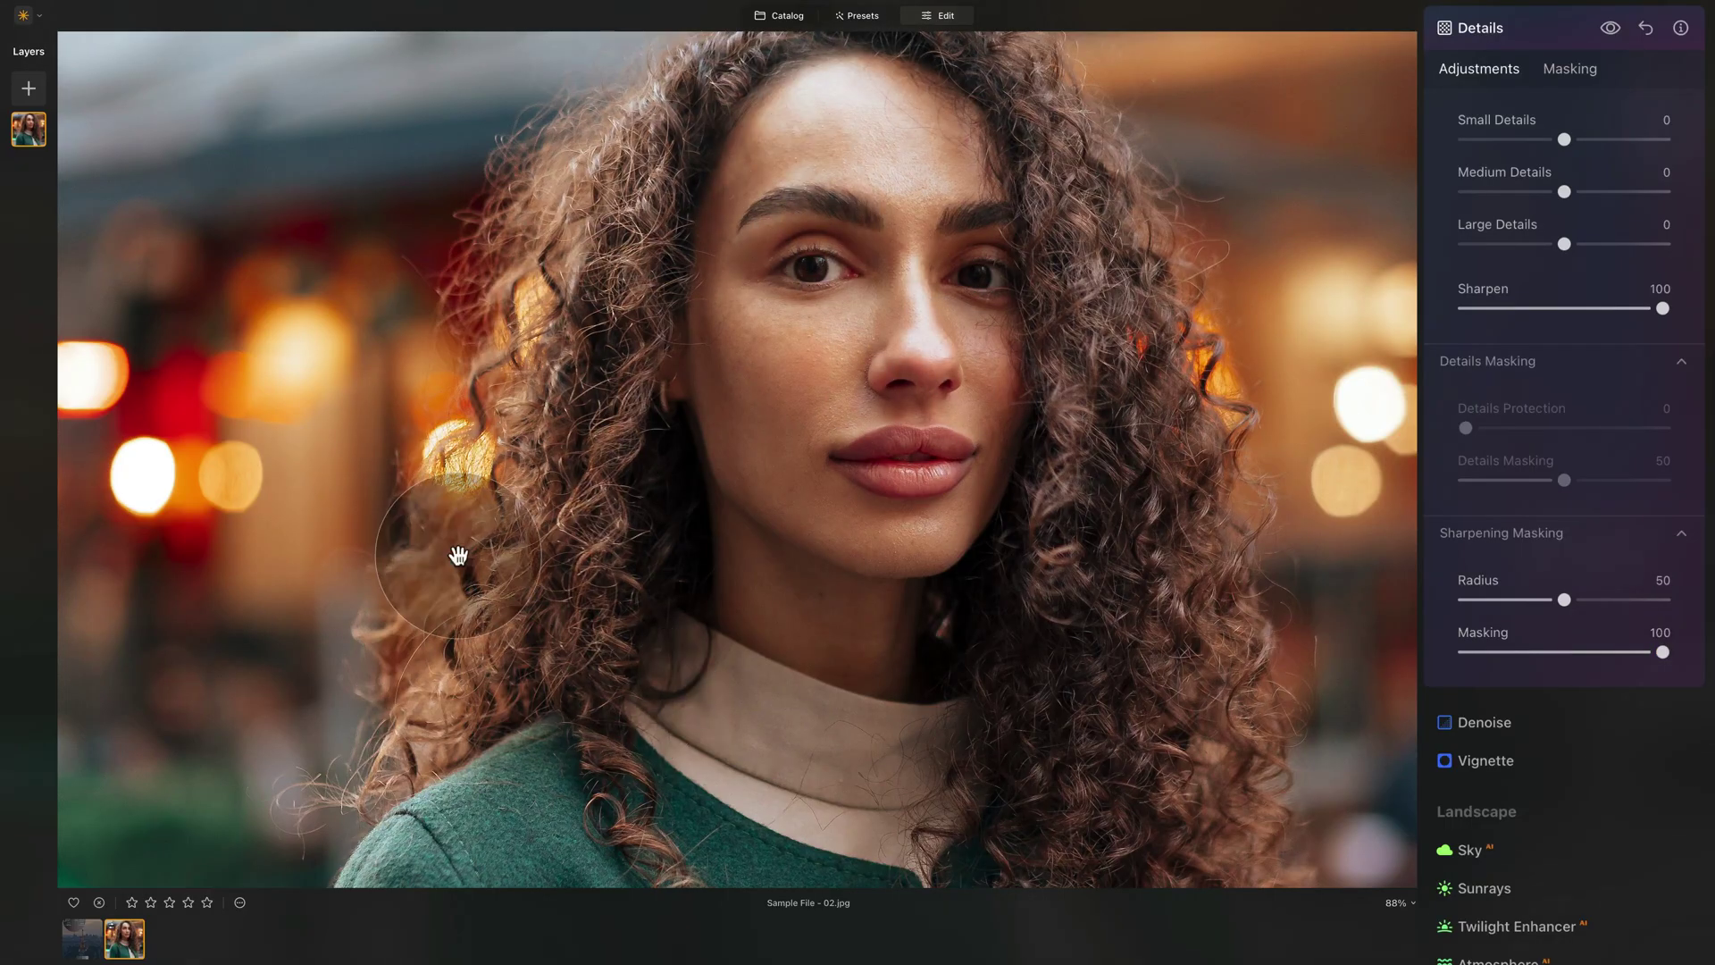
left_click_drag(702, 665, 674, 724)
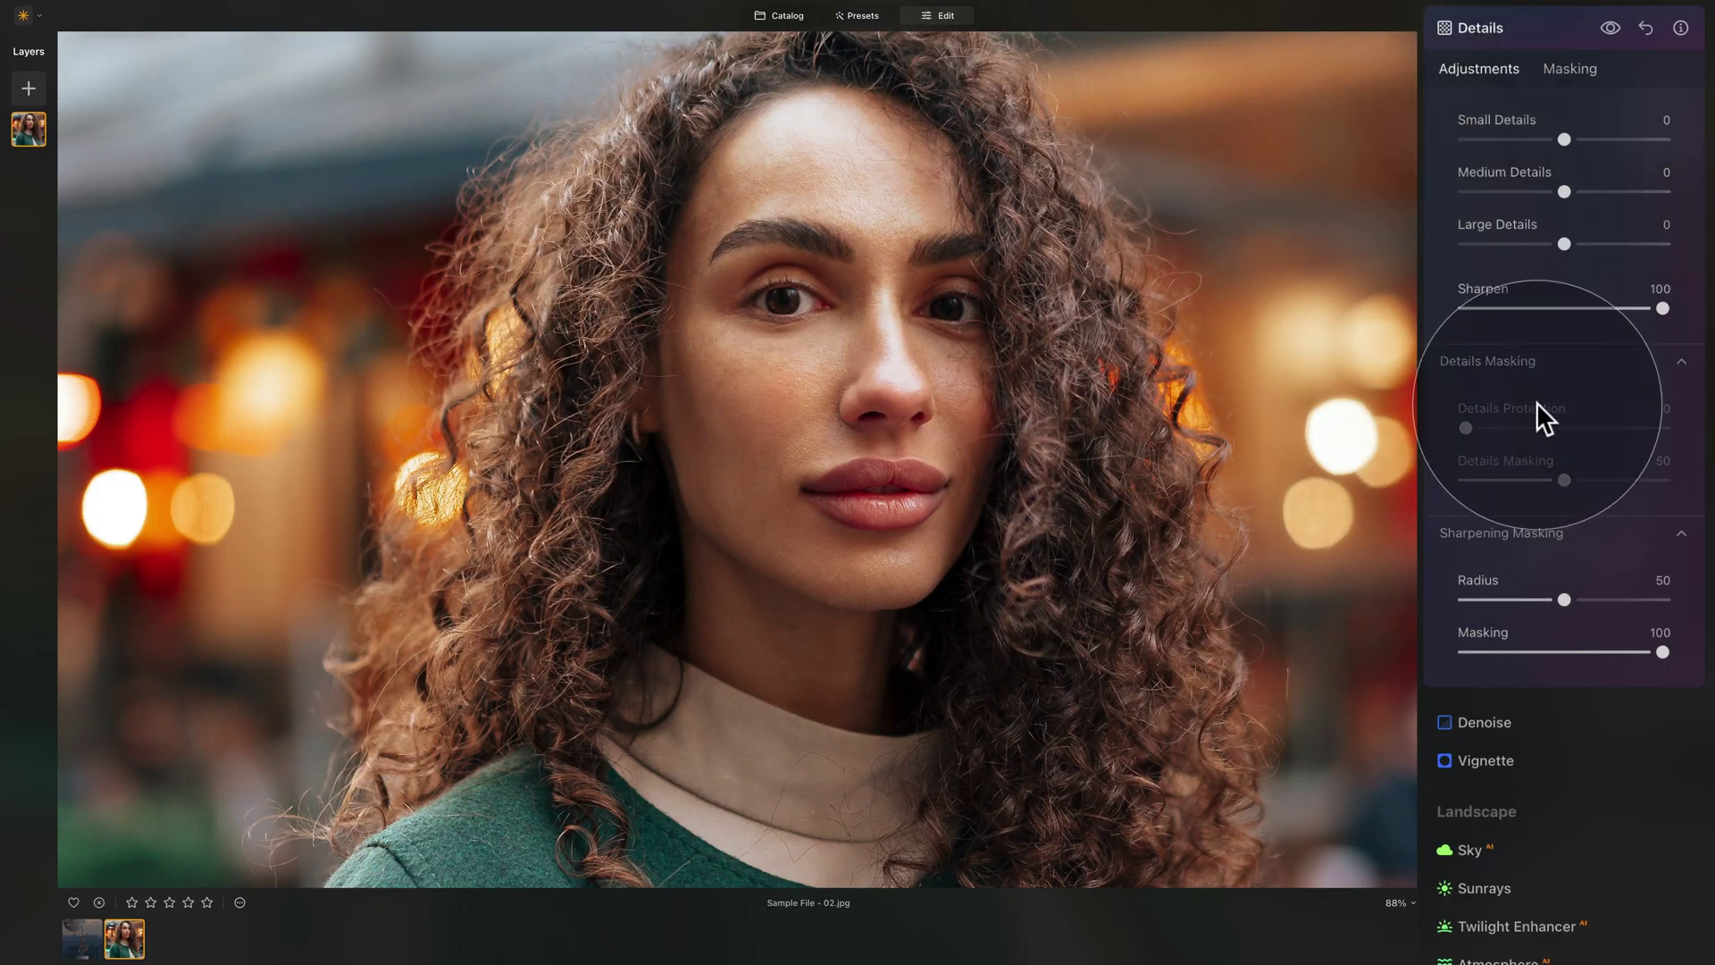
left_click(1606, 309)
left_click(1667, 309)
left_click_drag(1477, 636, 1535, 652)
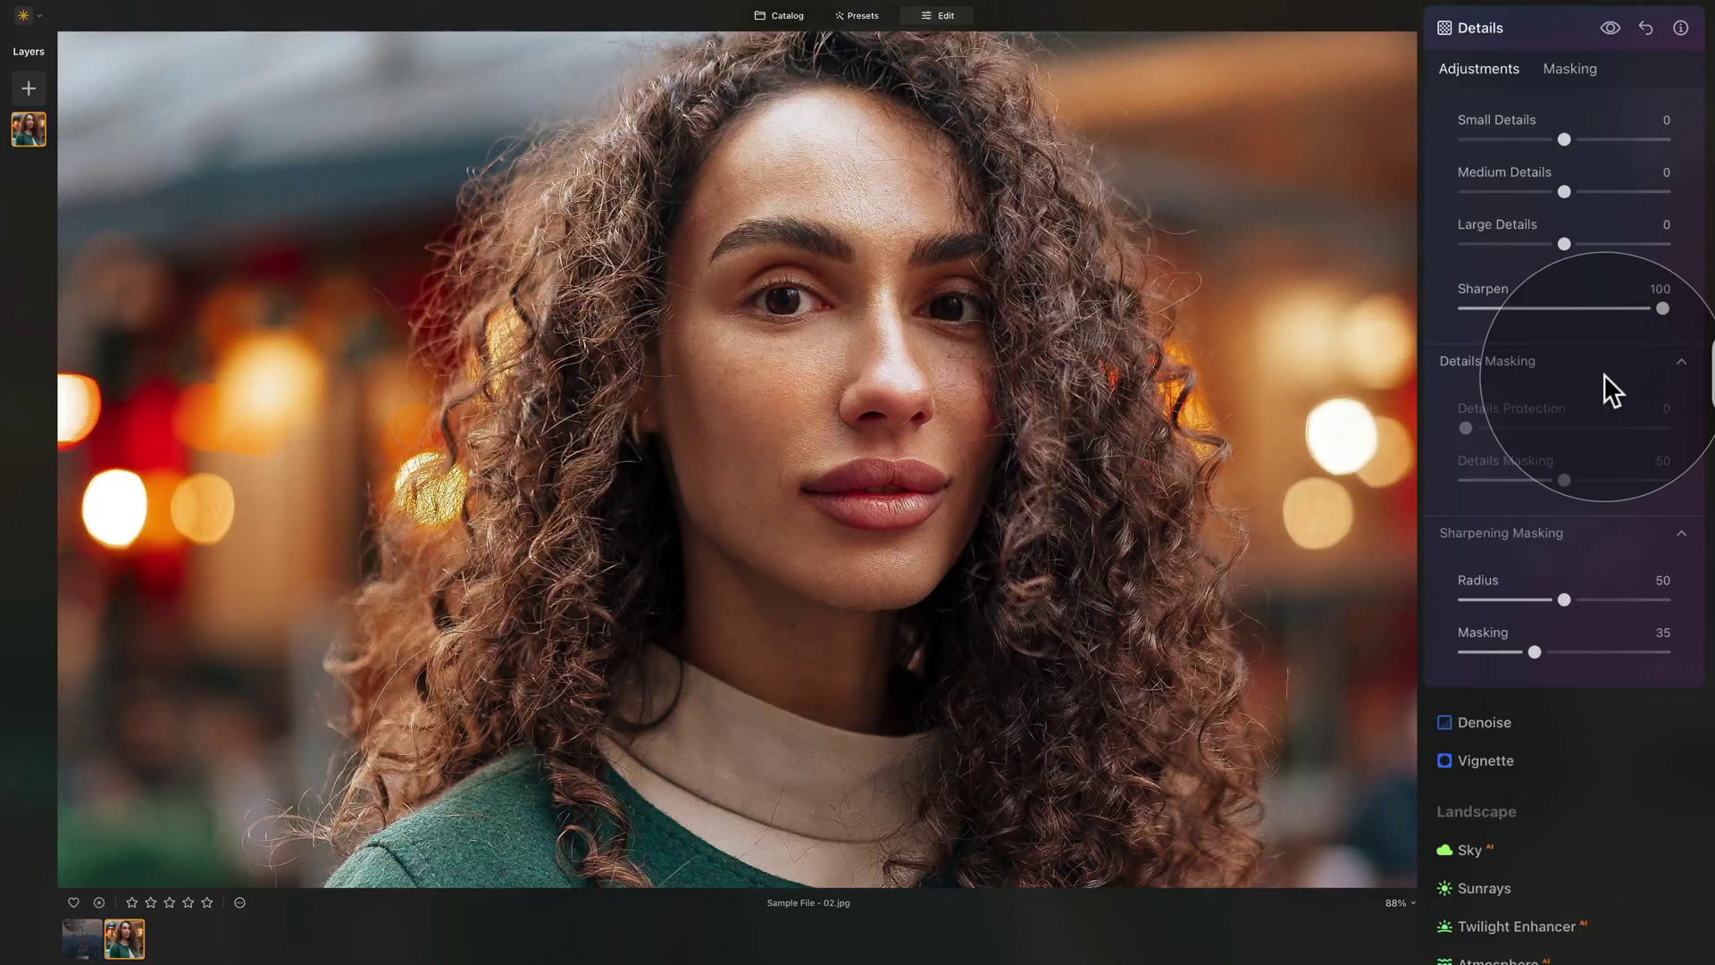
Step: Set Small, Medium and Large Details to 33, 29 and 36
left_click(1596, 188)
left_click(1597, 139)
left_click(1600, 244)
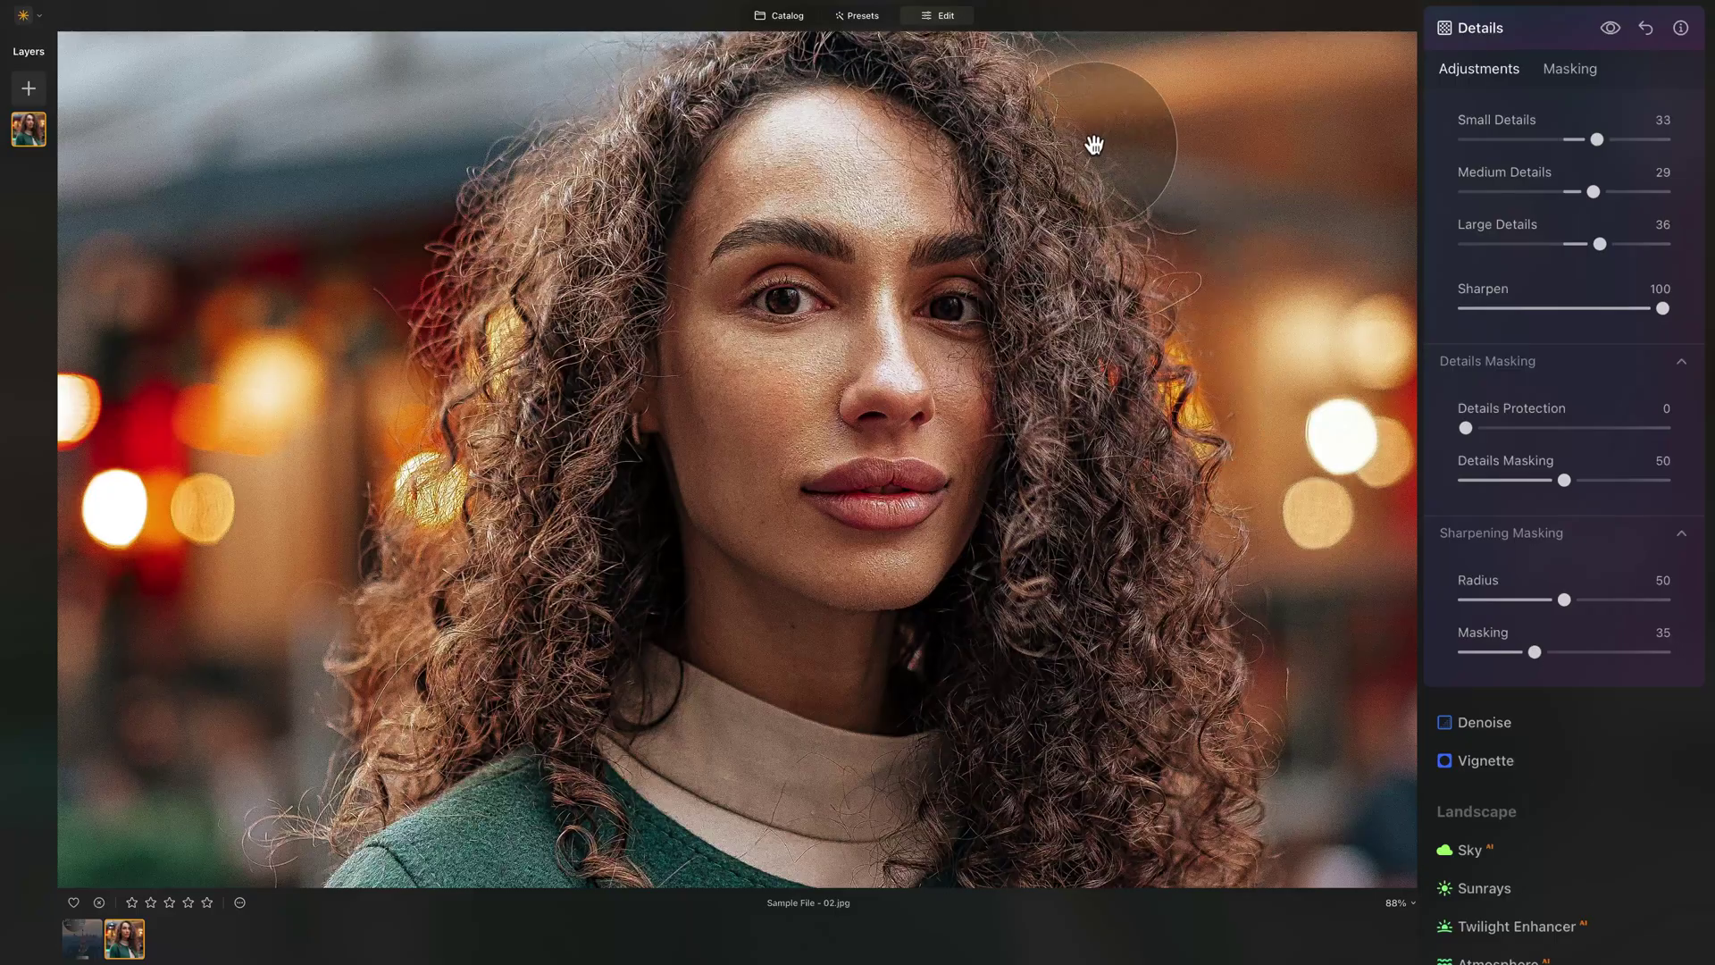
left_click_drag(933, 166, 1041, 187)
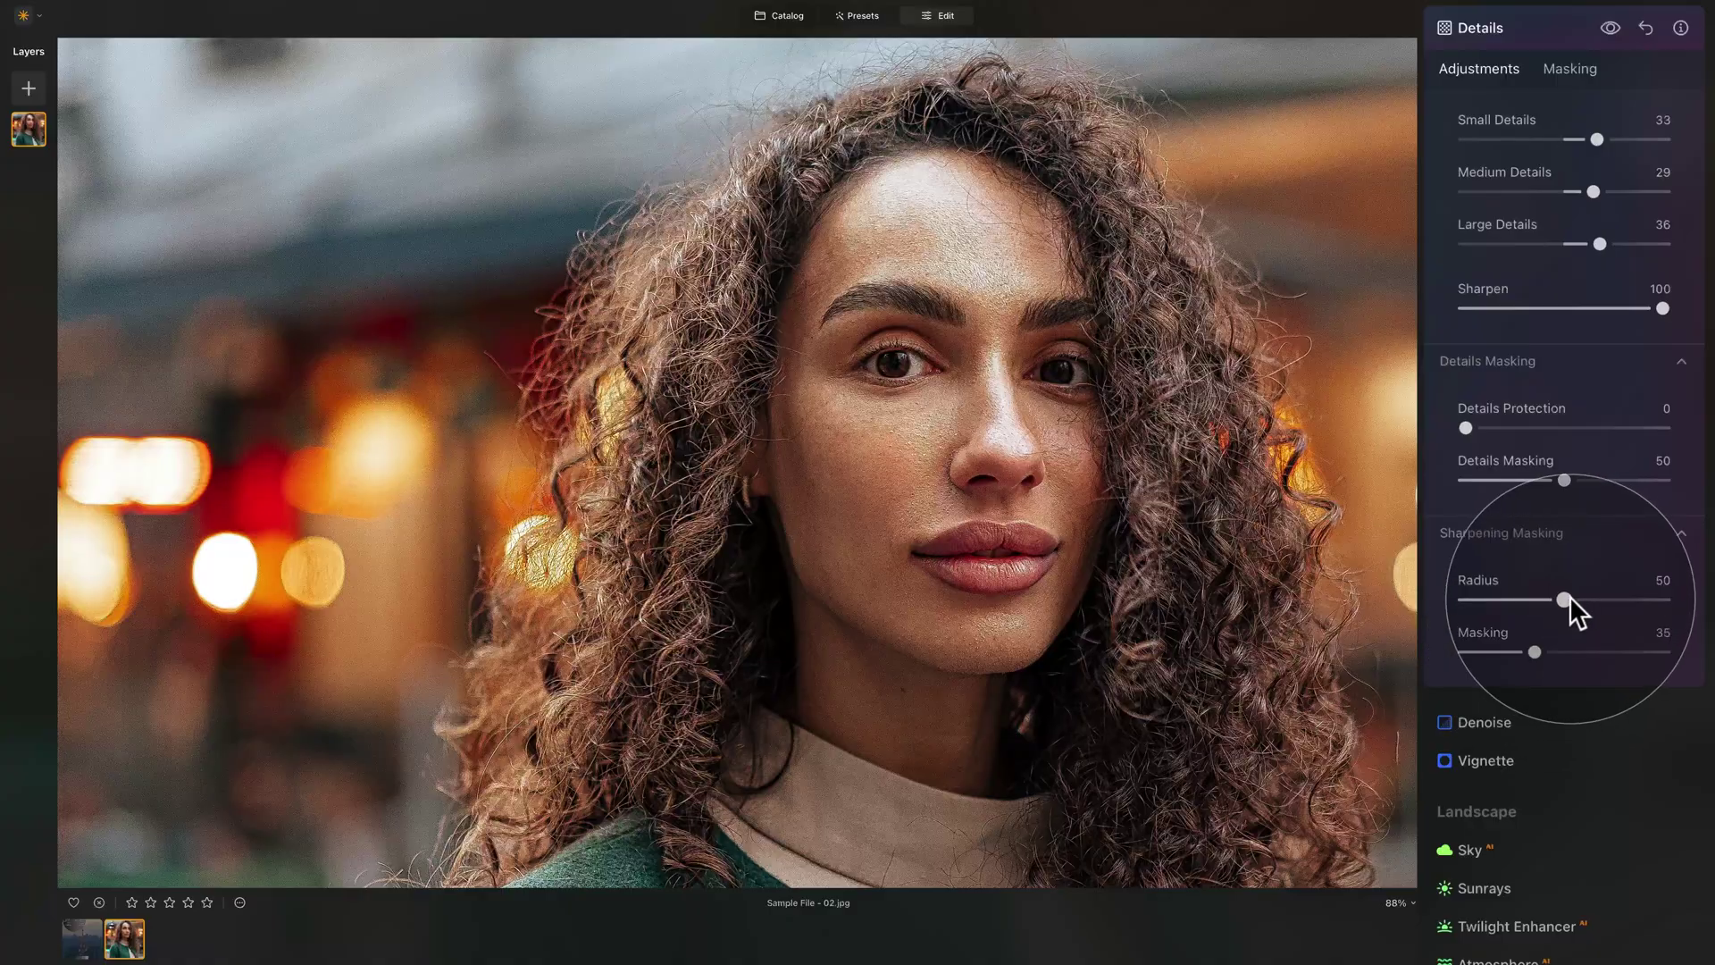
Step: Try sharpening Radius at 0 and 100, then reset it to the default 50
left_click_drag(1564, 602, 1440, 614)
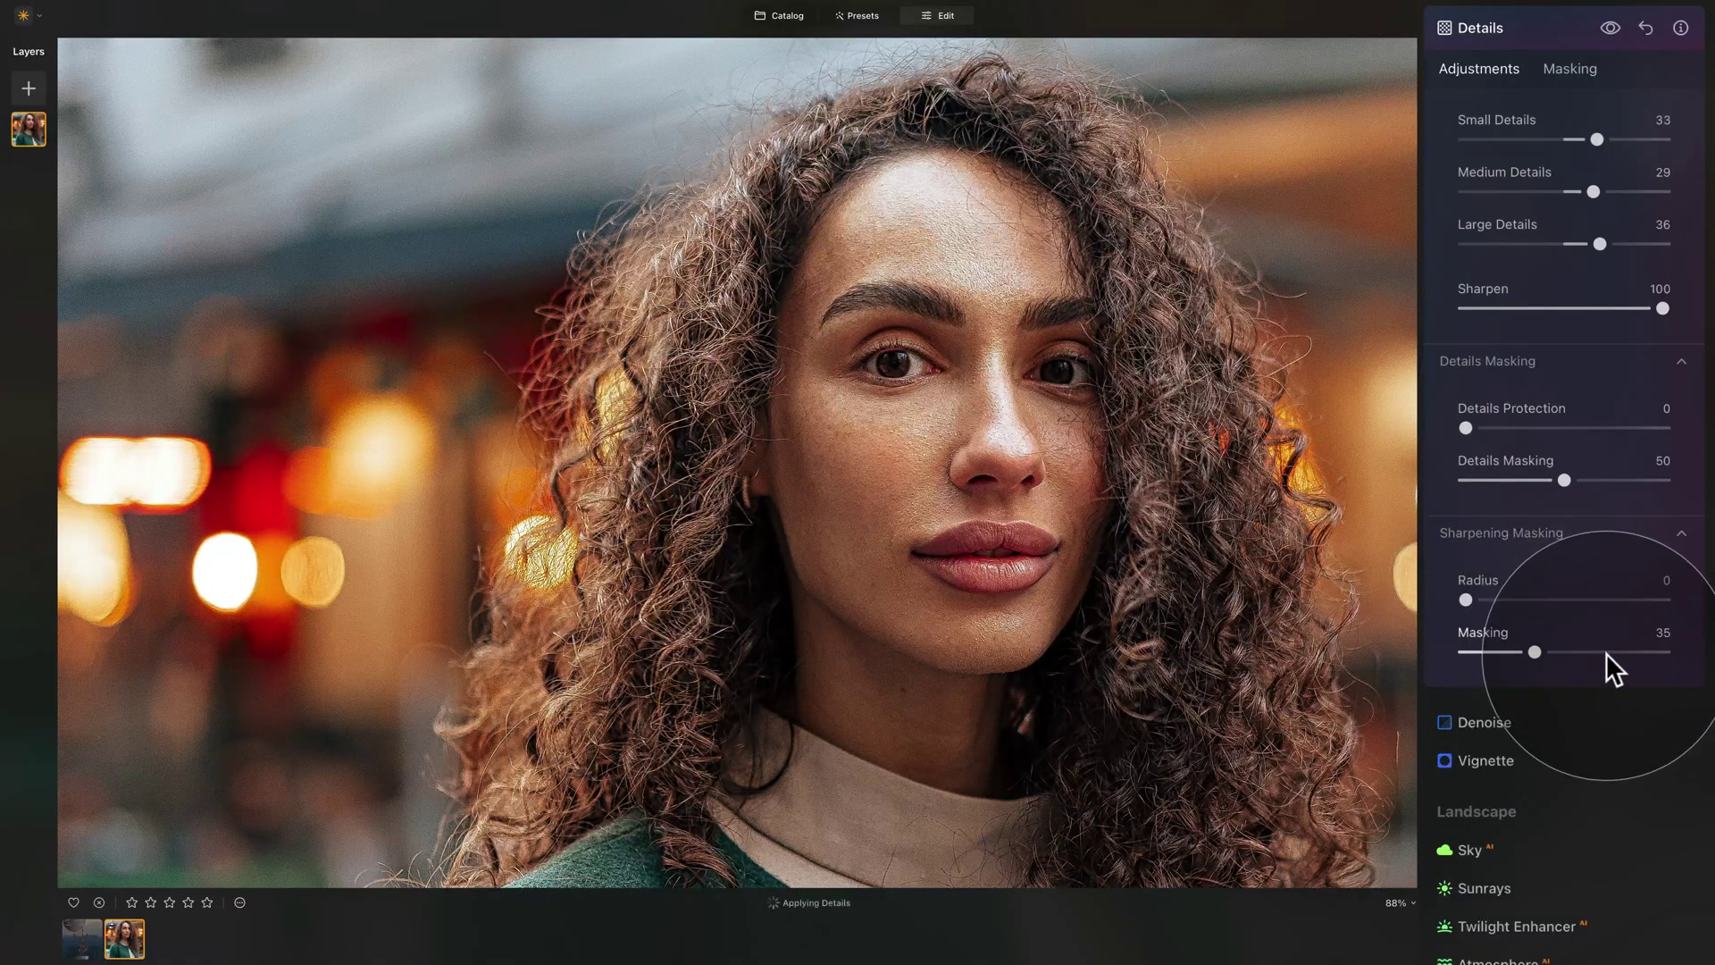
left_click_drag(1551, 597, 1712, 590)
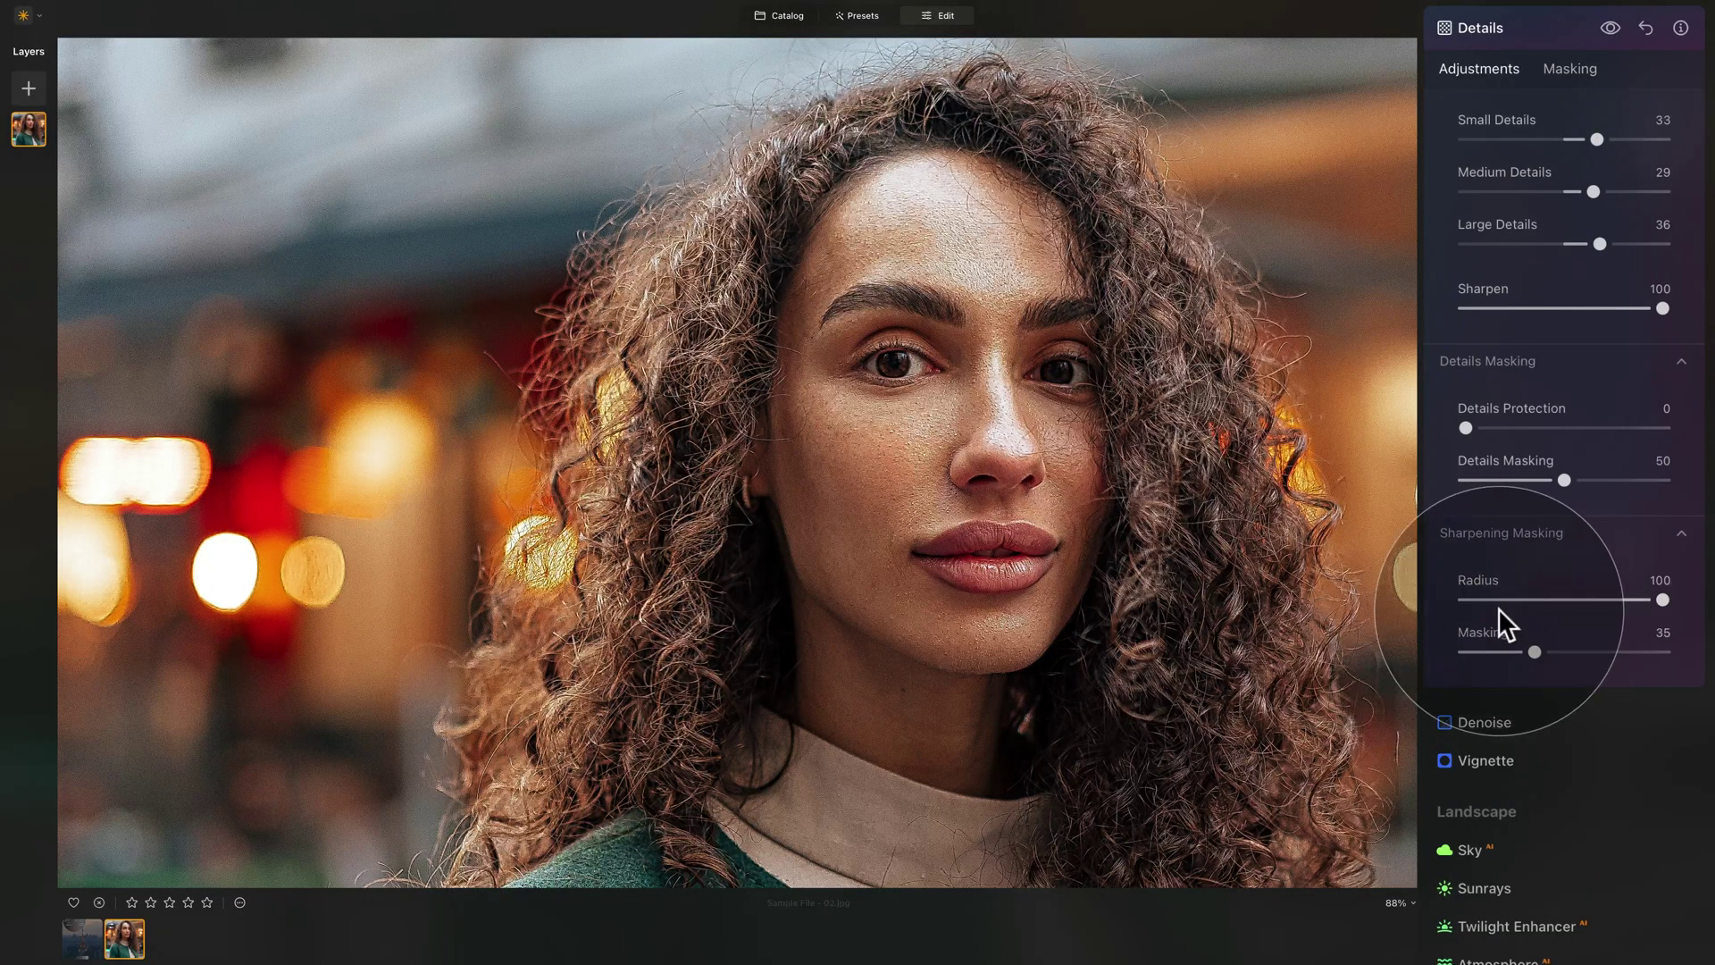
double_click(1482, 576)
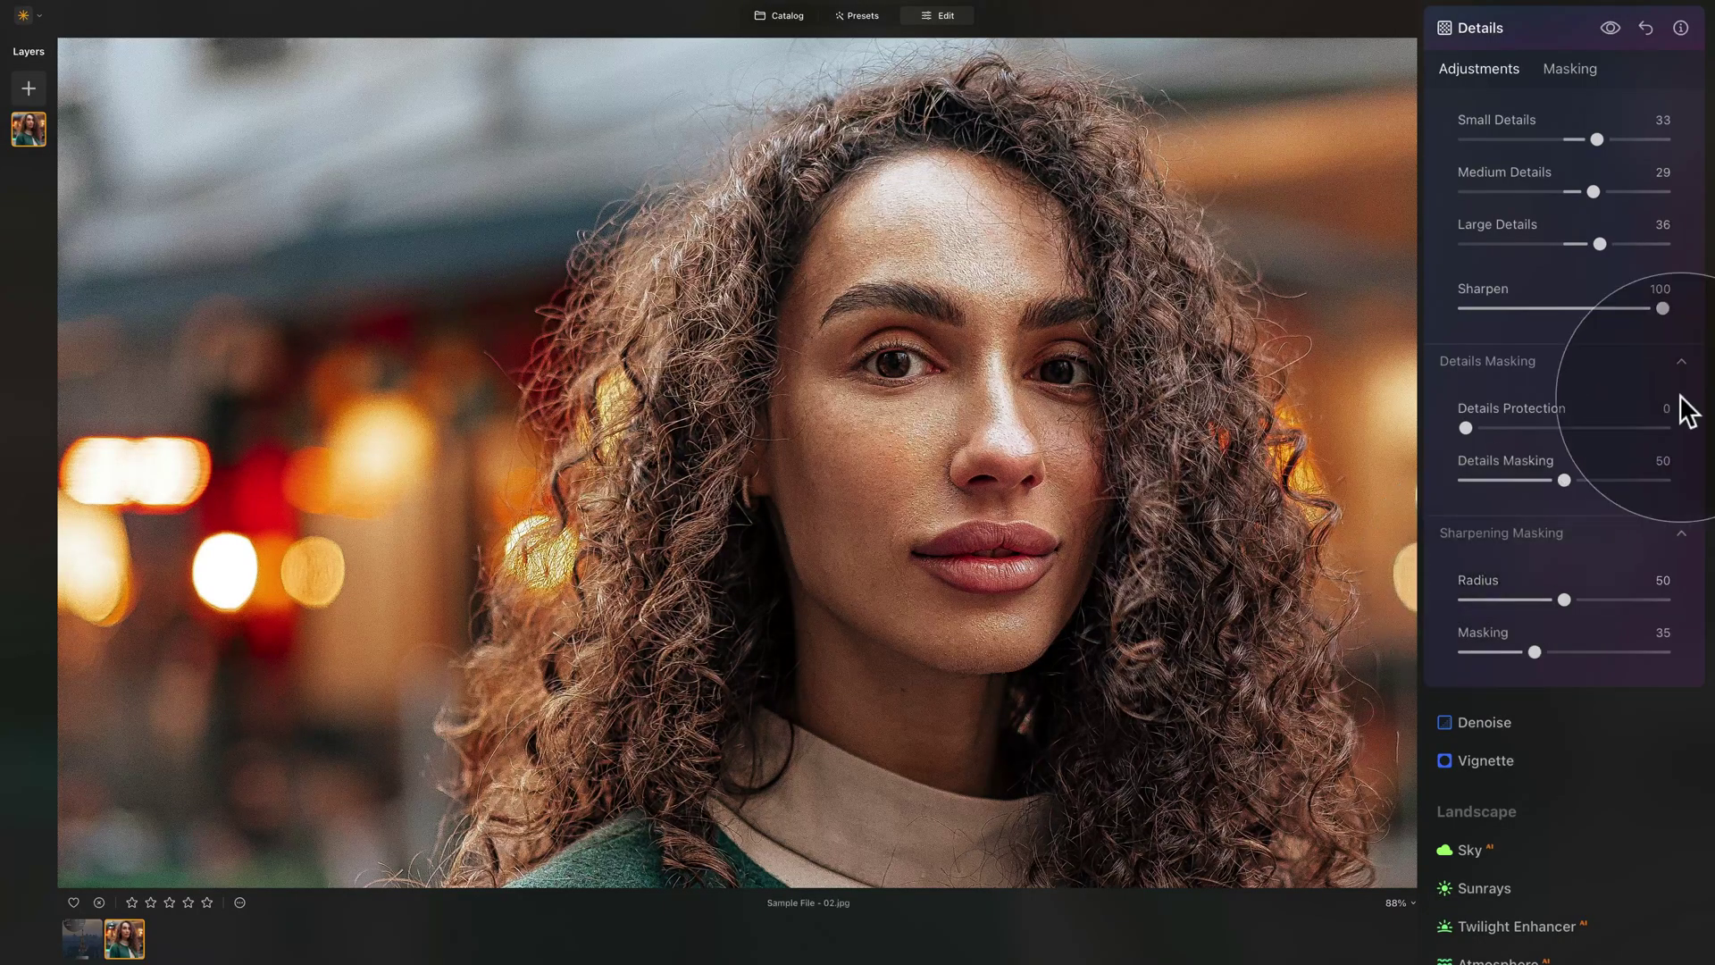
Step: Test Details Protection at 100, reset it, and set it to 50
left_click_drag(1565, 430, 1693, 432)
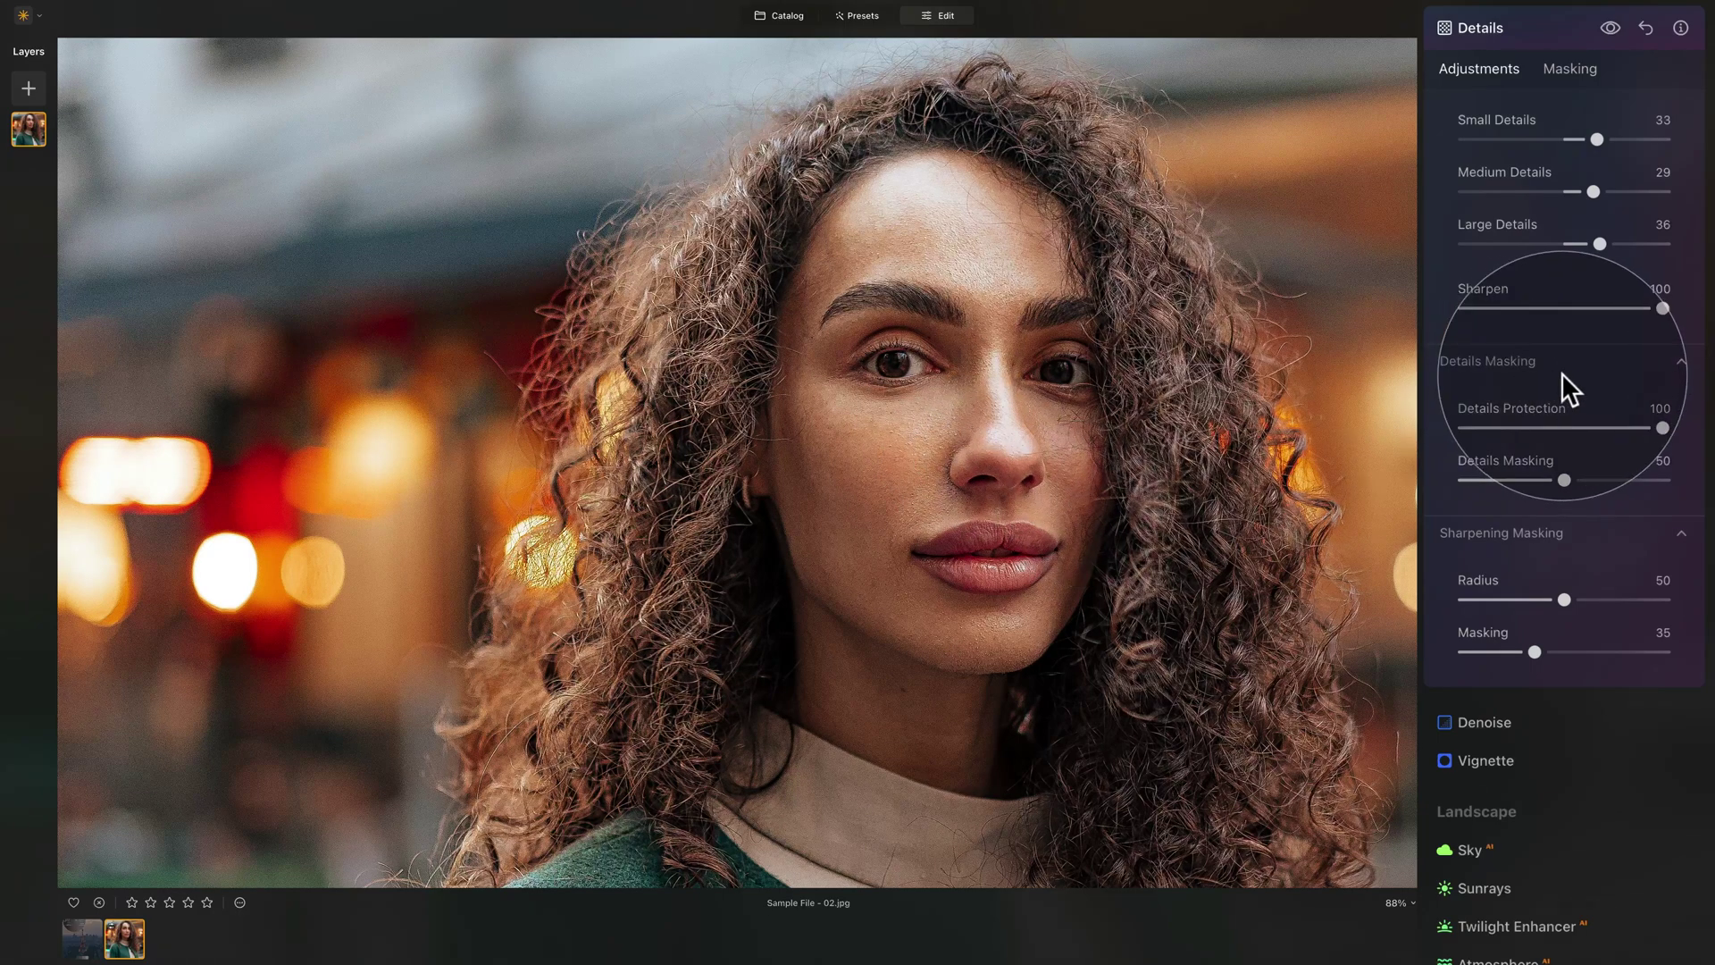
double_click(1531, 405)
left_click(1565, 427)
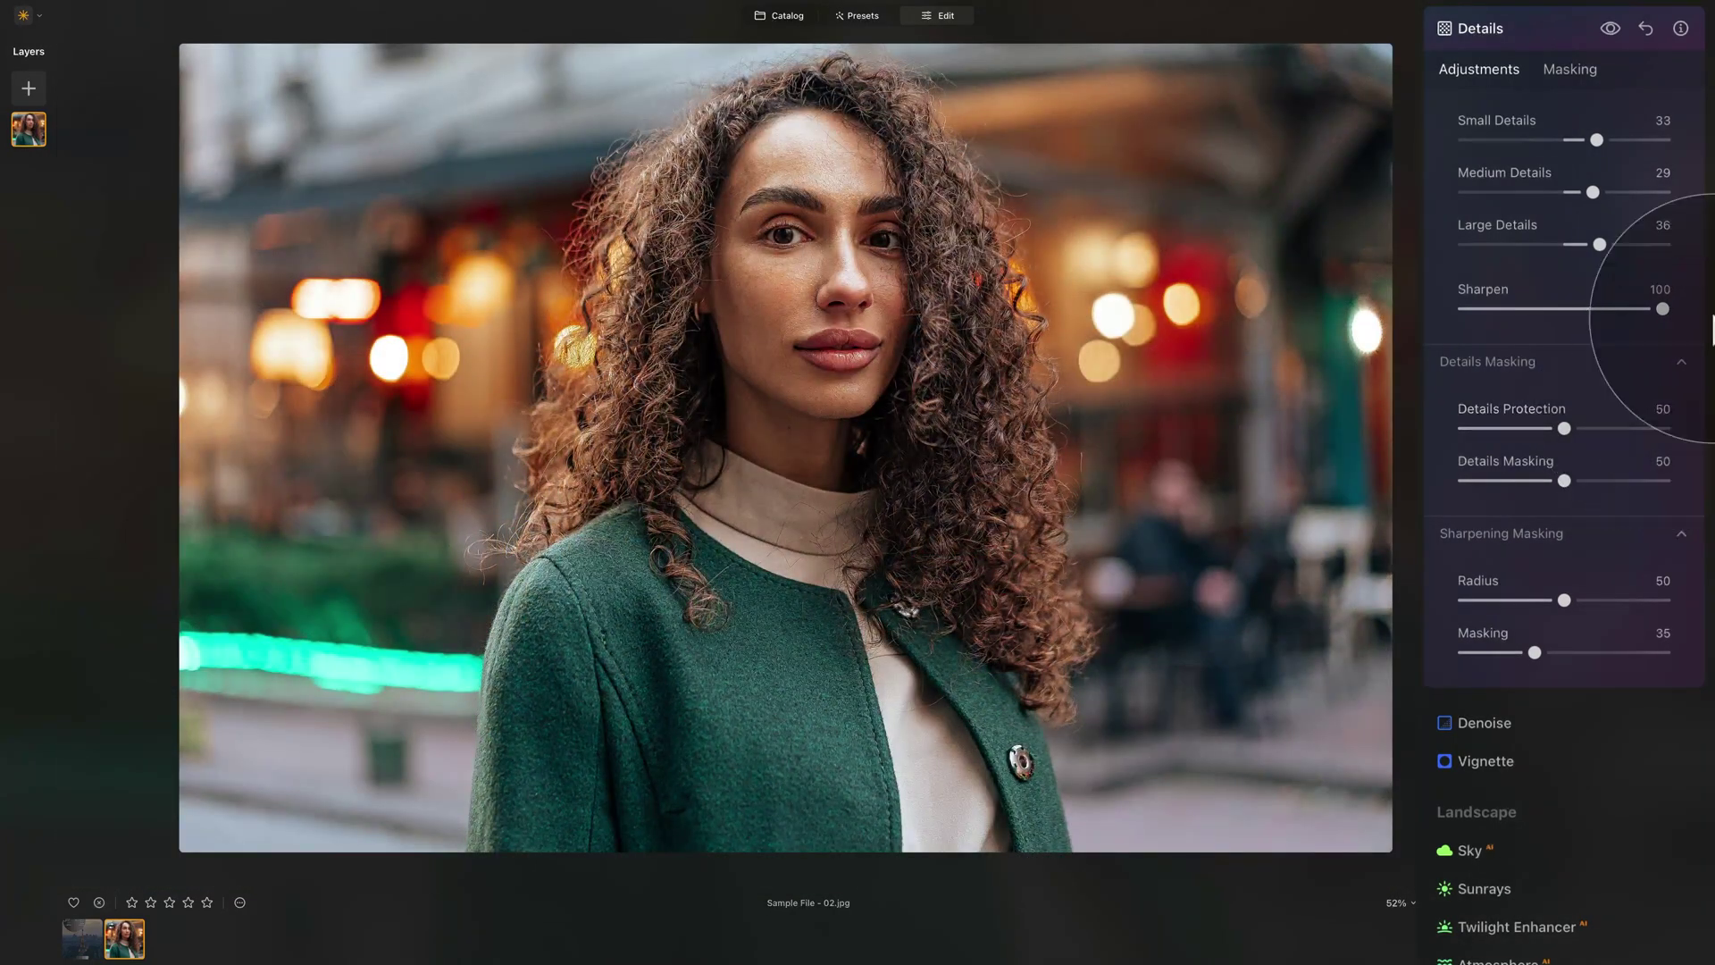
Step: Reset the Details adjustment and view the portrait's face at 100% zoom
left_click(1644, 27)
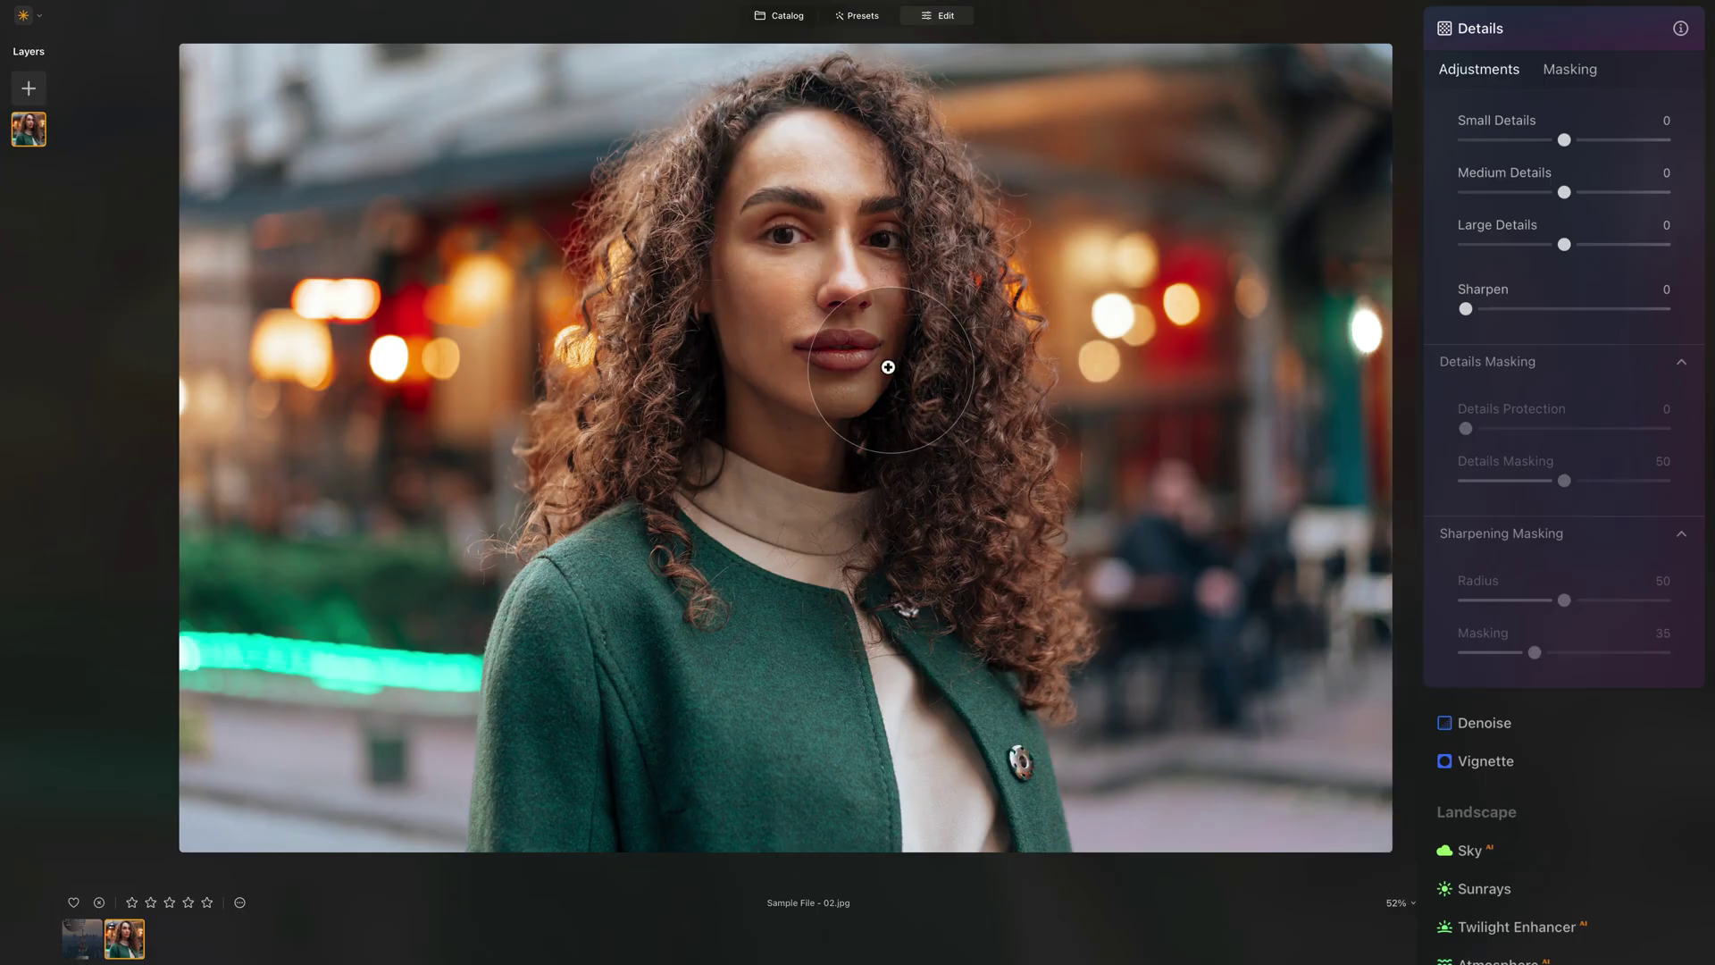
key("super+1")
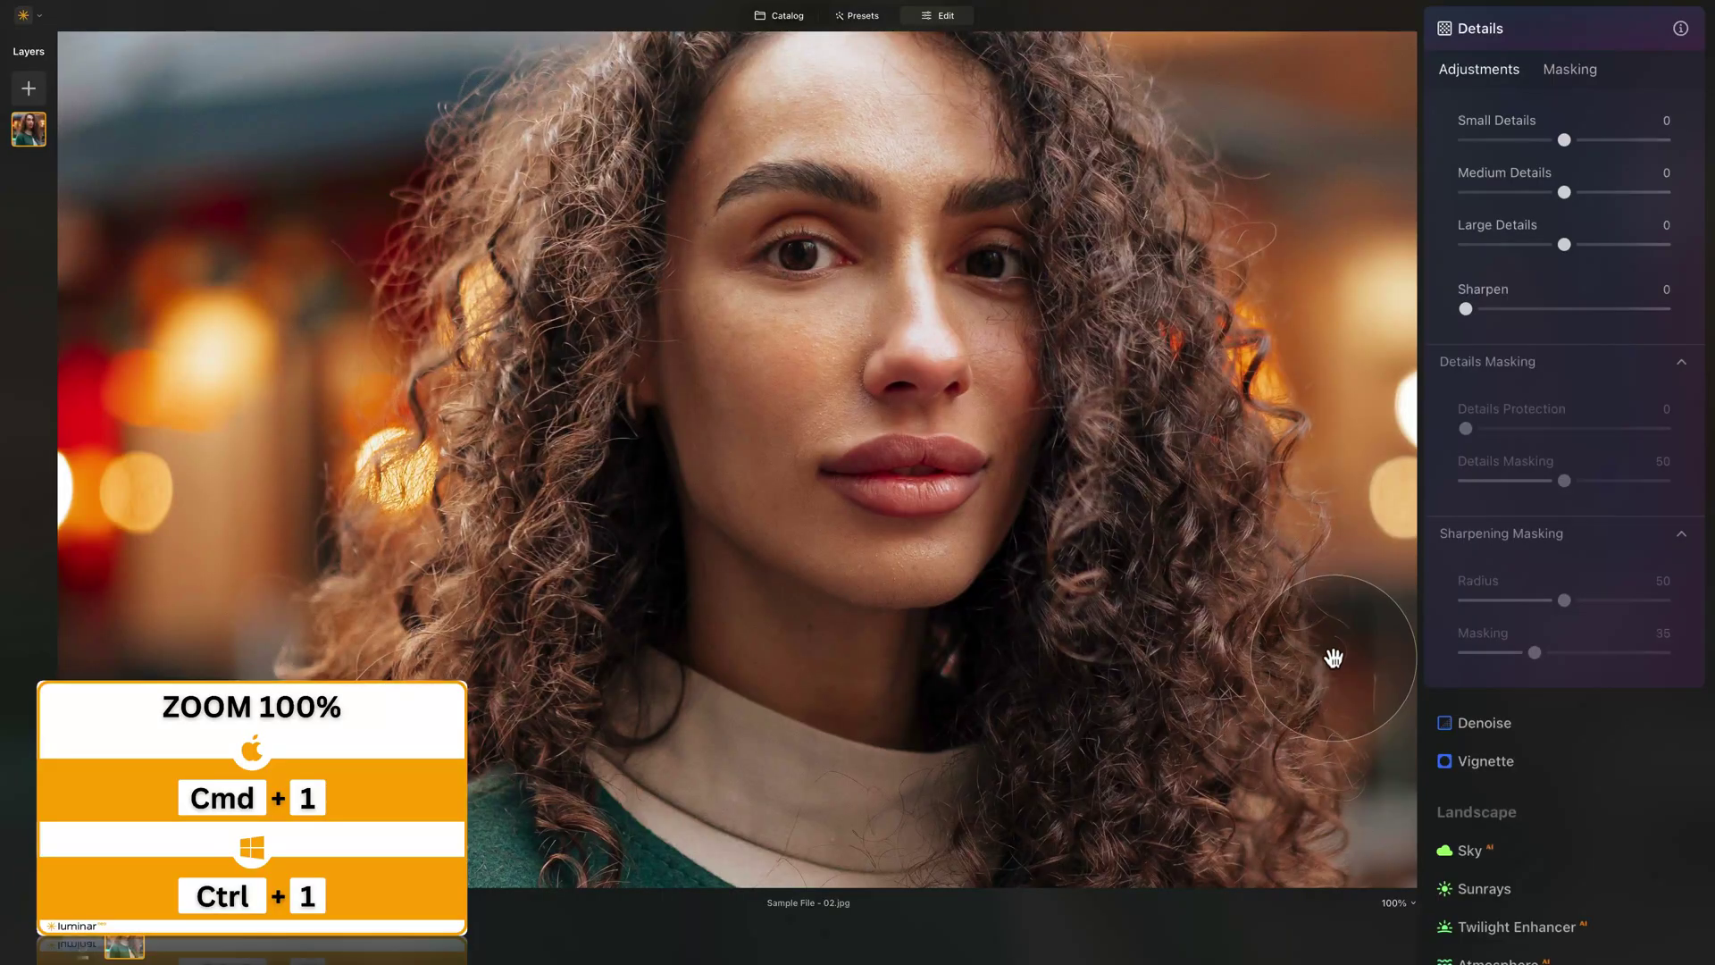
scroll(938, 313, "up", 5)
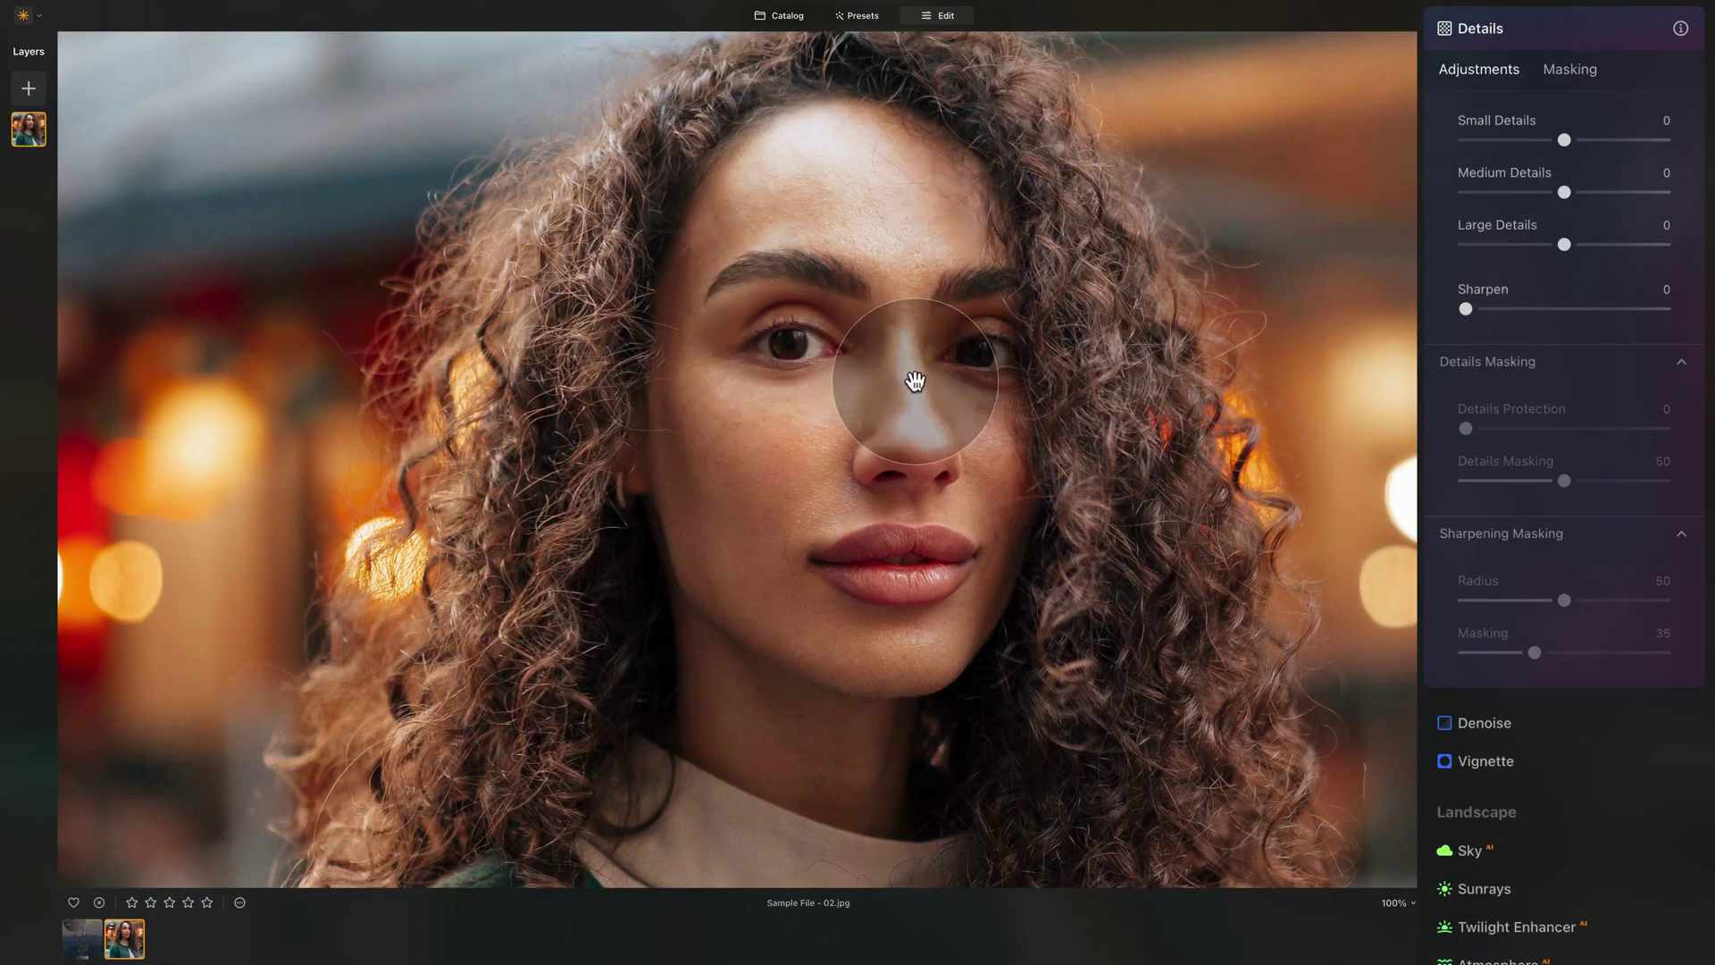
scroll(811, 395, "up", 1)
left_click_drag(810, 395, 751, 387)
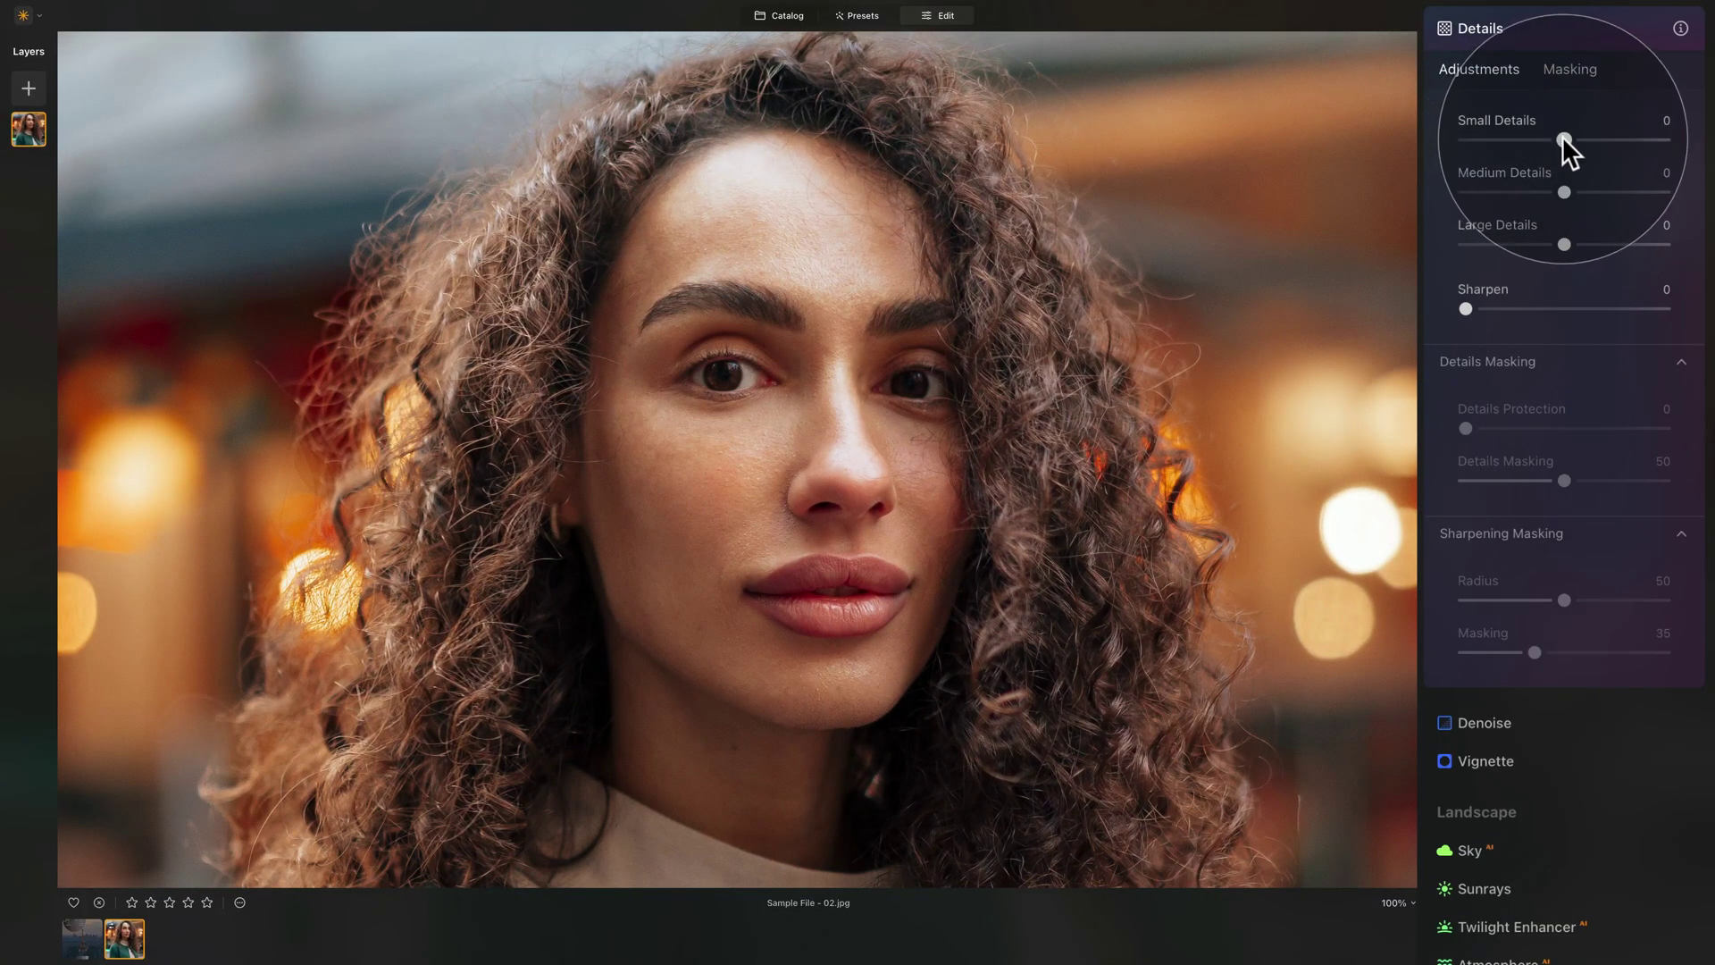
Step: Set Small Details to 21 and Medium Details to 10, then increase Large Details
left_click_drag(1564, 139, 1610, 139)
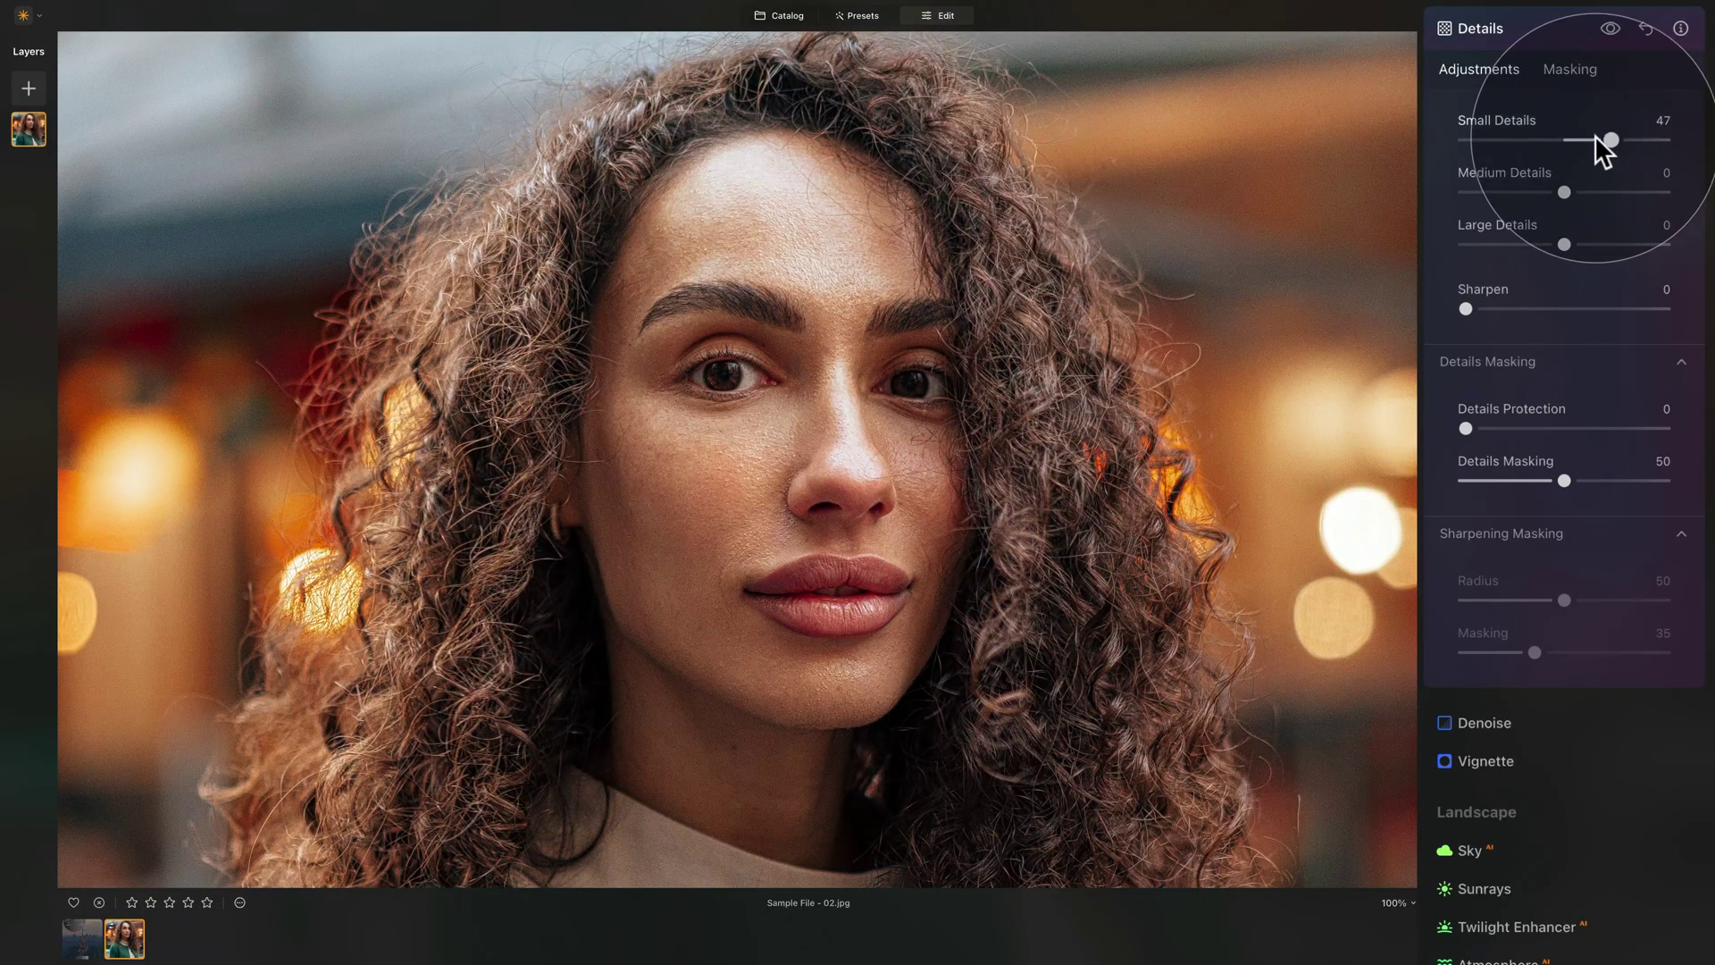
left_click_drag(1588, 138, 1571, 191)
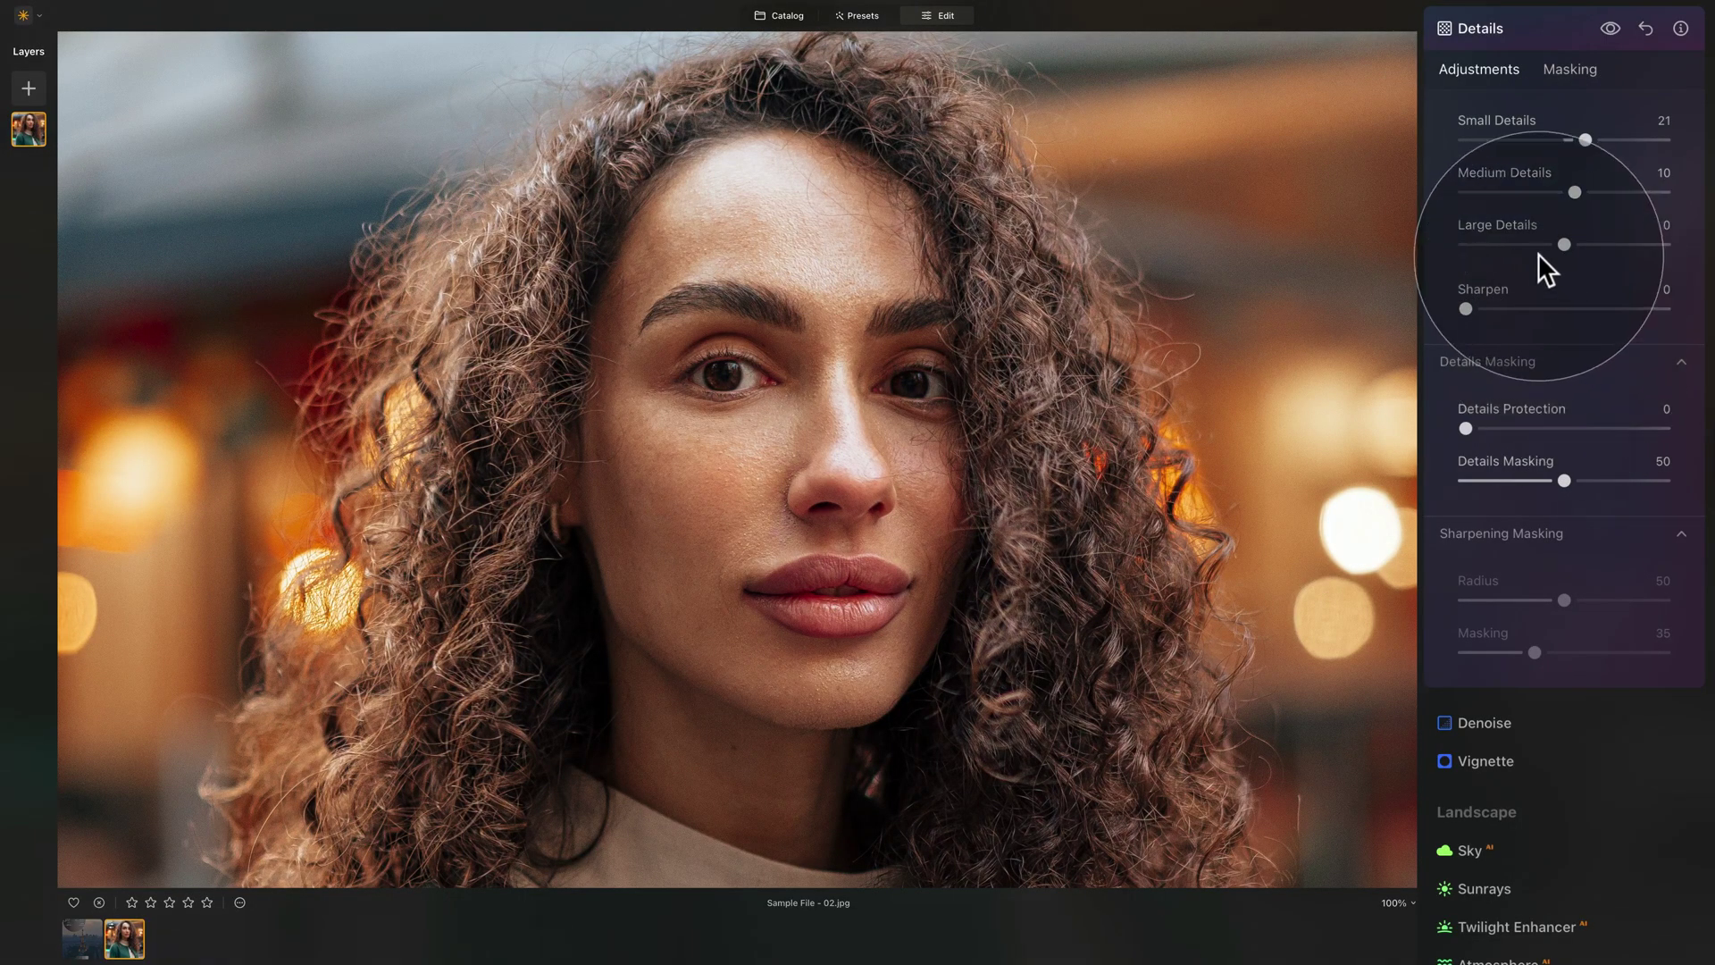
scroll(1550, 246, "down", 1)
left_click_drag(1565, 228, 1635, 237)
Step: Reset Large Details to 0, then set Sharpen to 10 and Details Protection to 50
double_click(1490, 223)
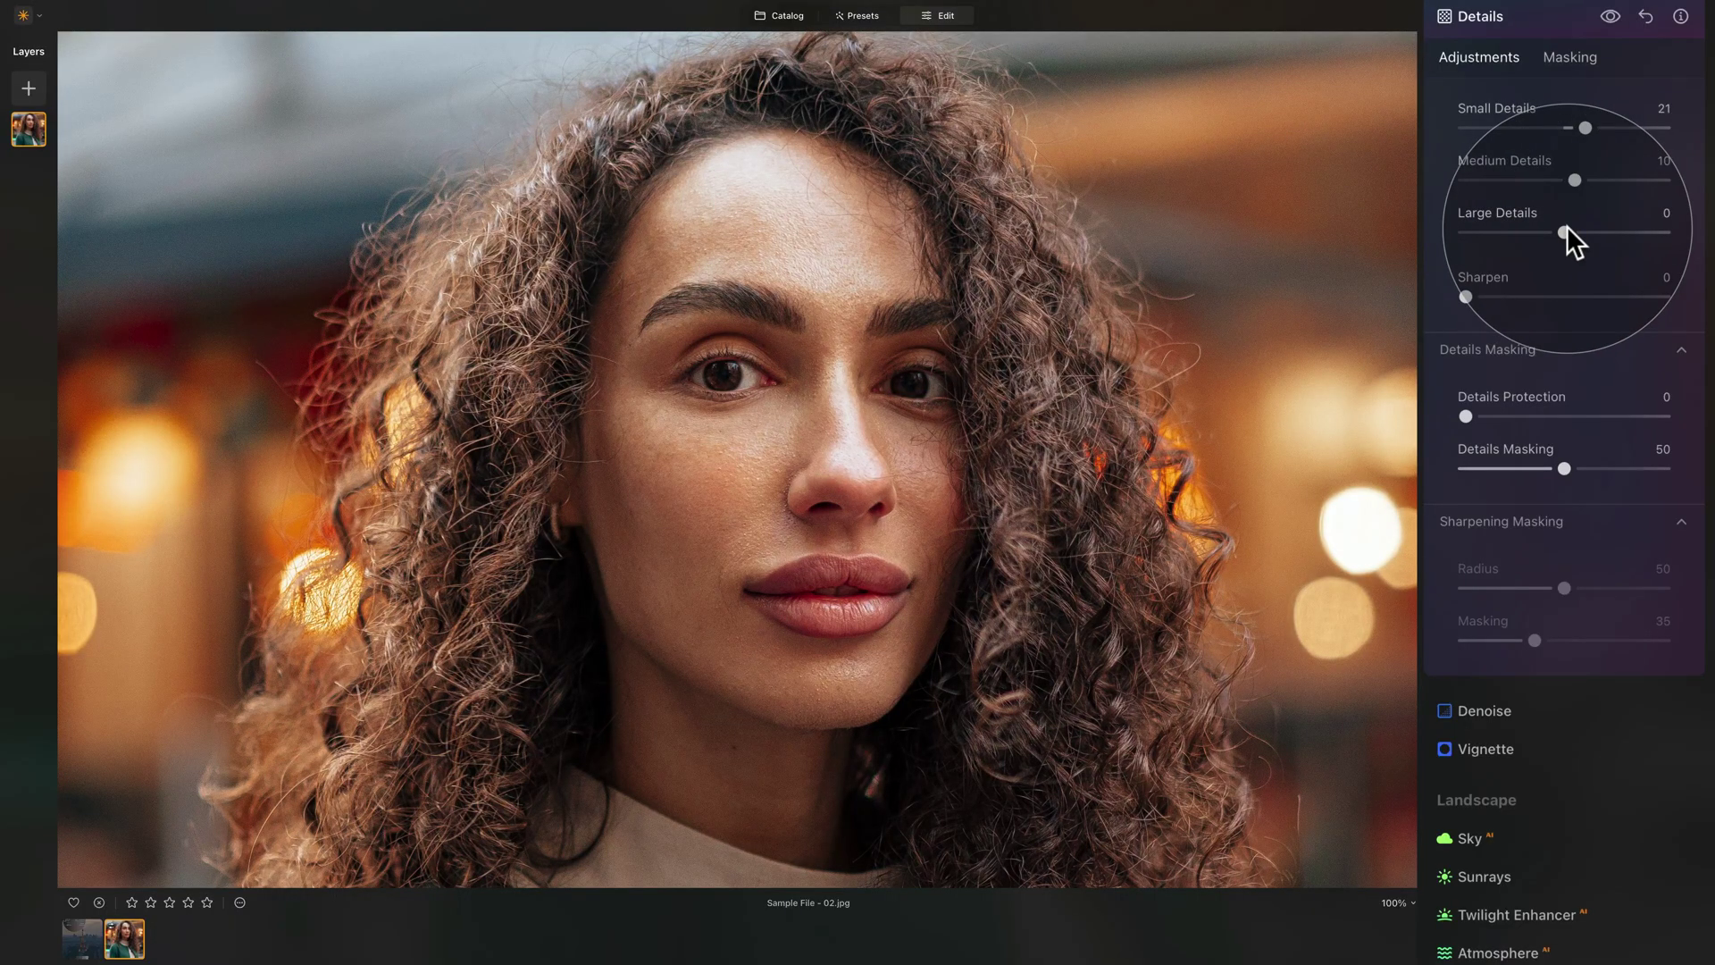
left_click(1504, 296)
left_click_drag(1499, 297, 1486, 298)
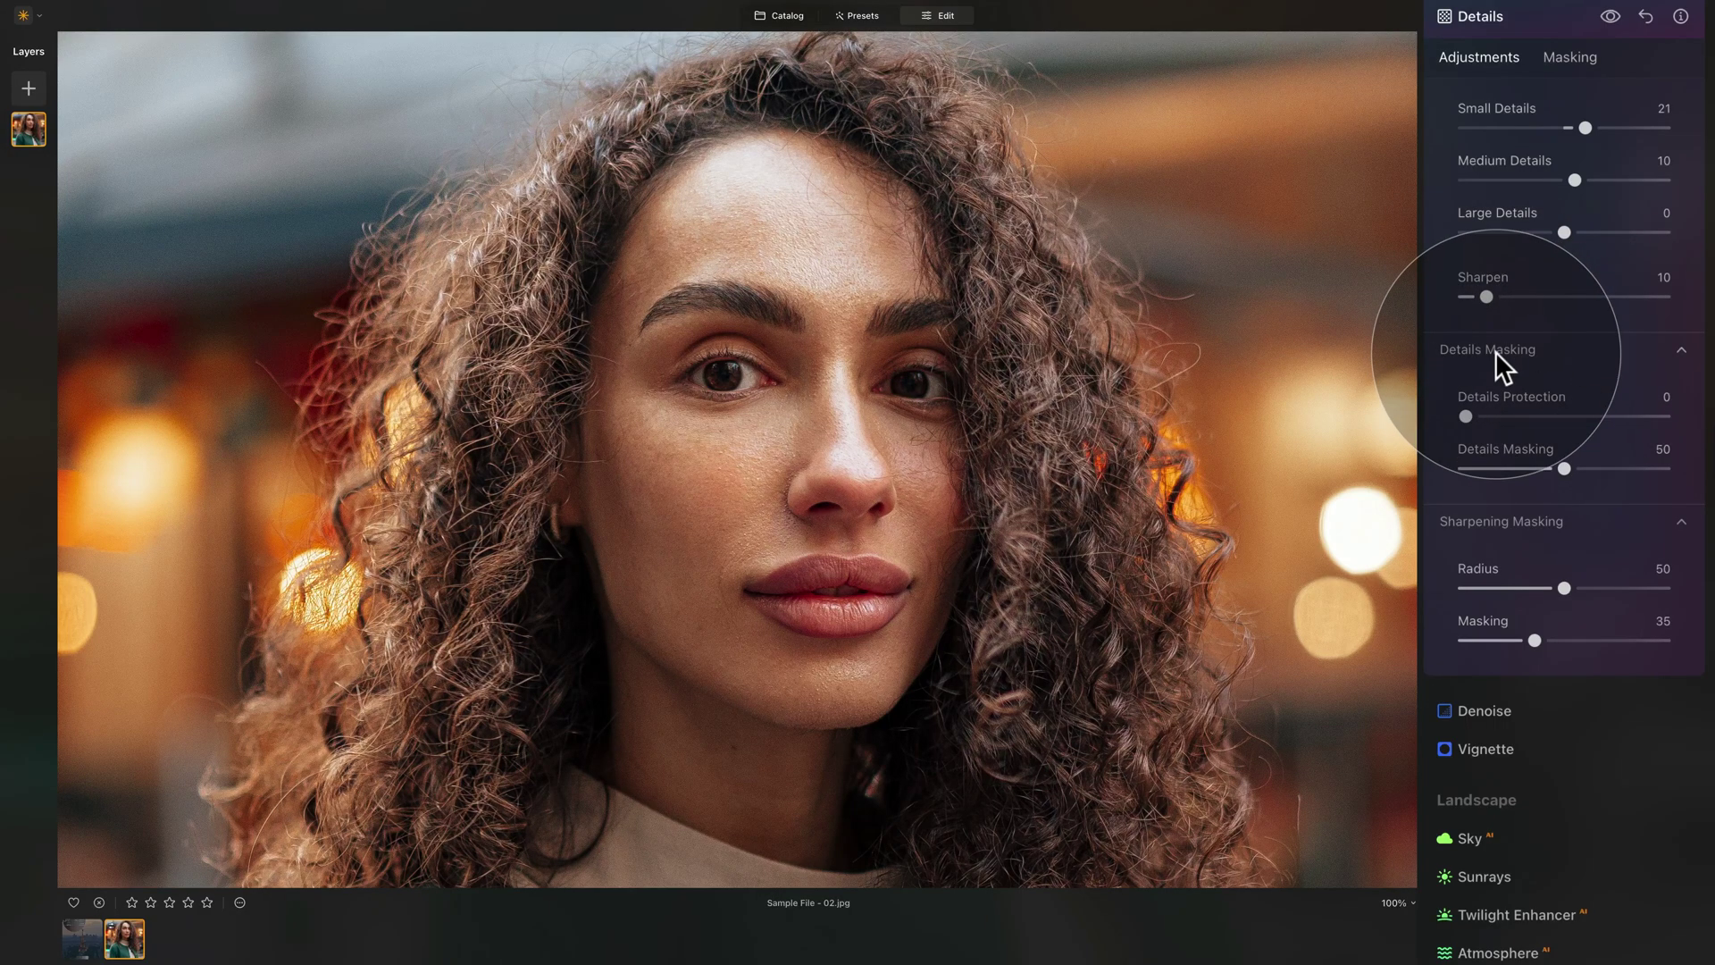
left_click(1561, 417)
left_click_drag(1563, 416, 1566, 416)
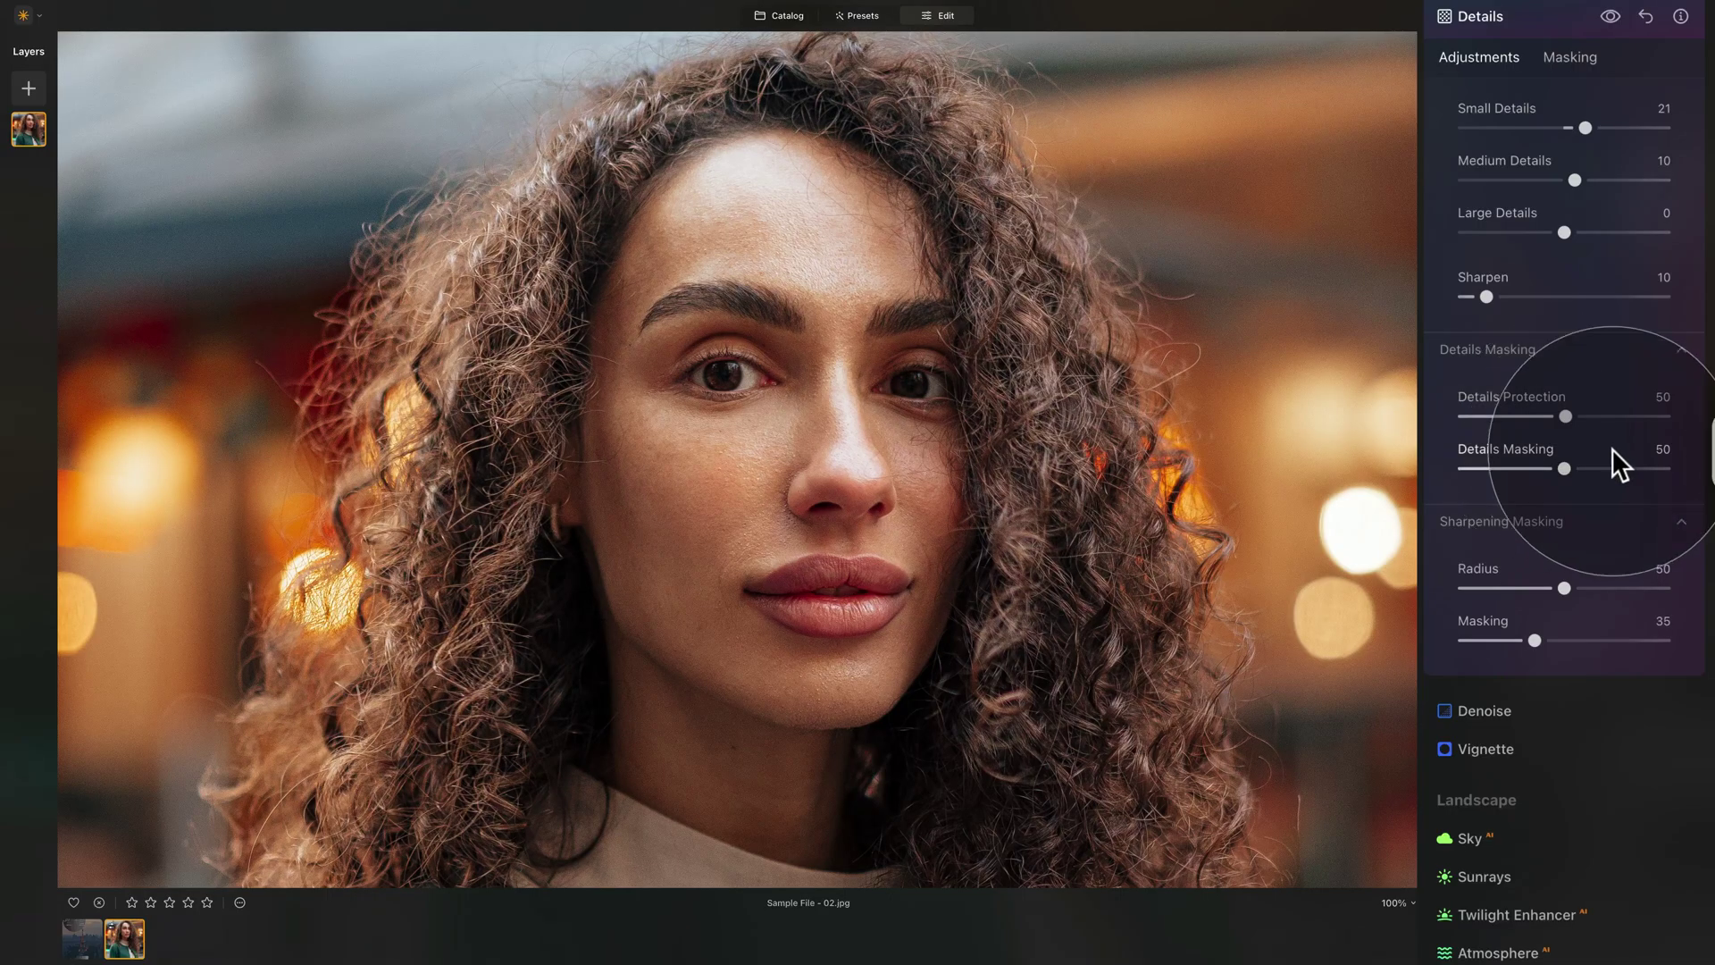
Step: Raise Details Masking and sharpening Masking to 80, and fit the whole photo in view
left_click_drag(1579, 468, 1624, 470)
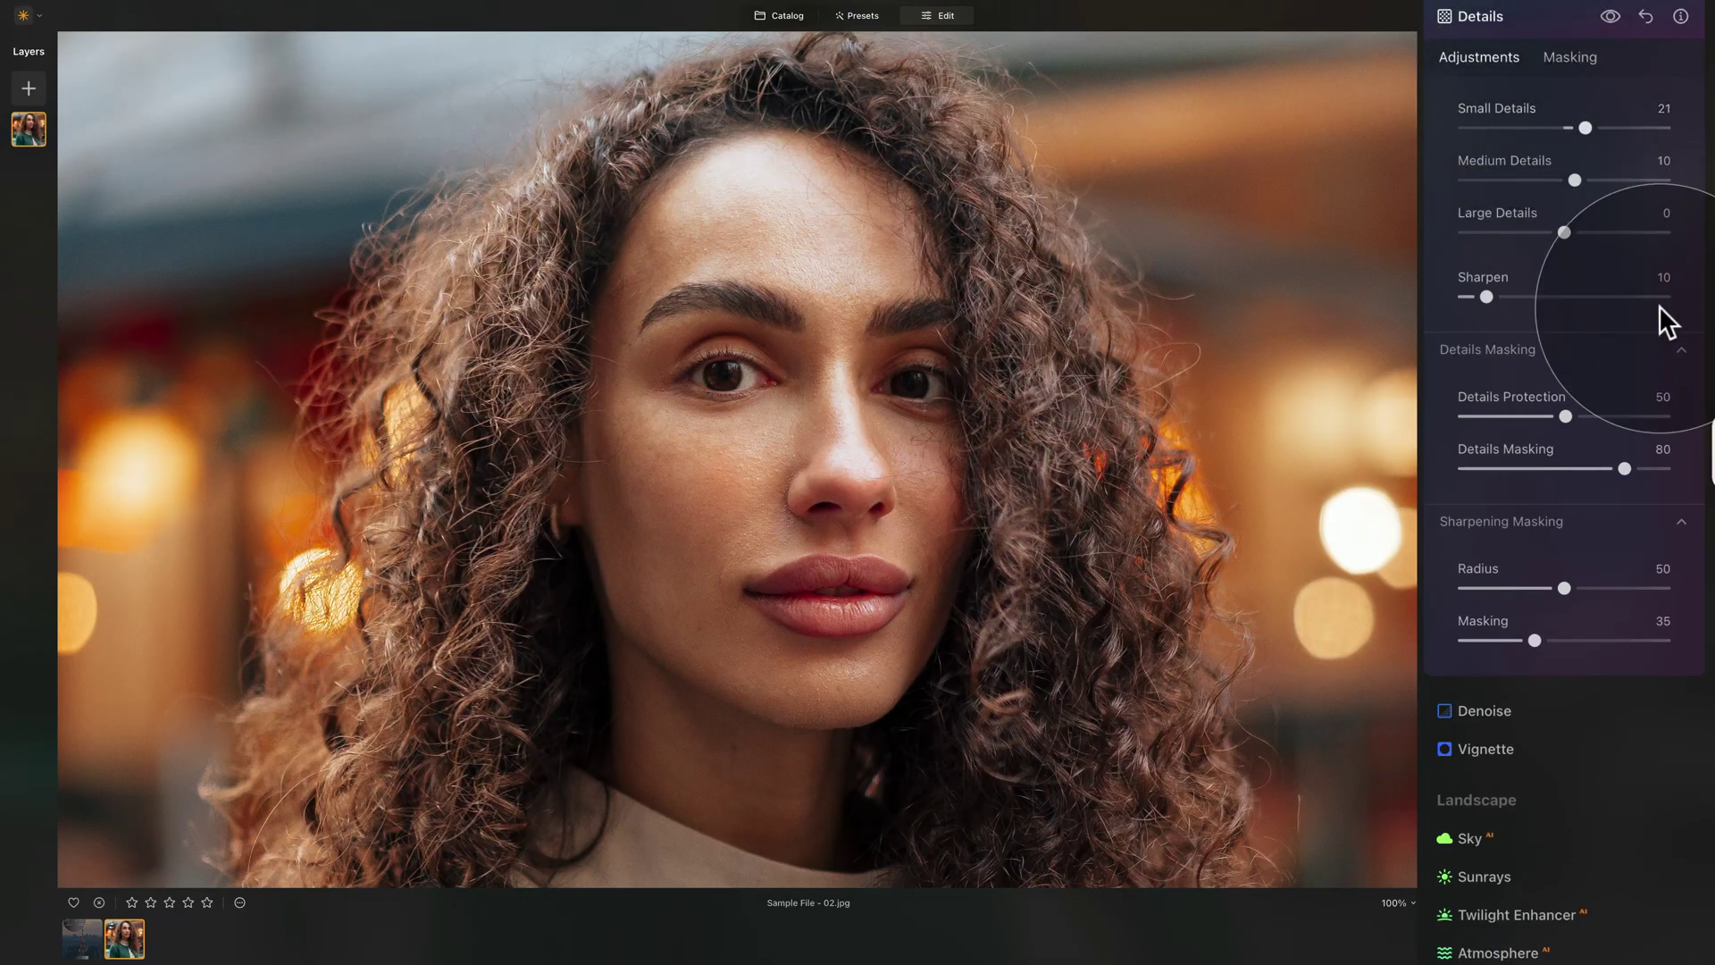
scroll(1018, 509, "down", 5)
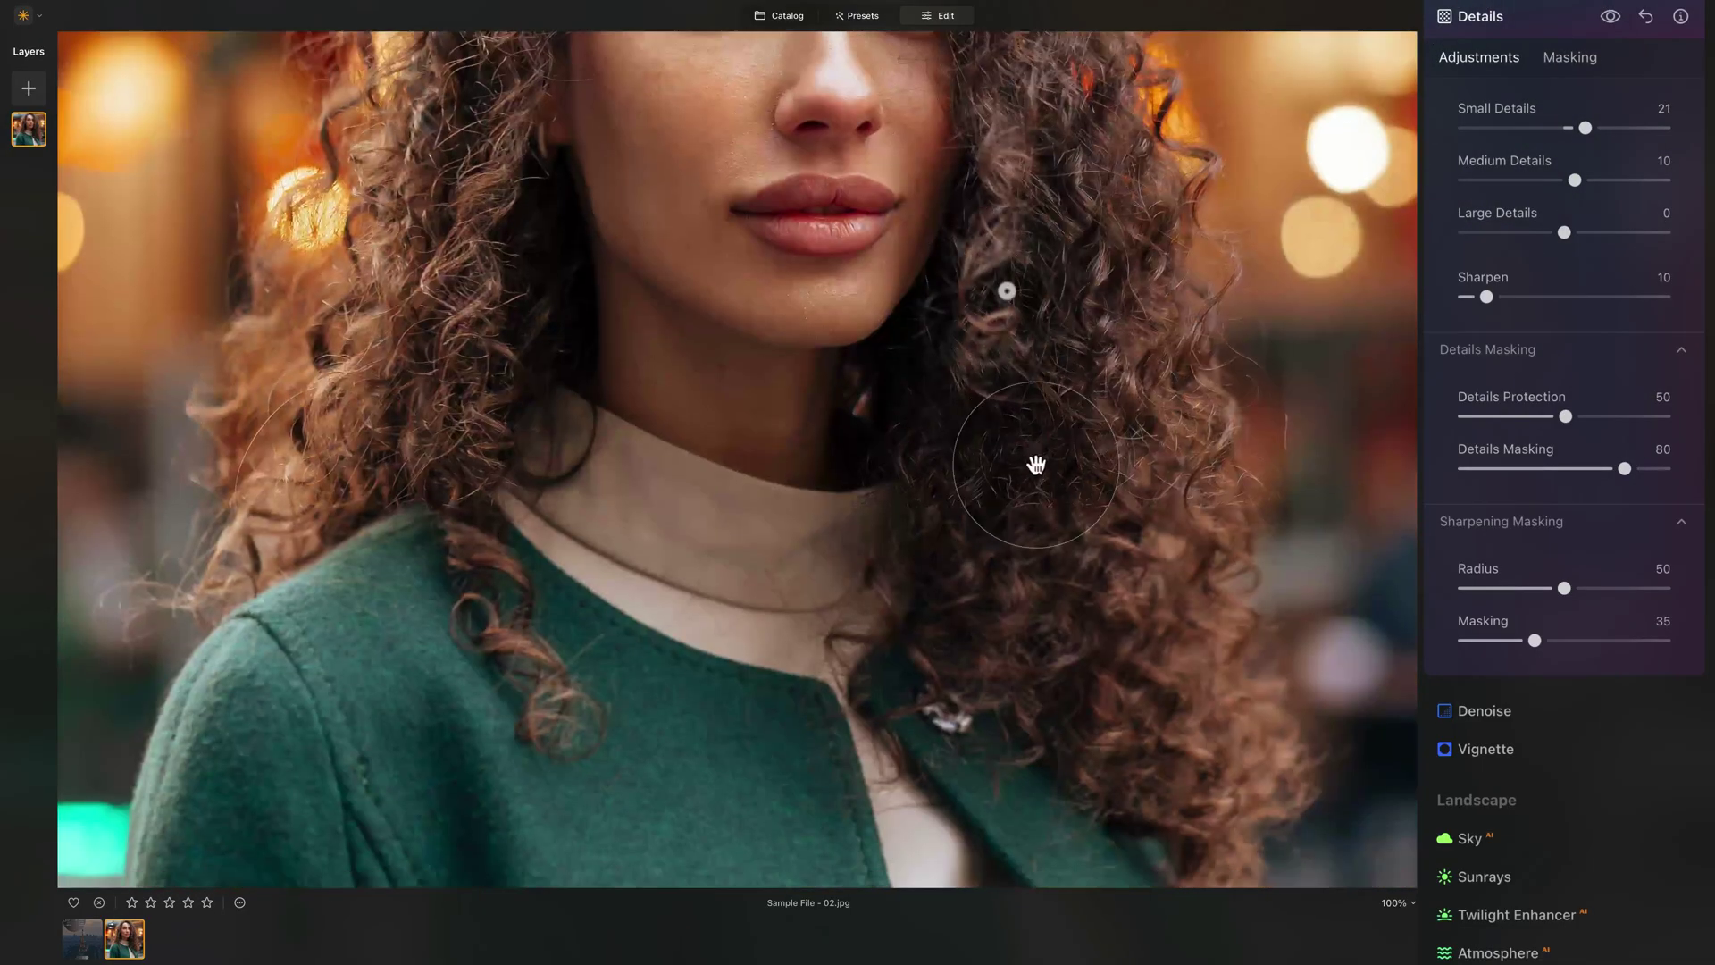
scroll(995, 689, "up", 6)
scroll(1023, 584, "down", 2)
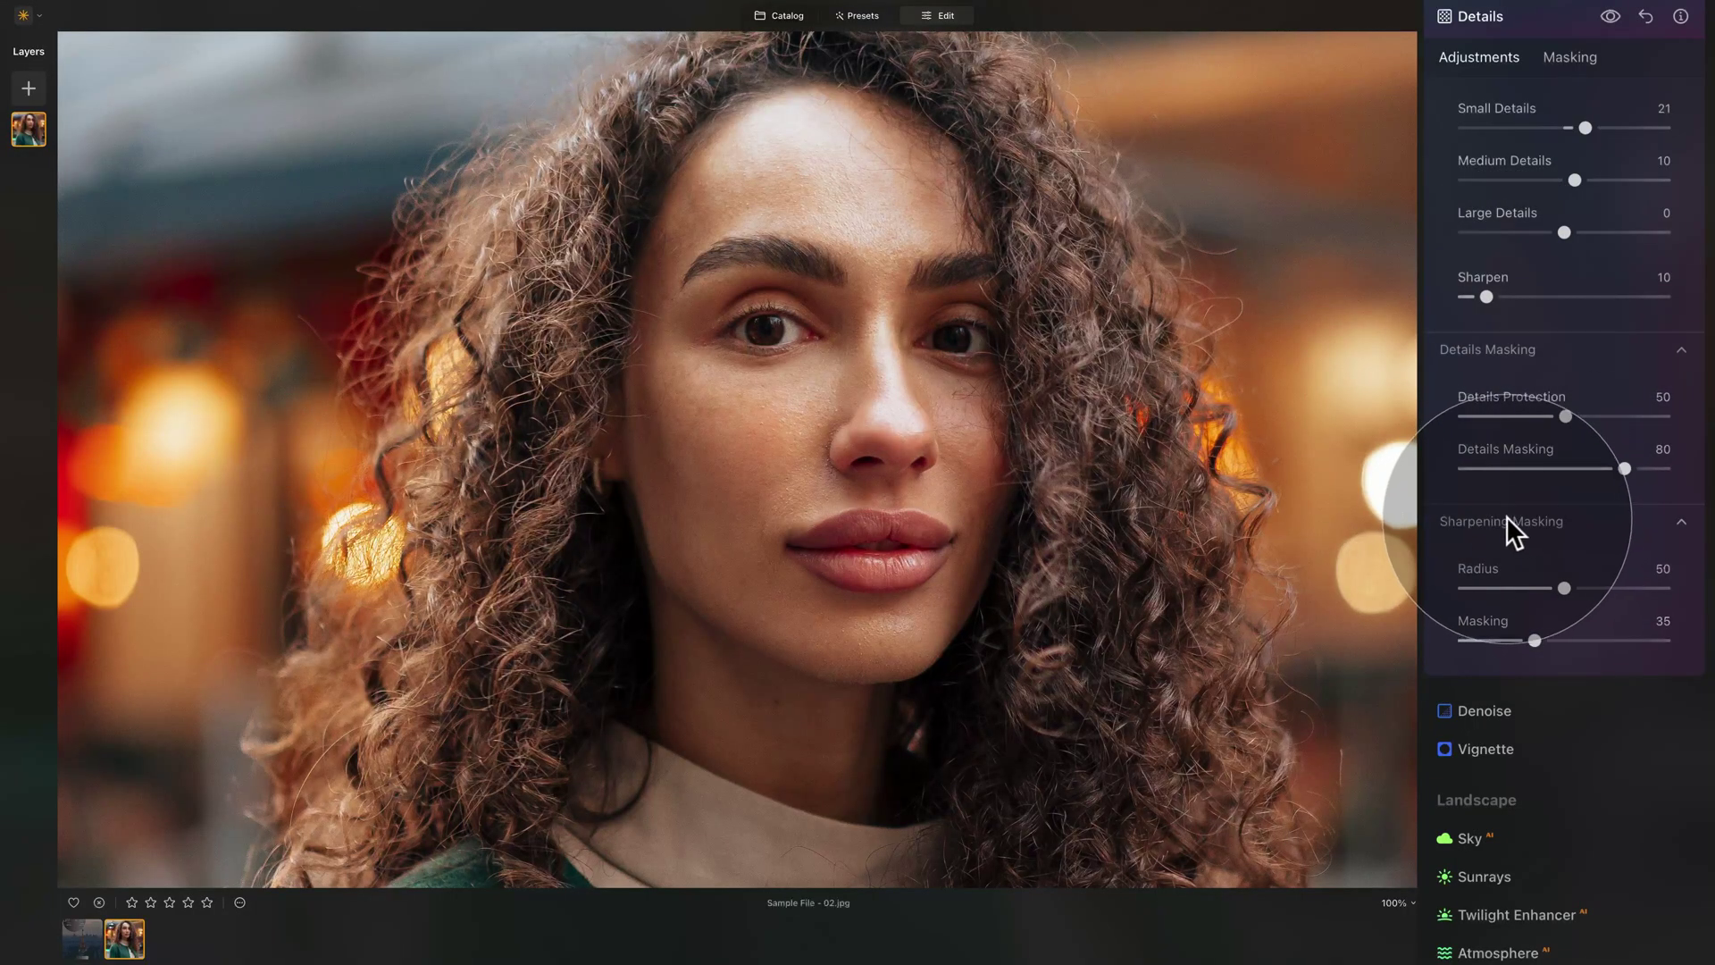
left_click_drag(1535, 637, 1623, 641)
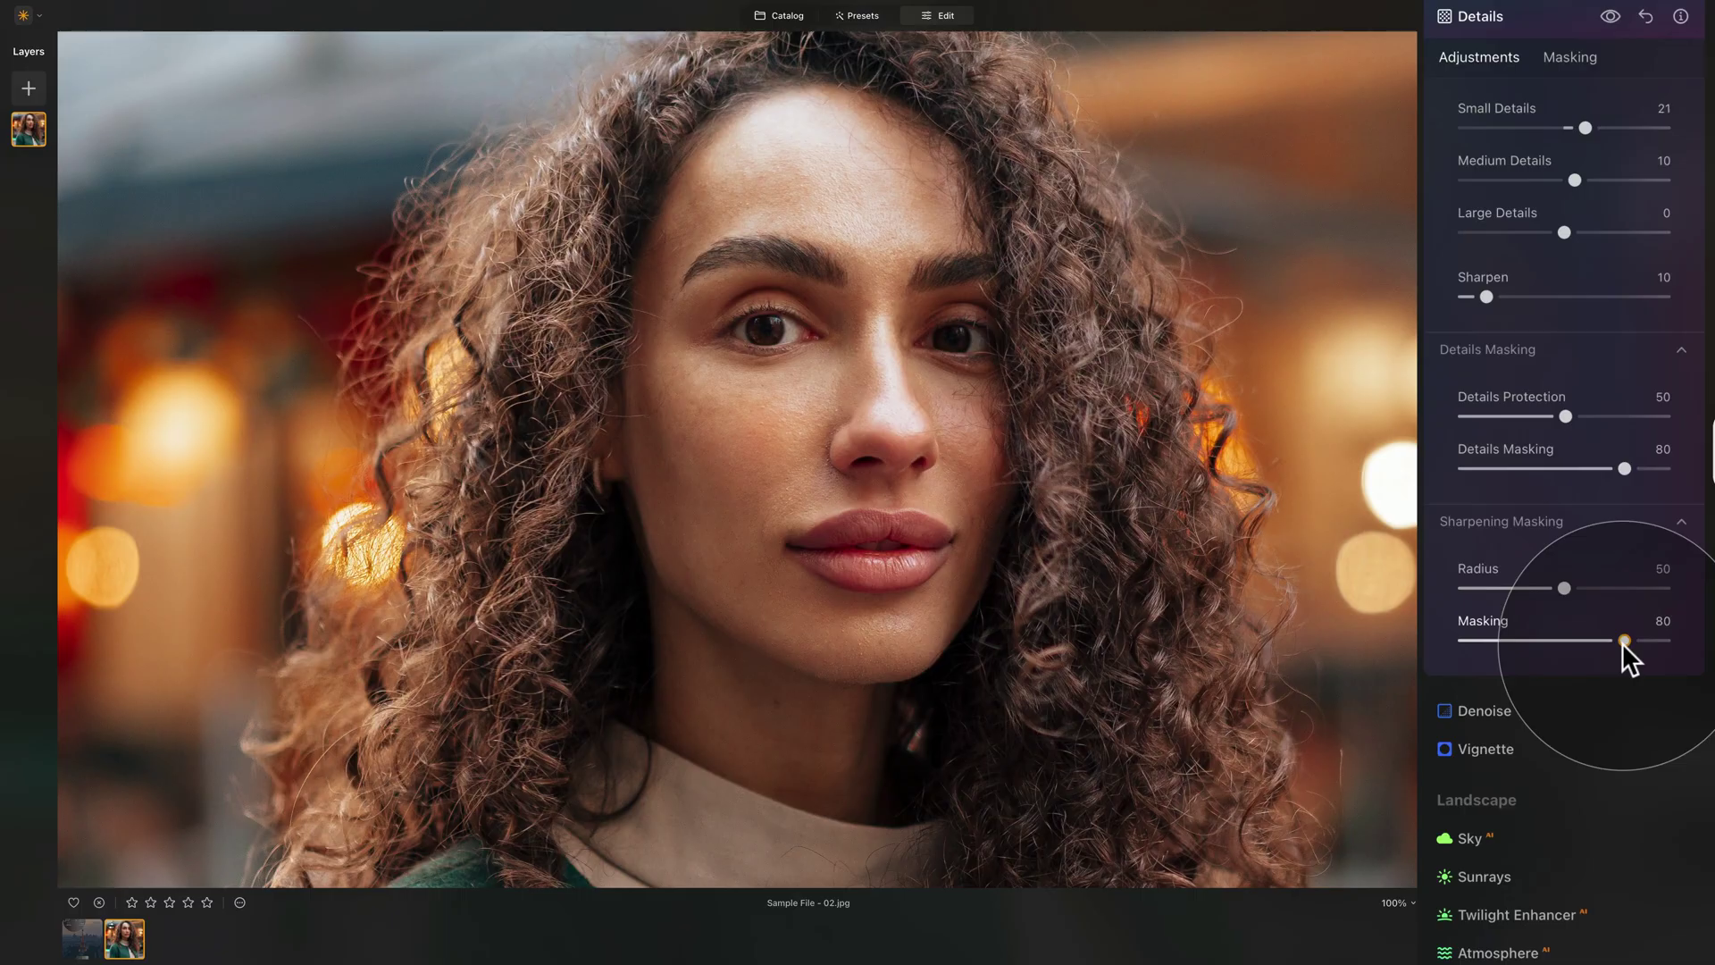
left_click(659, 517)
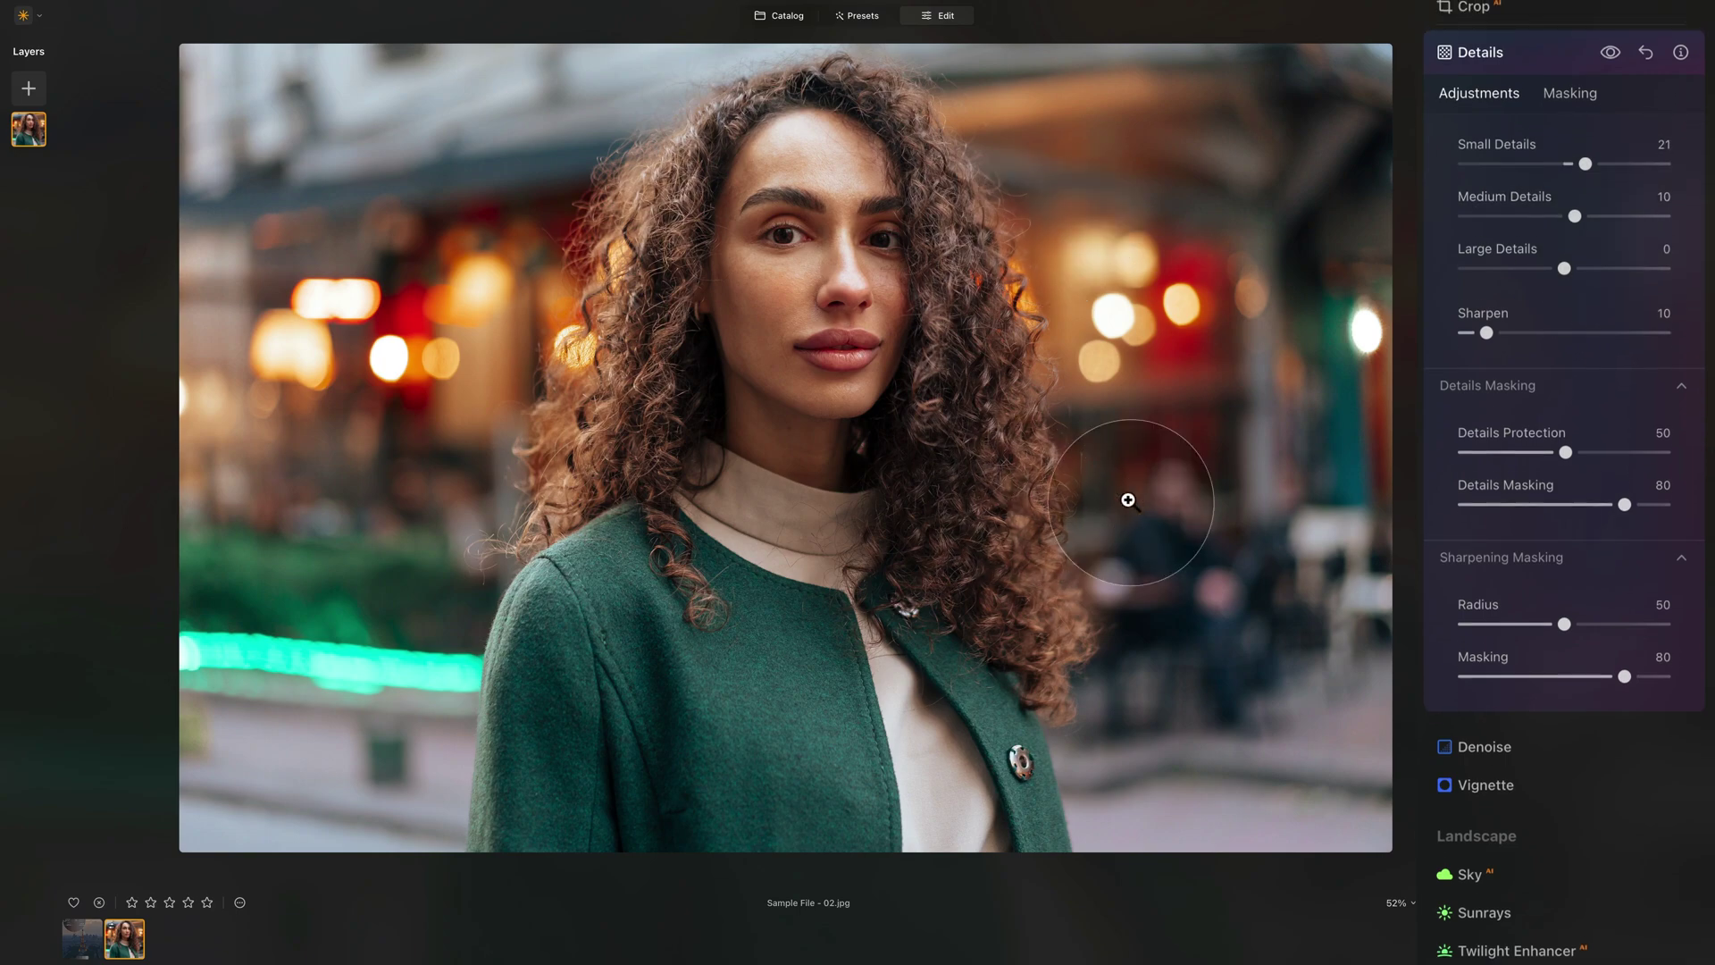
Step: Push the Small, Medium and Large Details sliders strongly negative to soften texture
left_click(1520, 52)
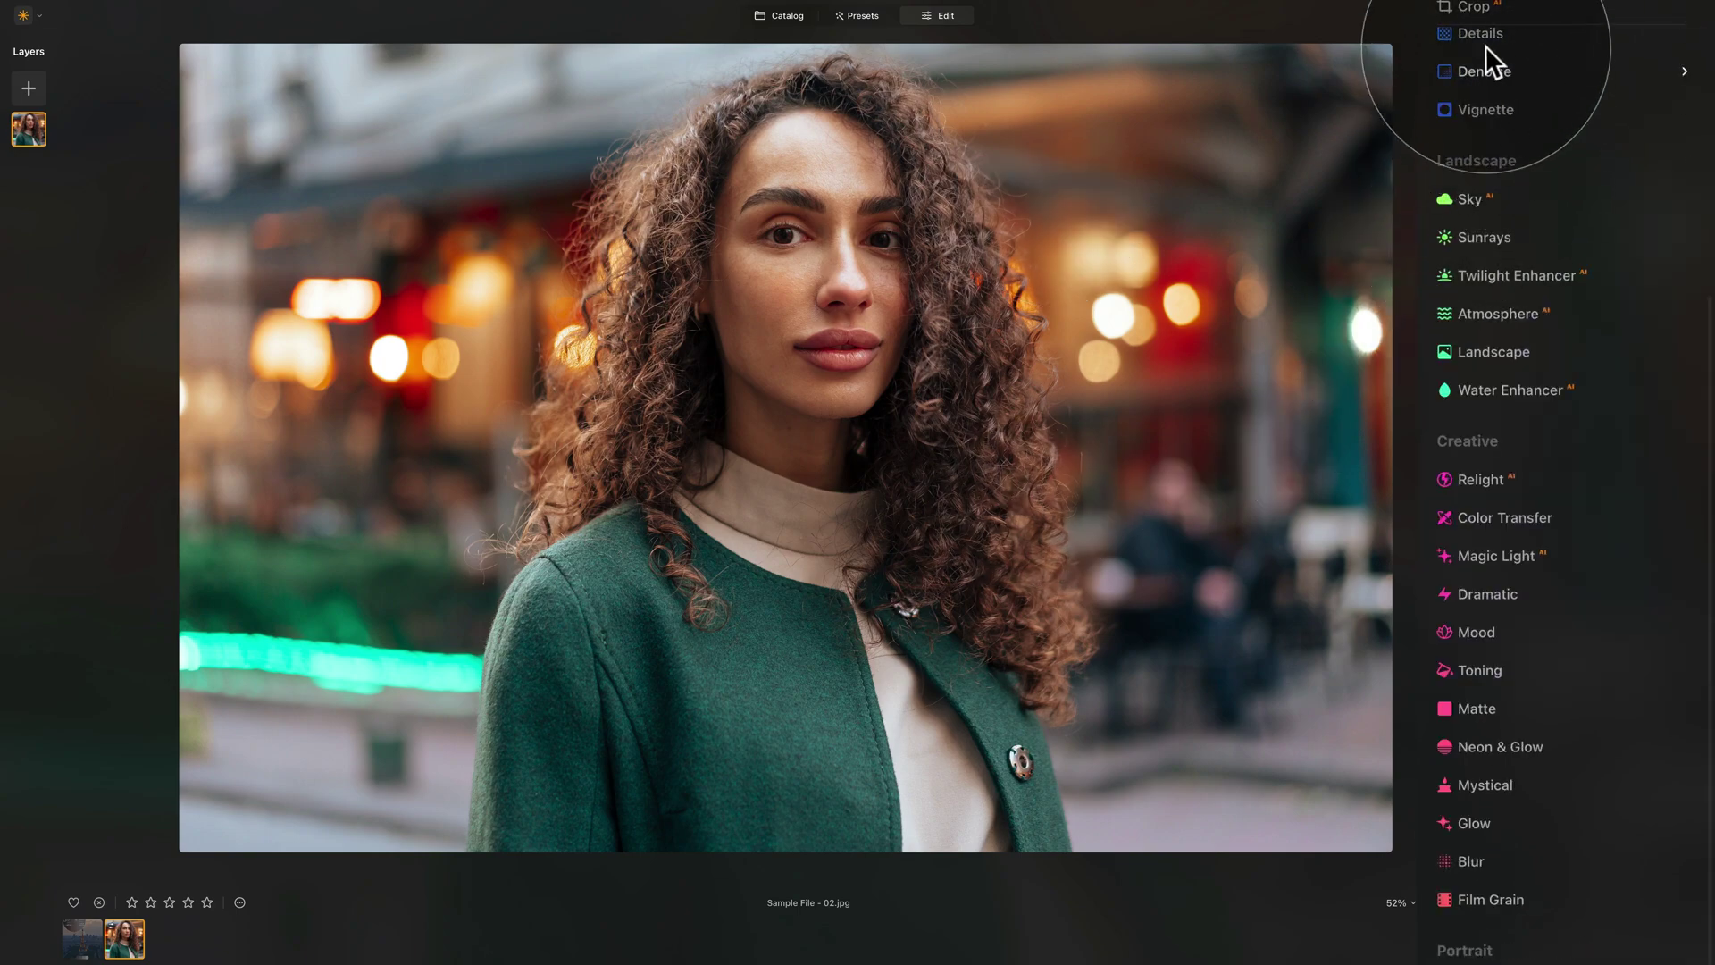
left_click(1486, 40)
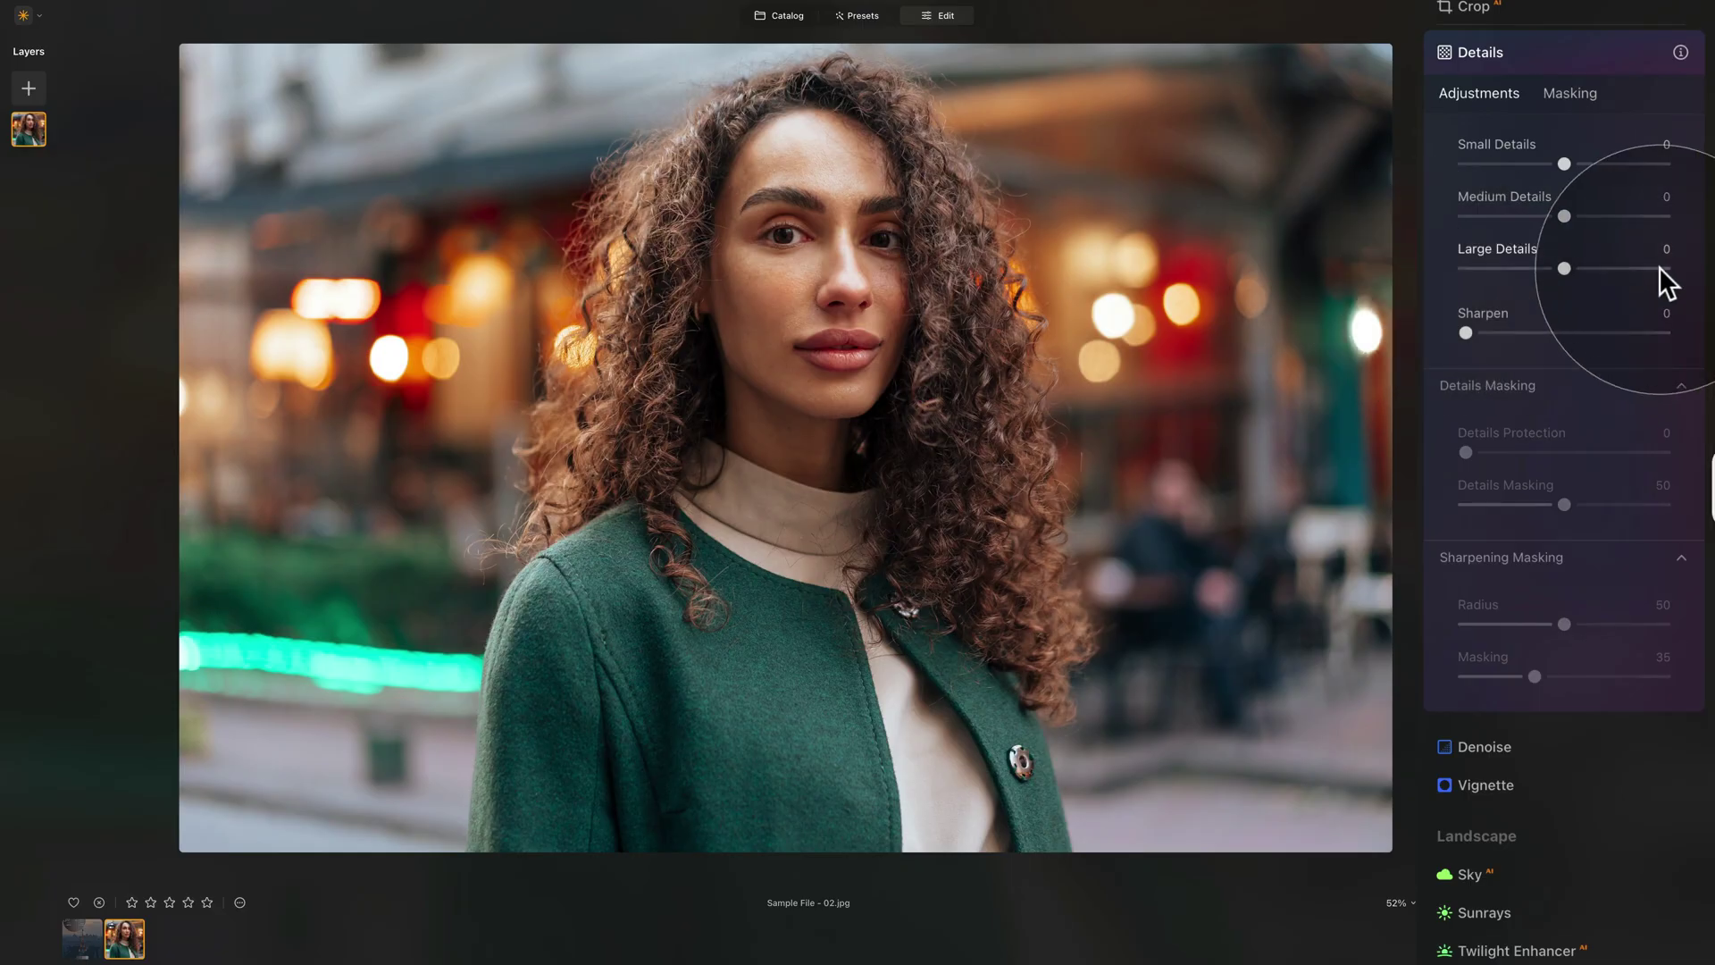
left_click(1626, 164)
left_click_drag(1626, 163, 1548, 163)
left_click(1543, 216)
left_click(1501, 268)
left_click_drag(1504, 261, 1412, 218)
left_click_drag(1550, 164, 1438, 165)
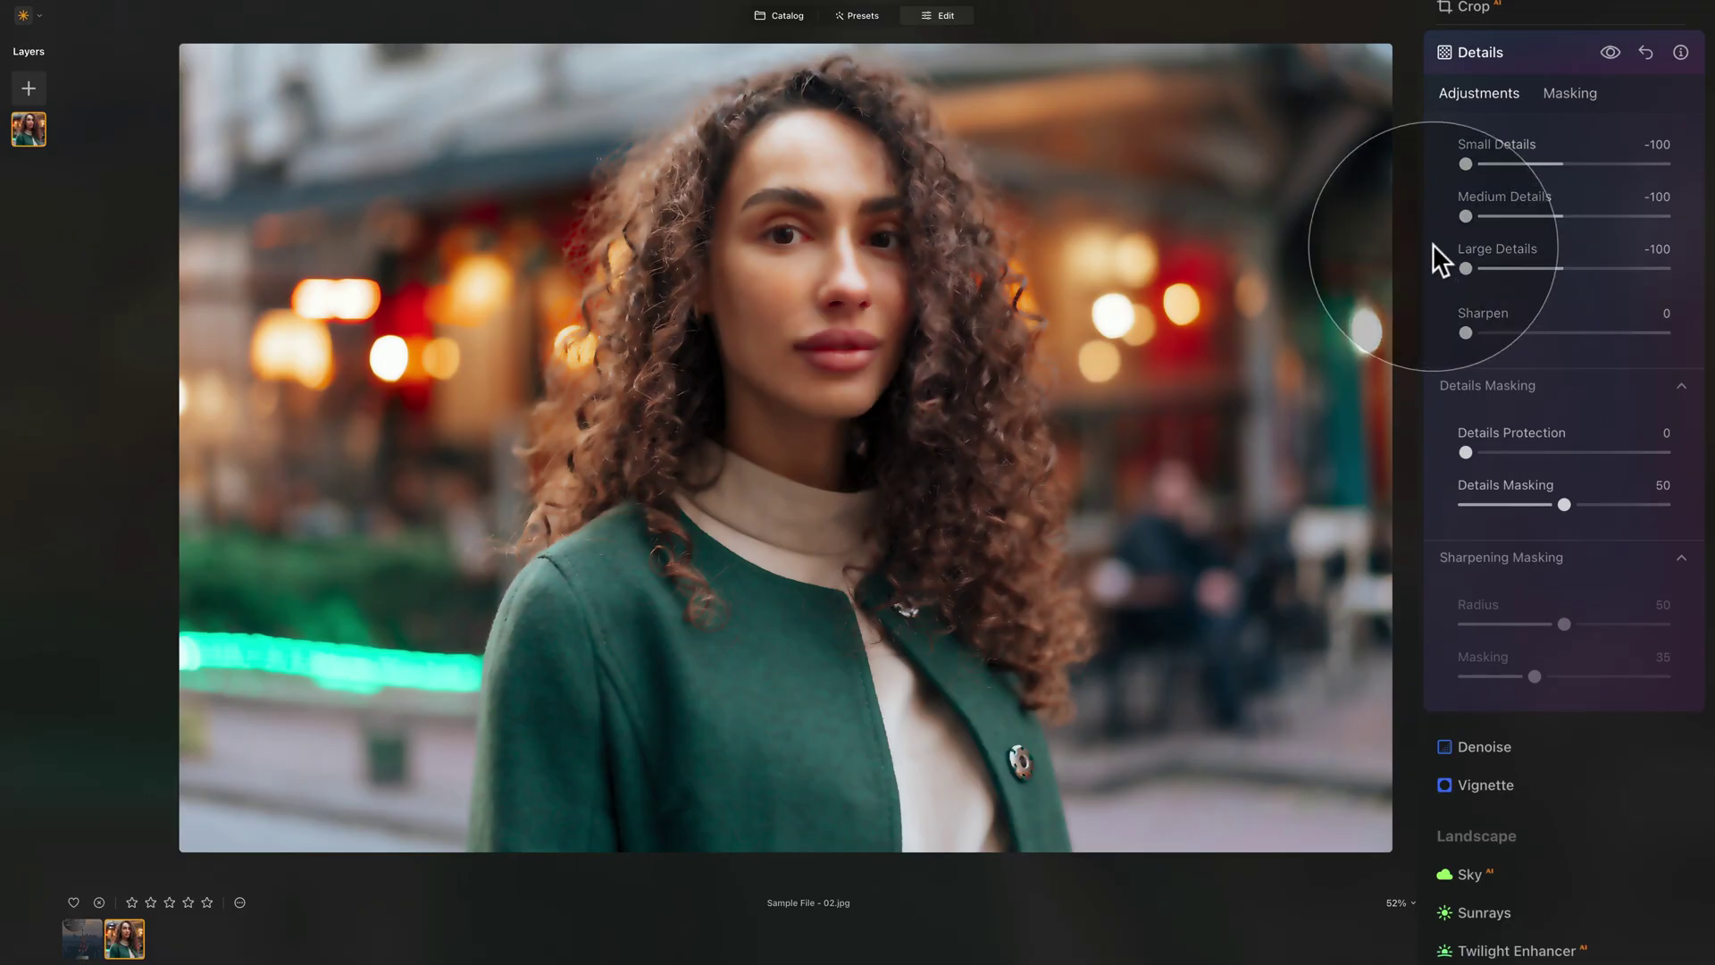
Step: Reset Small and Medium Details, then settle Large at -53, Medium -20, Small -17
double_click(1497, 145)
double_click(1503, 196)
left_click(1515, 268)
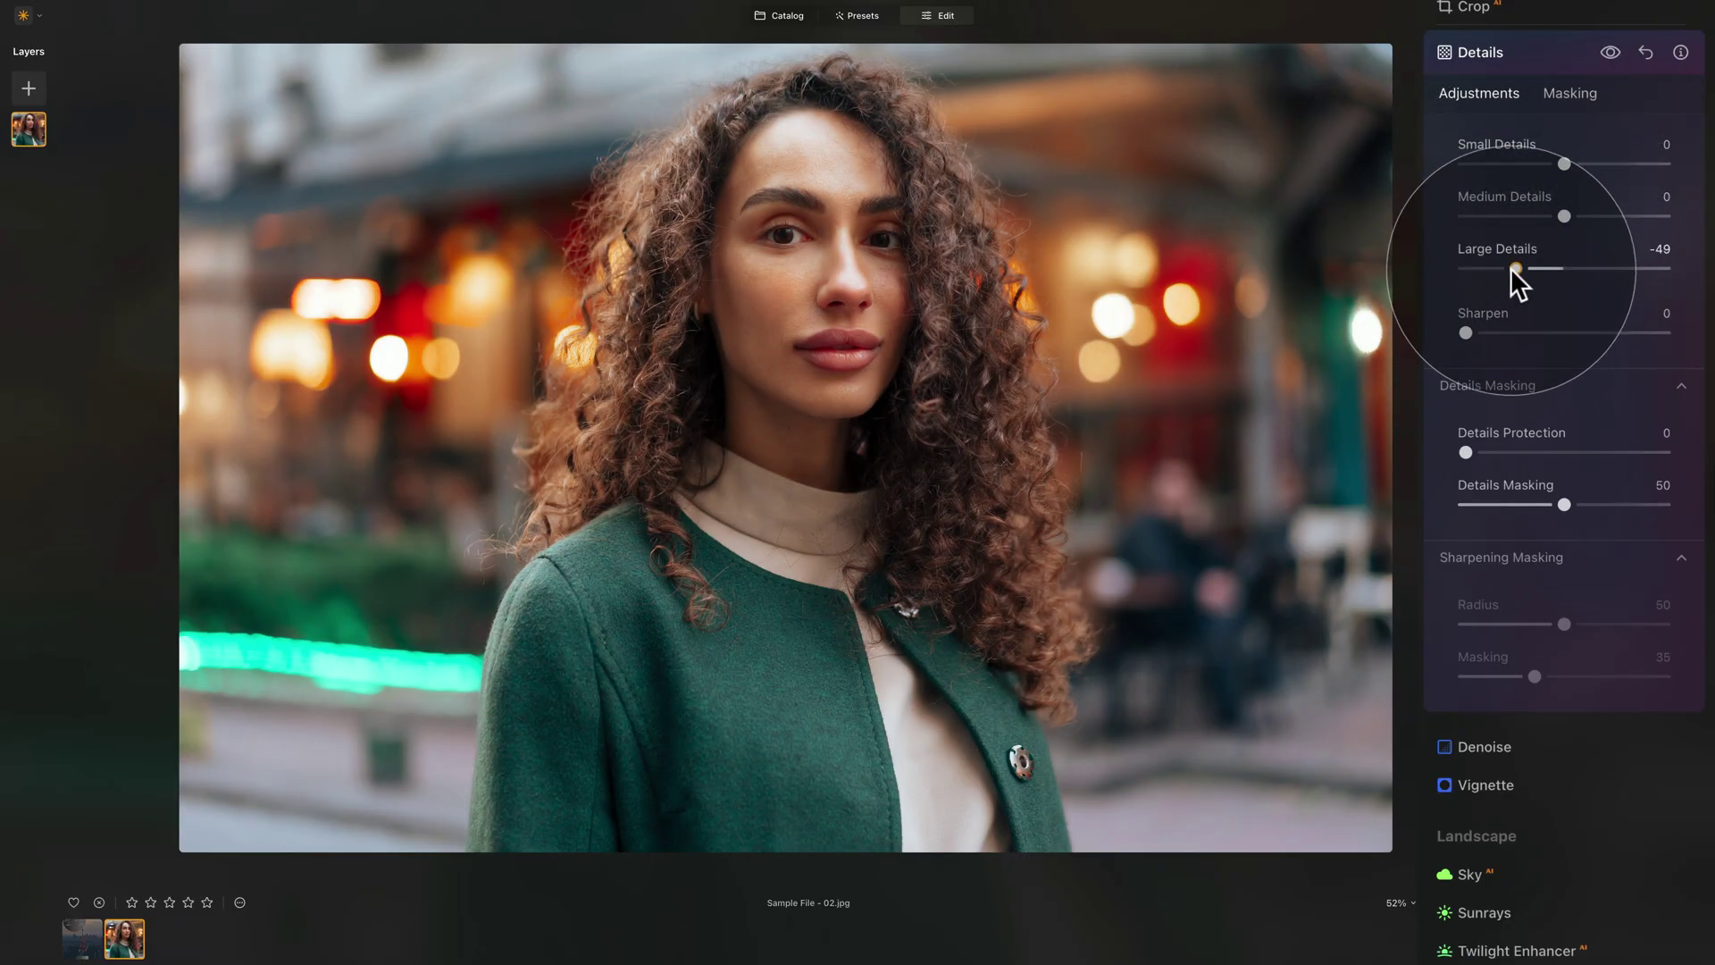
left_click_drag(1512, 268, 1504, 269)
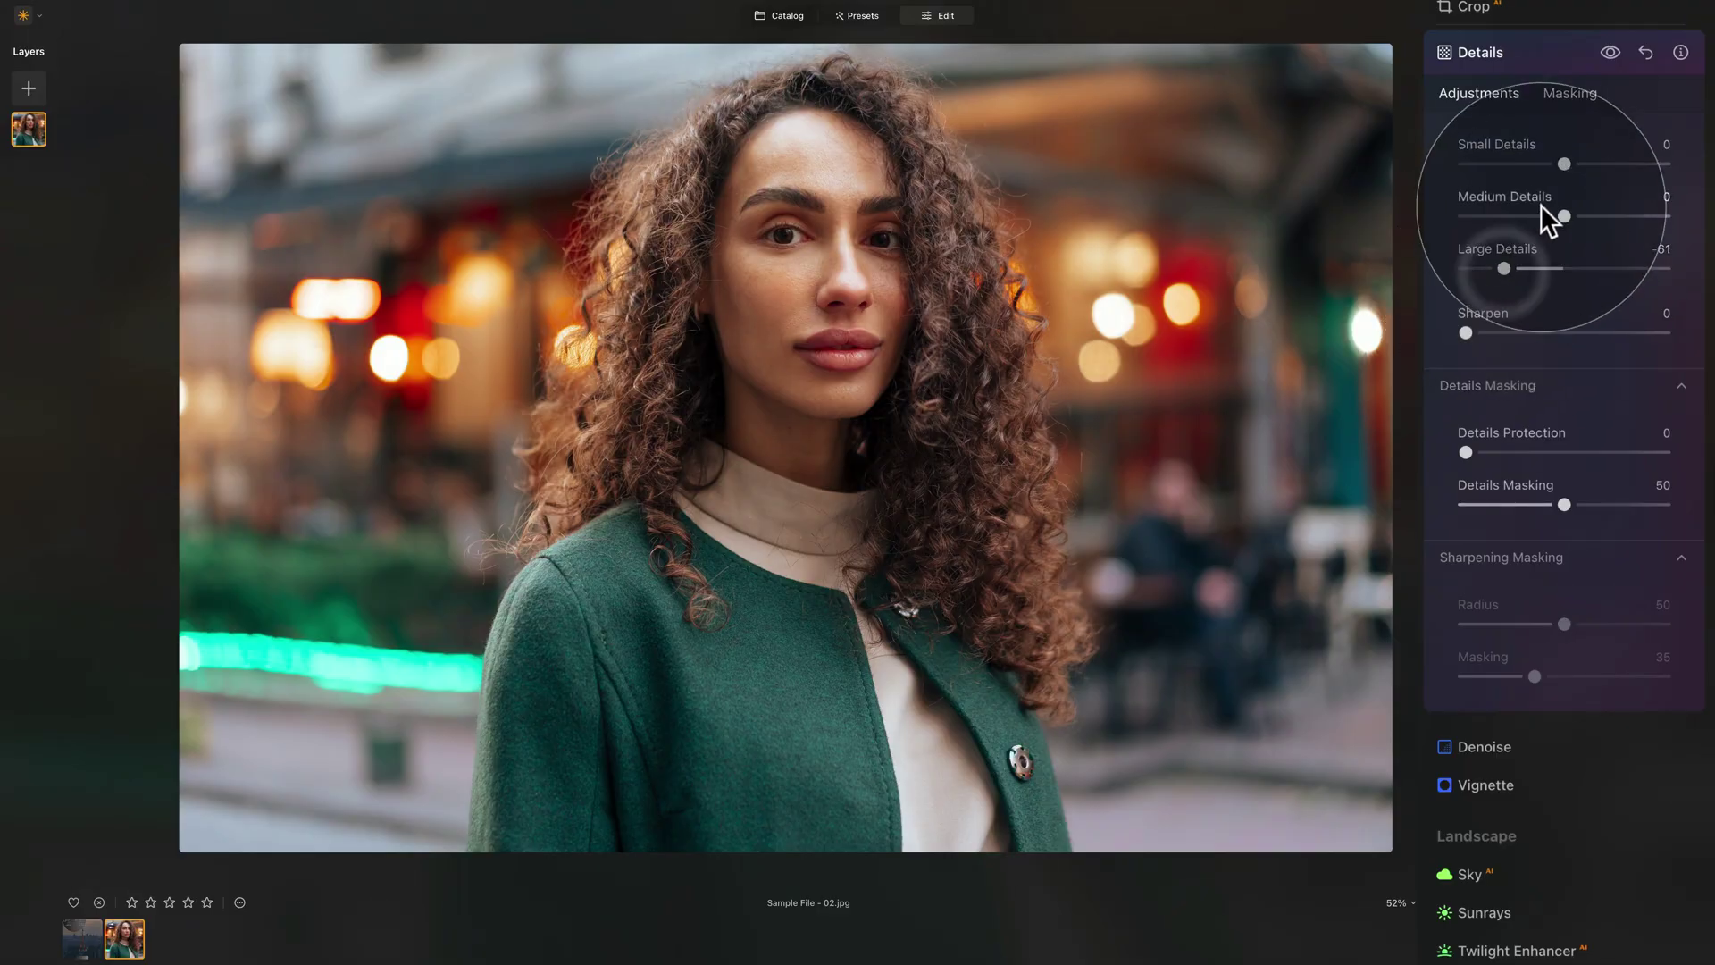
left_click(1543, 213)
left_click(1513, 267)
left_click(1546, 163)
Step: Set Details Masking to 81 and Details Protection to 50, then lower Small and Medium further
left_click(1613, 614)
left_click(1642, 504)
left_click(1624, 504)
left_click(1554, 452)
left_click_drag(1551, 448, 1565, 443)
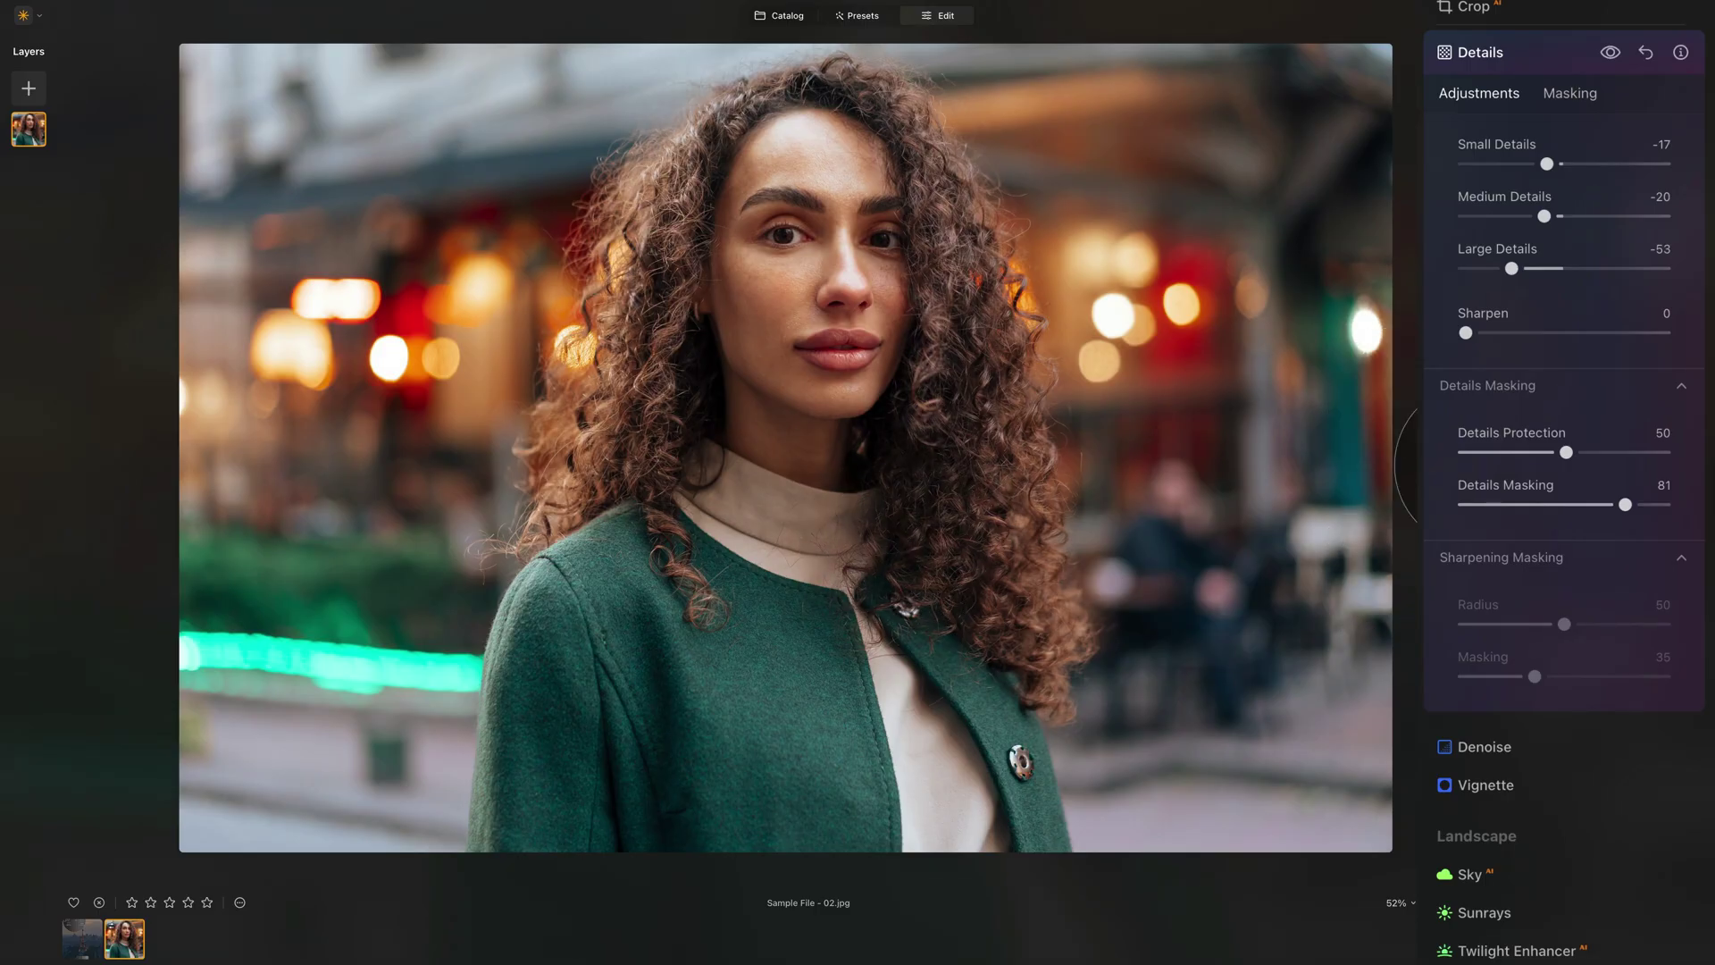
left_click_drag(1535, 214, 1536, 159)
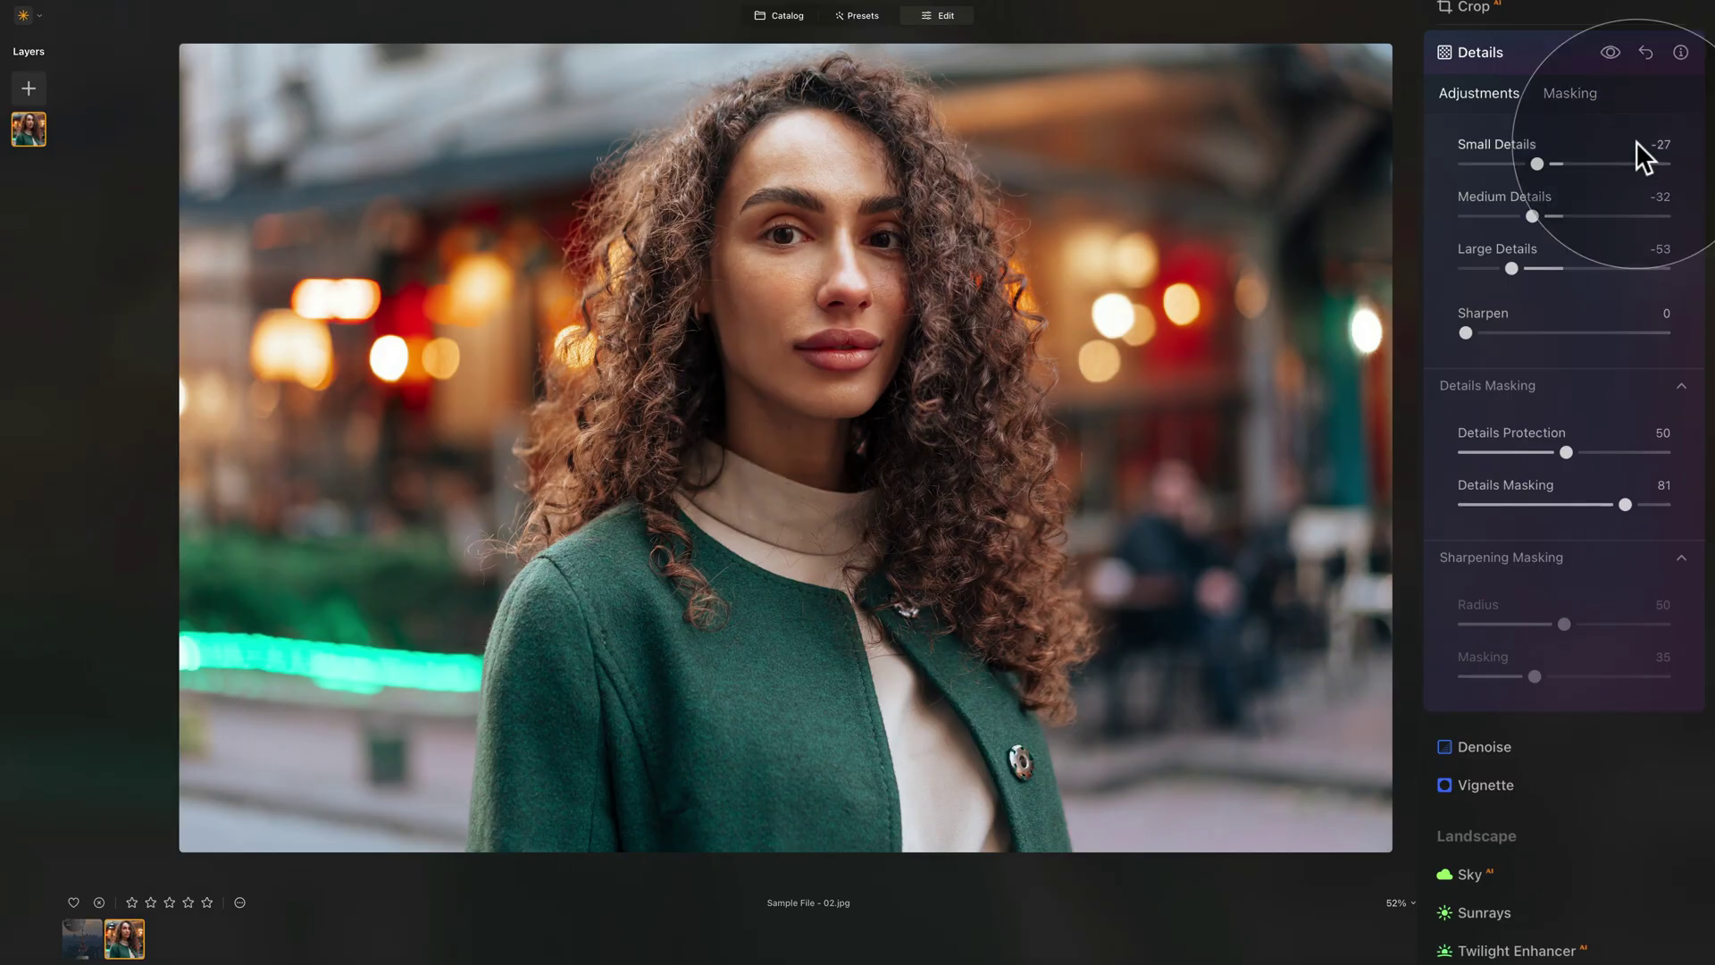
Step: Mask the Details adjustment to the woman using Mask AI's Human selection
left_click(1585, 97)
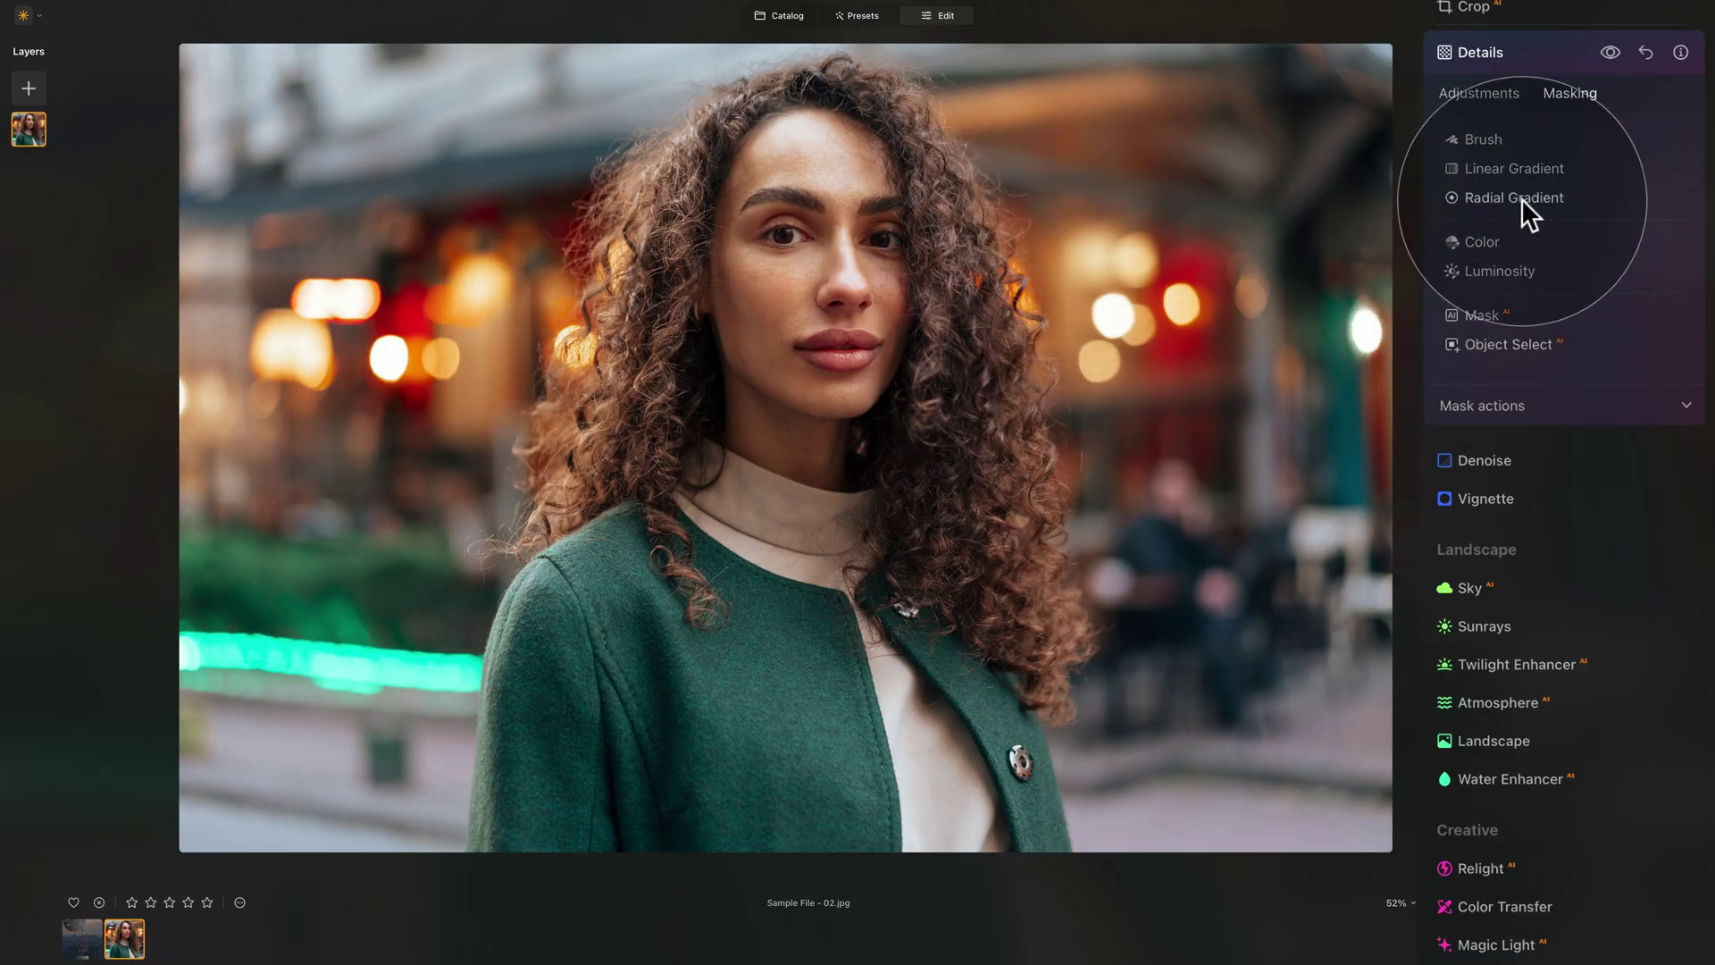
left_click(1493, 311)
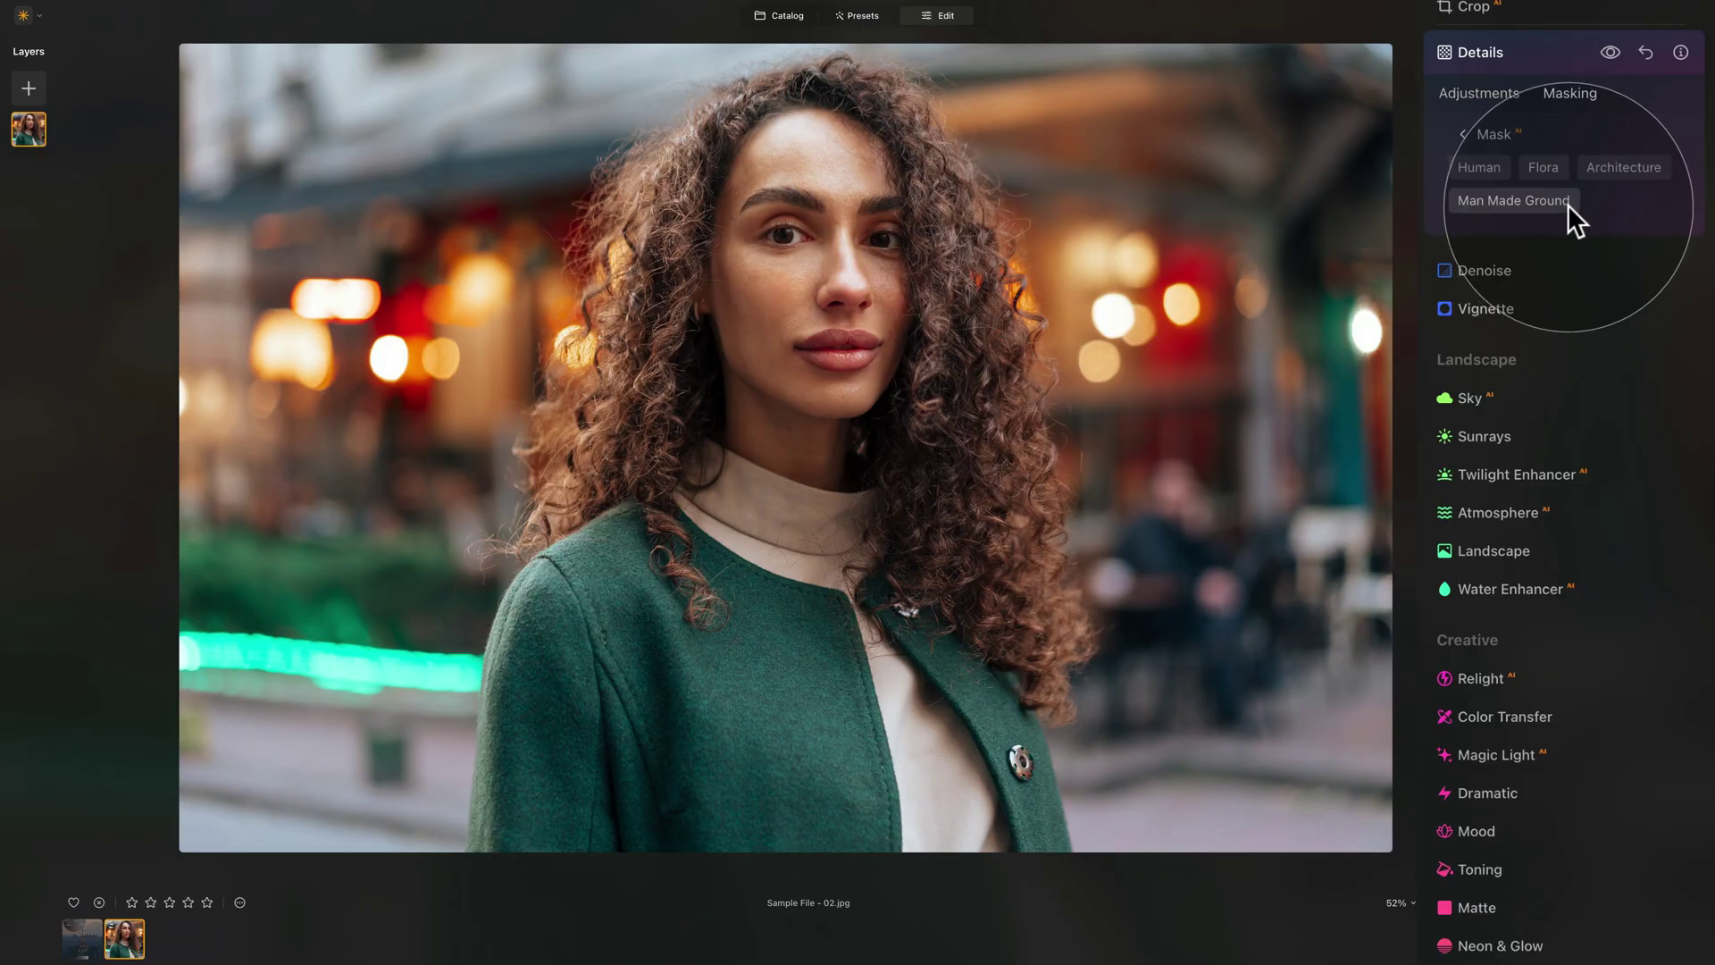
left_click(1467, 172)
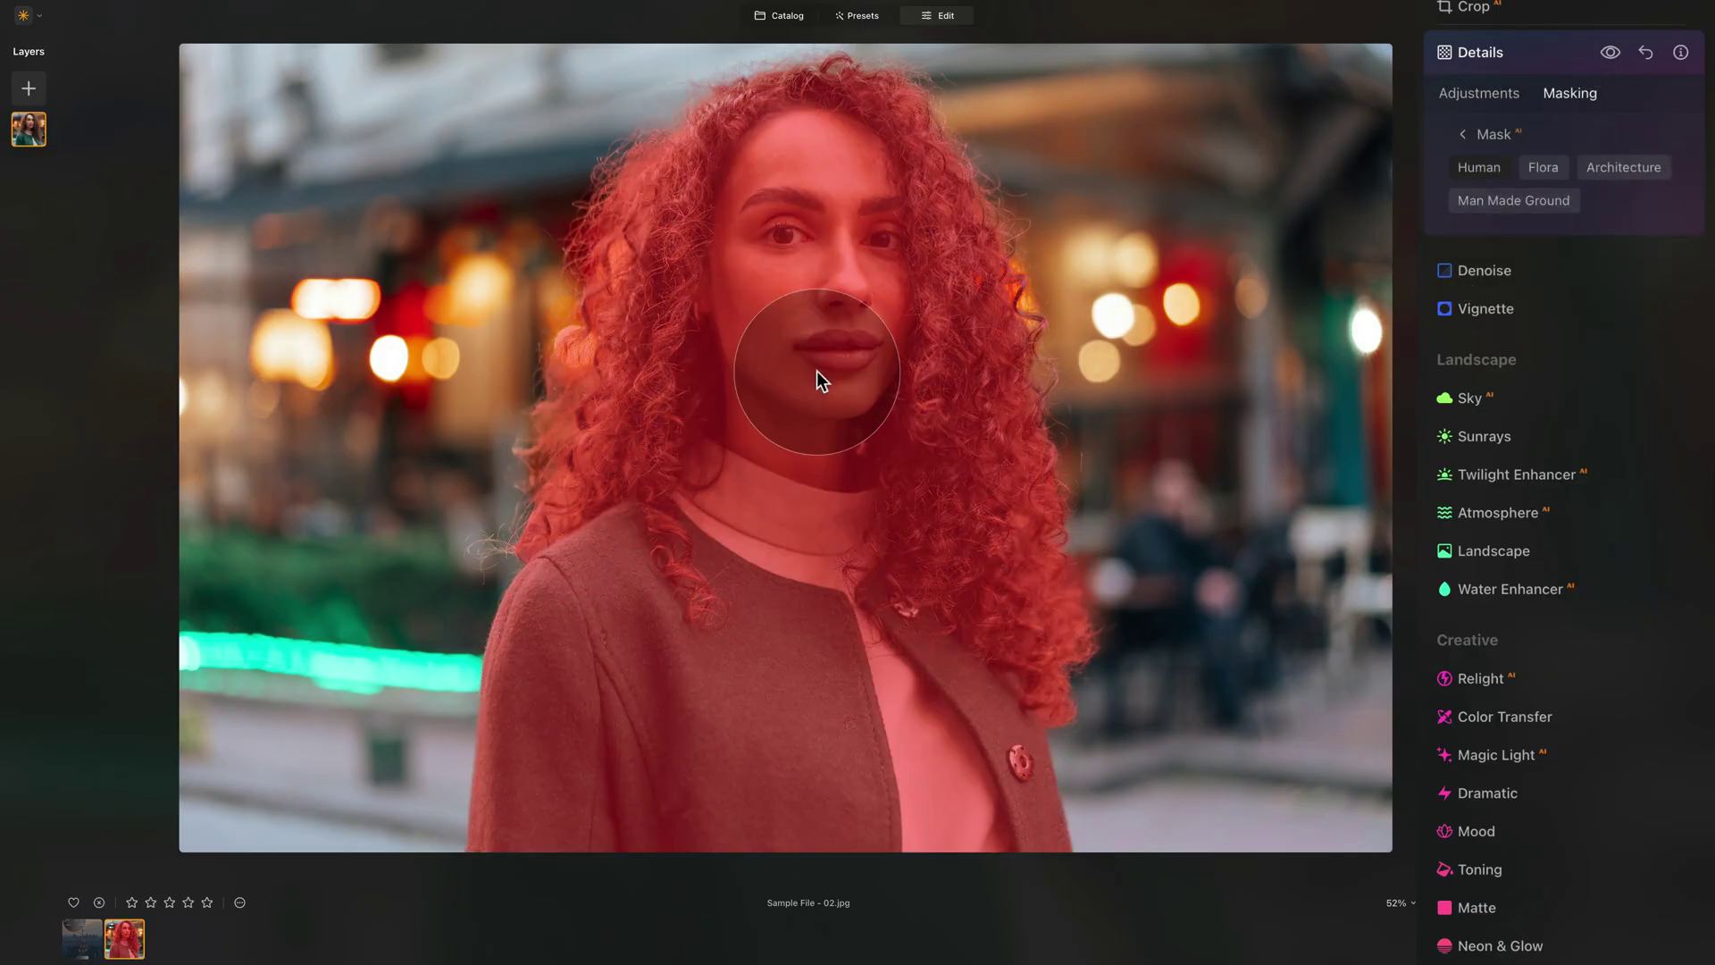
Step: Invert the mask onto the background, previewing it with the mask overlay before hiding it
left_click(1465, 134)
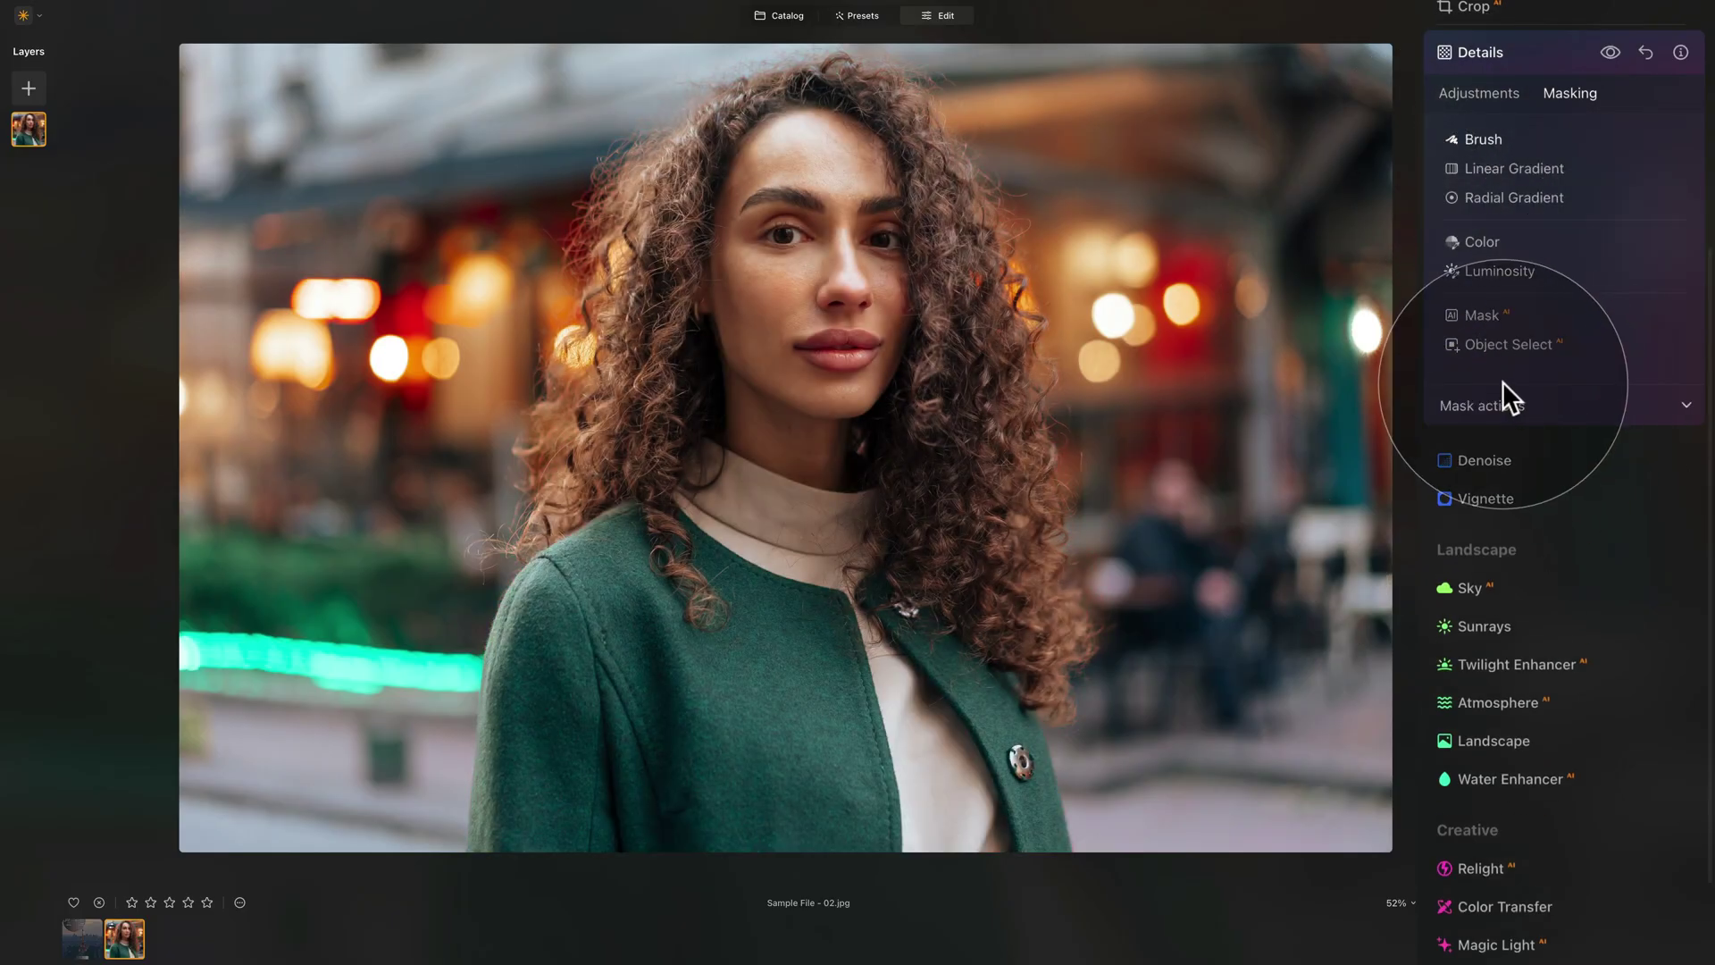
left_click(1536, 406)
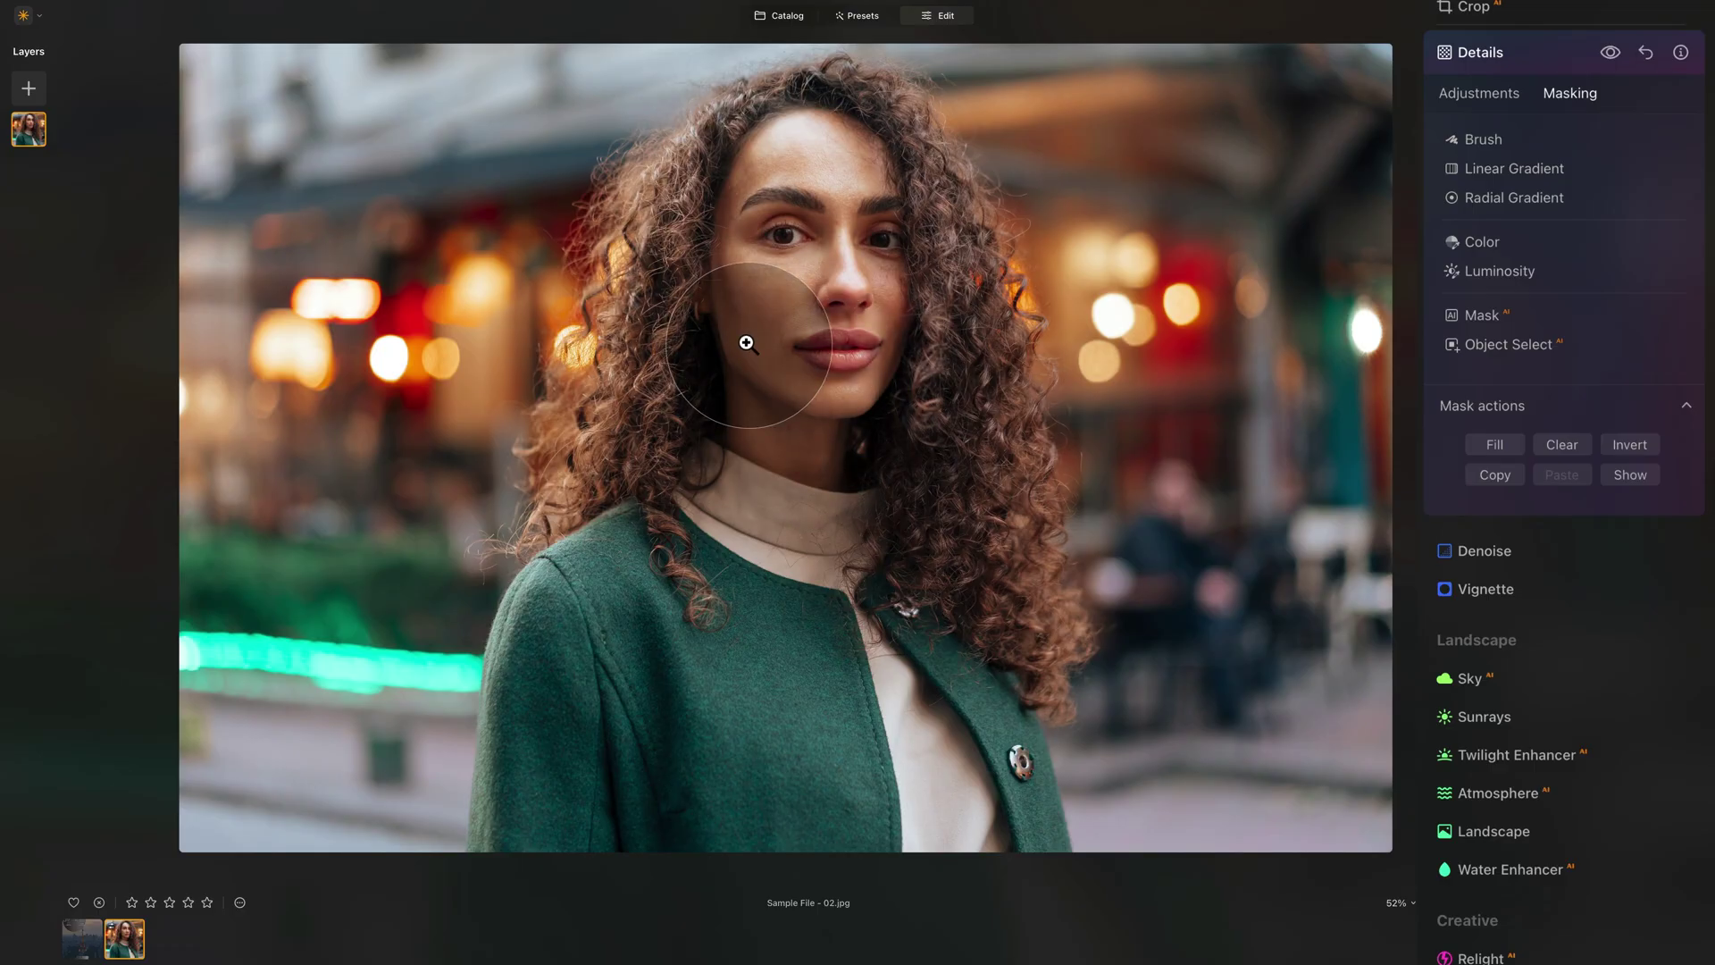
left_click(1621, 473)
left_click(1638, 444)
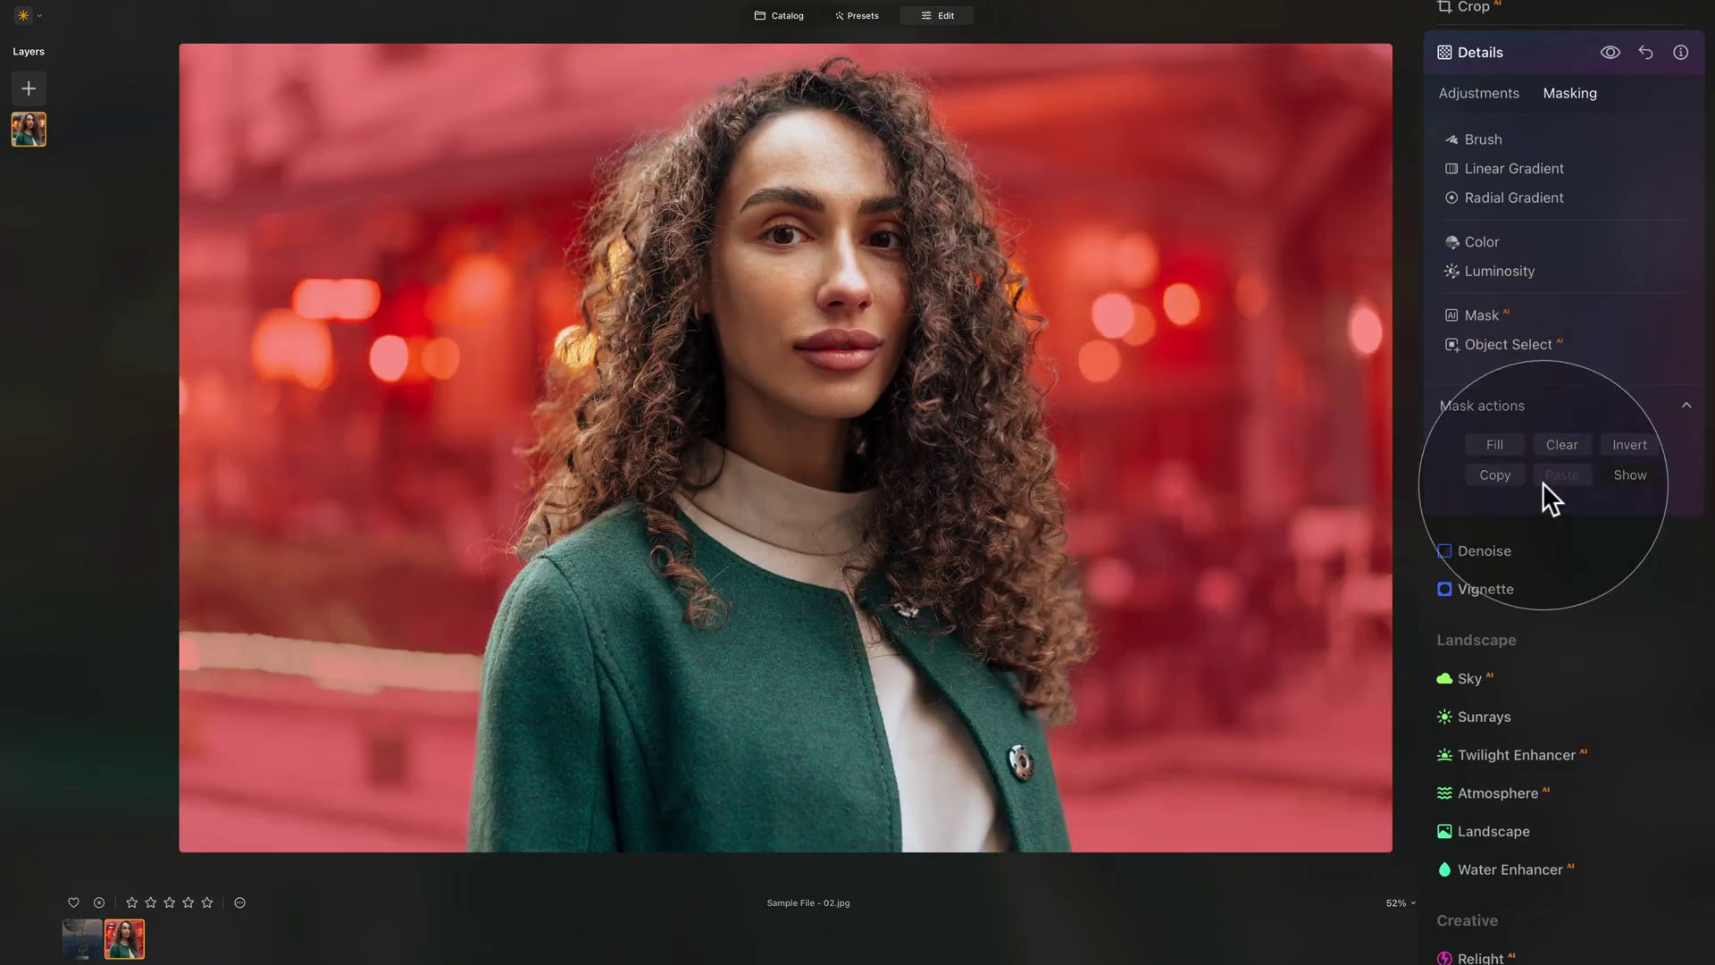
left_click(1630, 474)
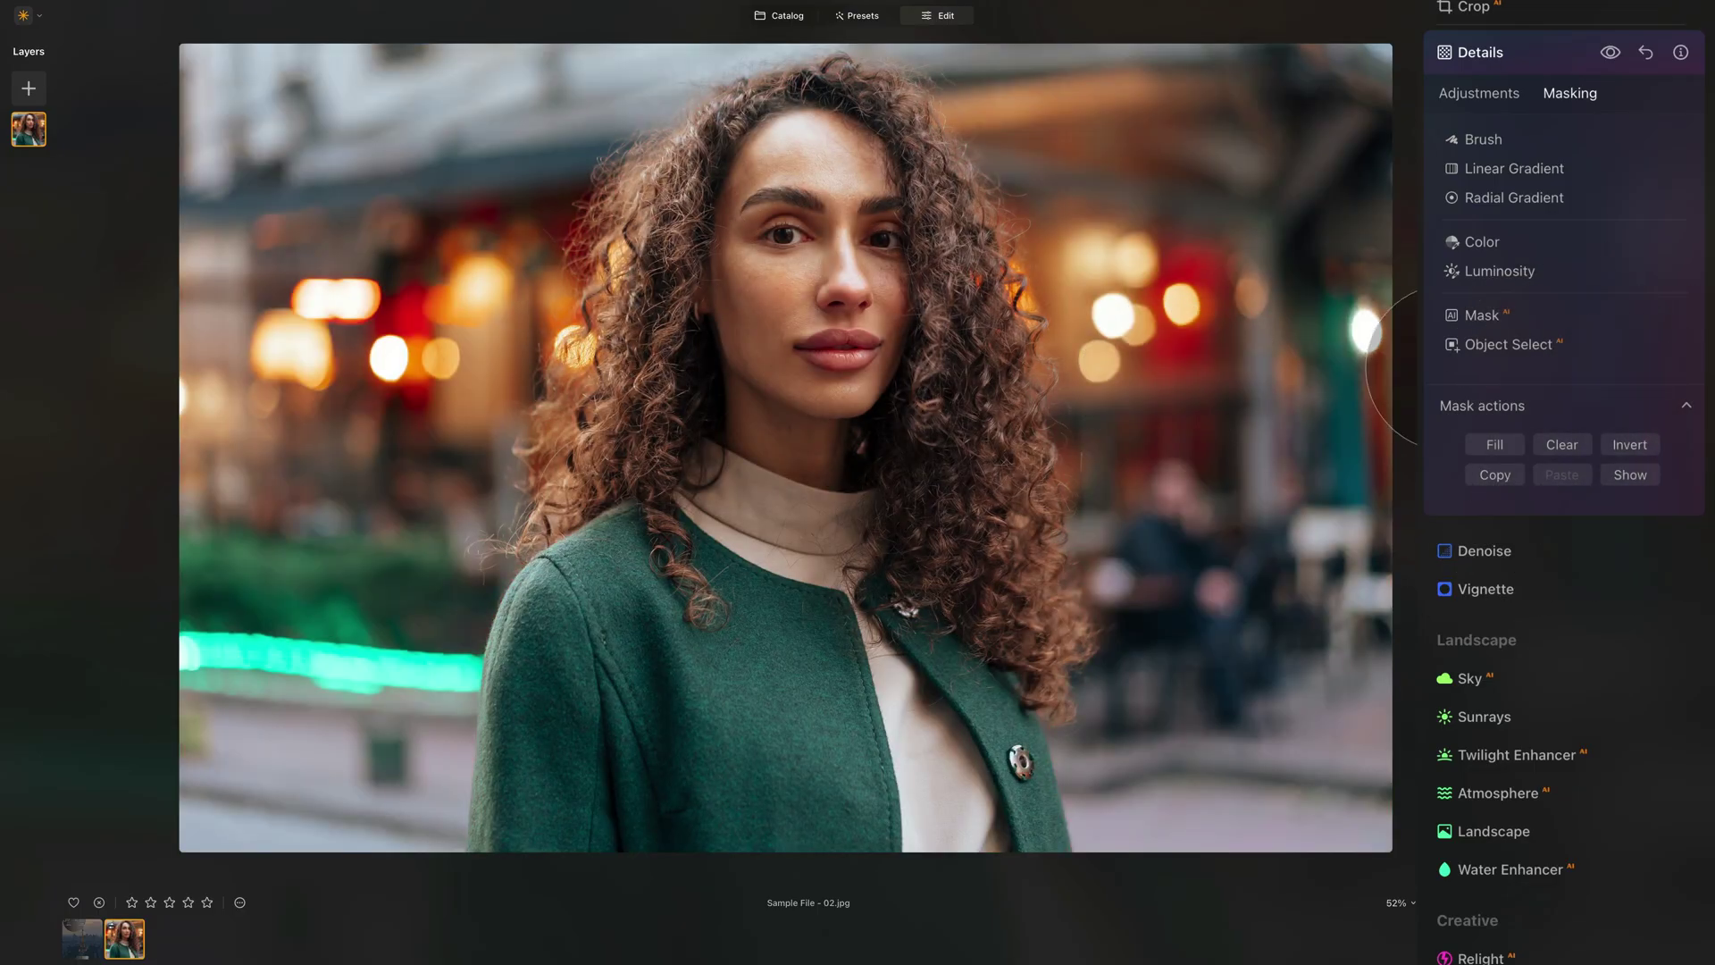
Step: Try Small, Medium and Large Details near -78, then reset all three to 0
left_click(1493, 95)
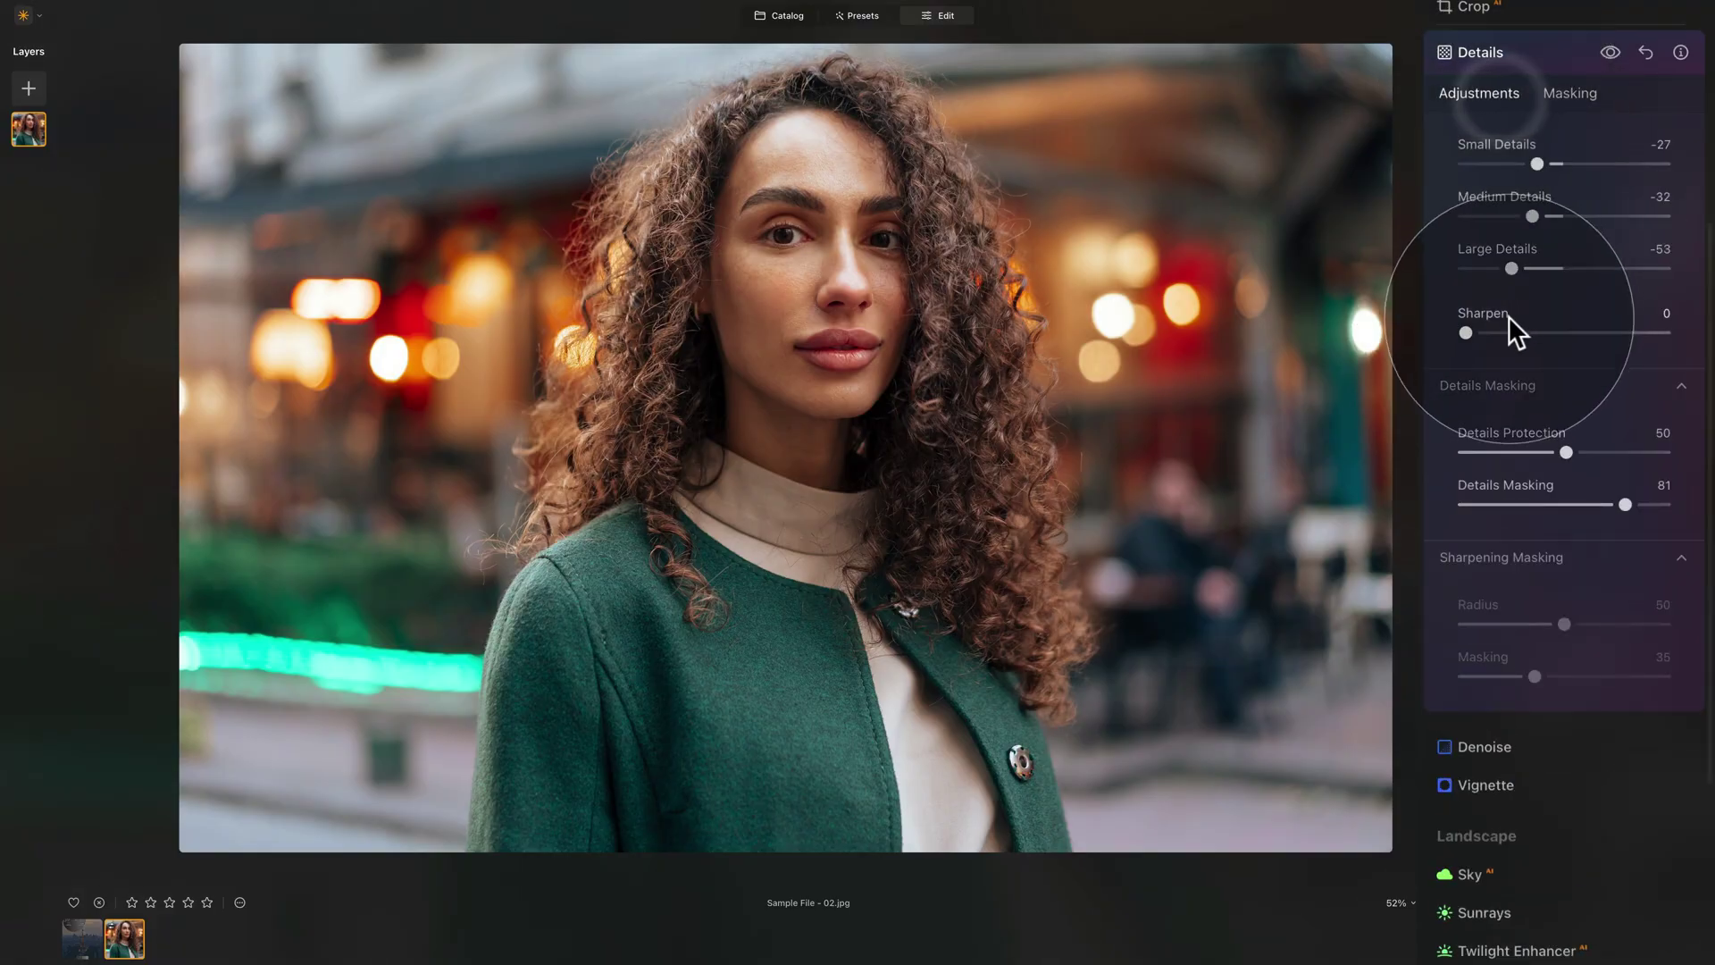
left_click(1493, 268)
left_click(1499, 215)
left_click(1503, 164)
left_click(1486, 163)
left_click(1486, 215)
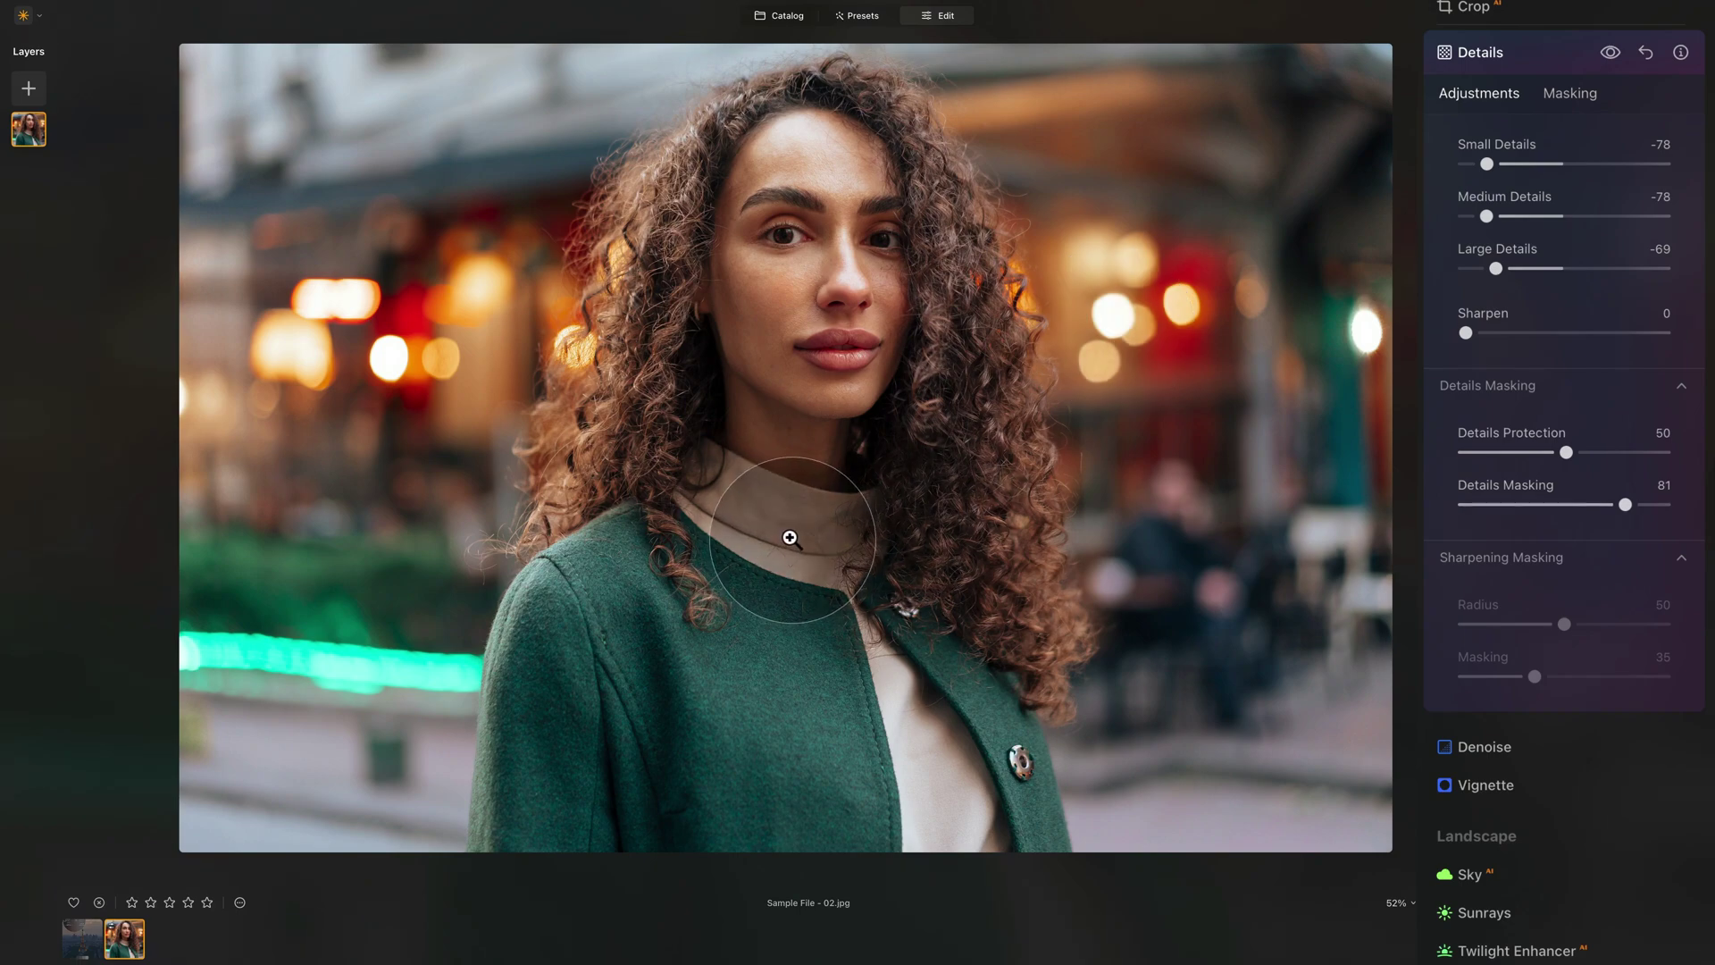
double_click(1512, 141)
double_click(1522, 197)
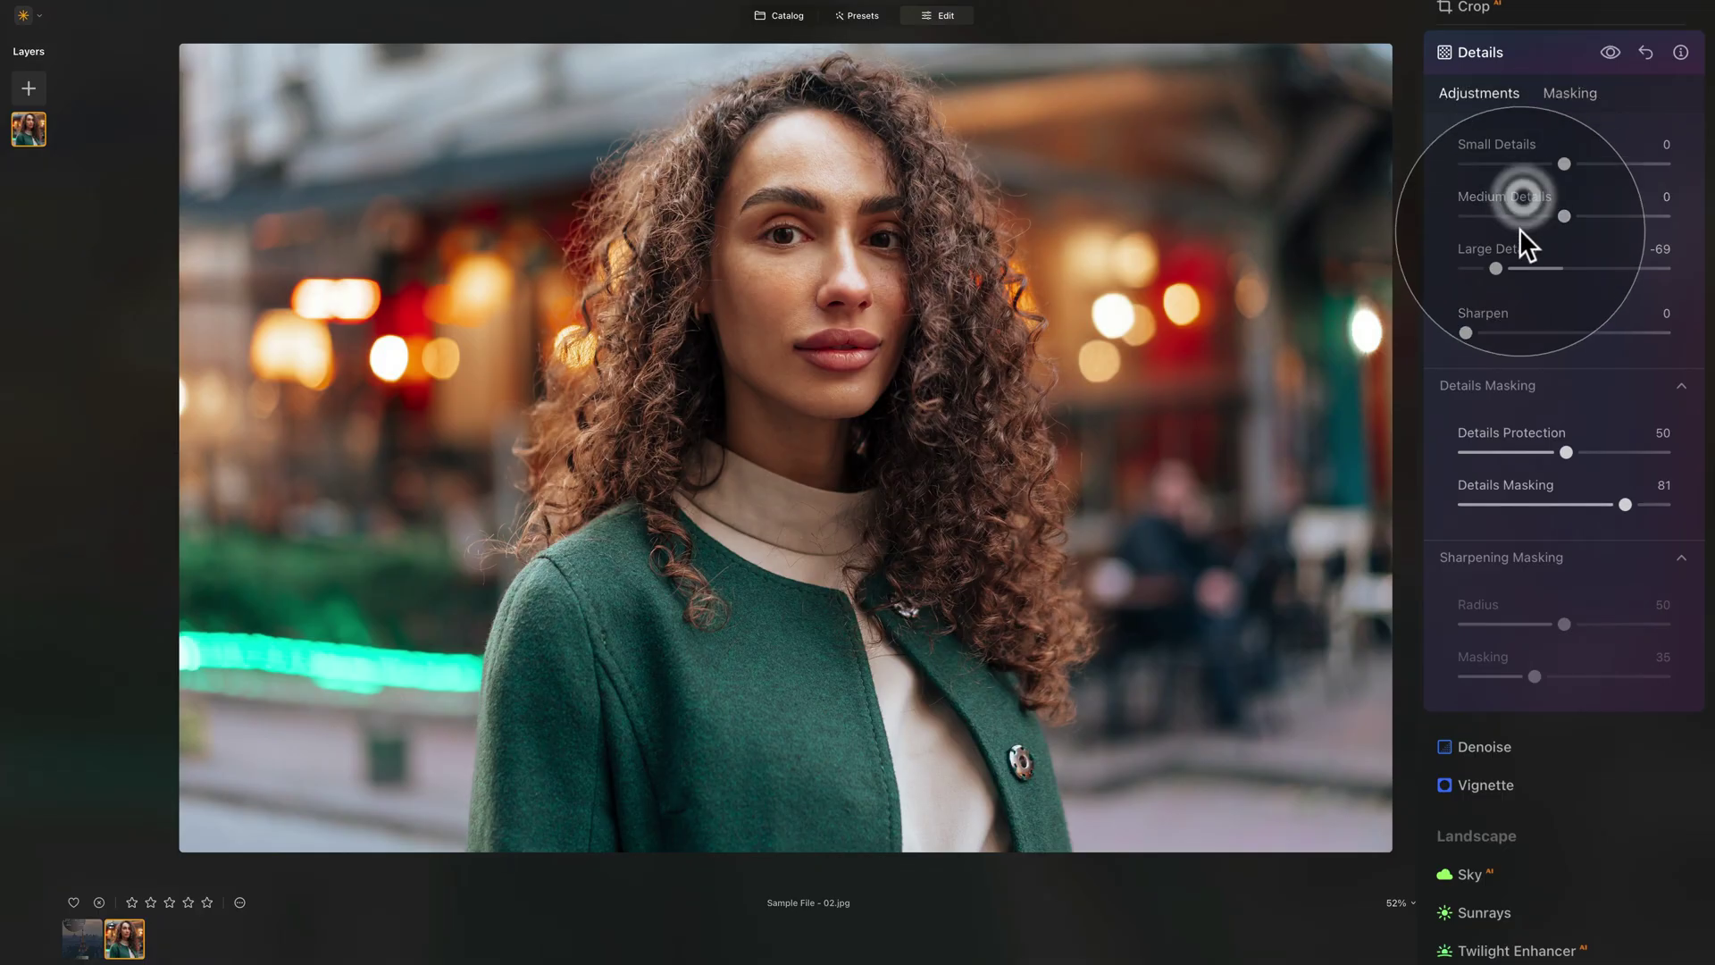
double_click(1513, 247)
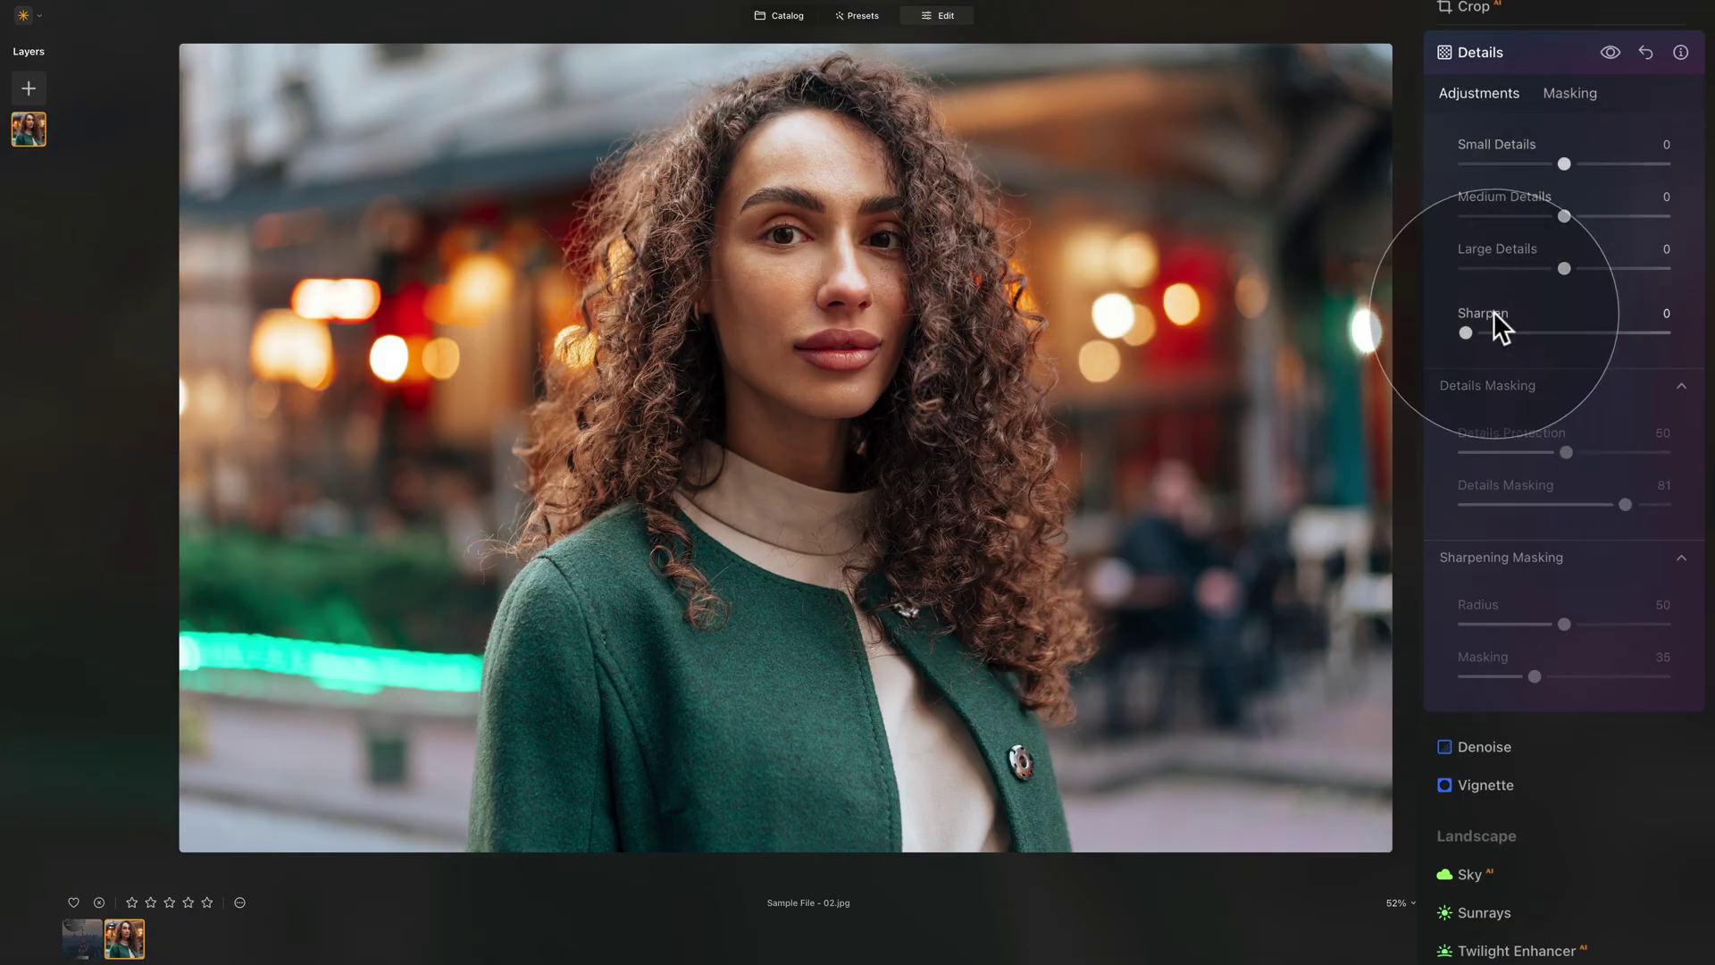